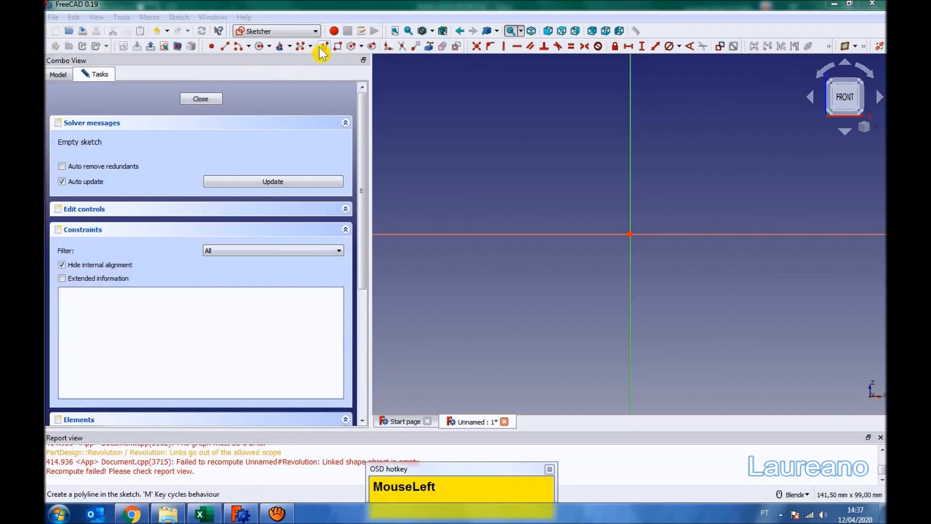
# Step: Sketch a polyline segment about 39.5 mm long from the origin along the negative side of the horizontal axis
pyautogui.click(322, 47)
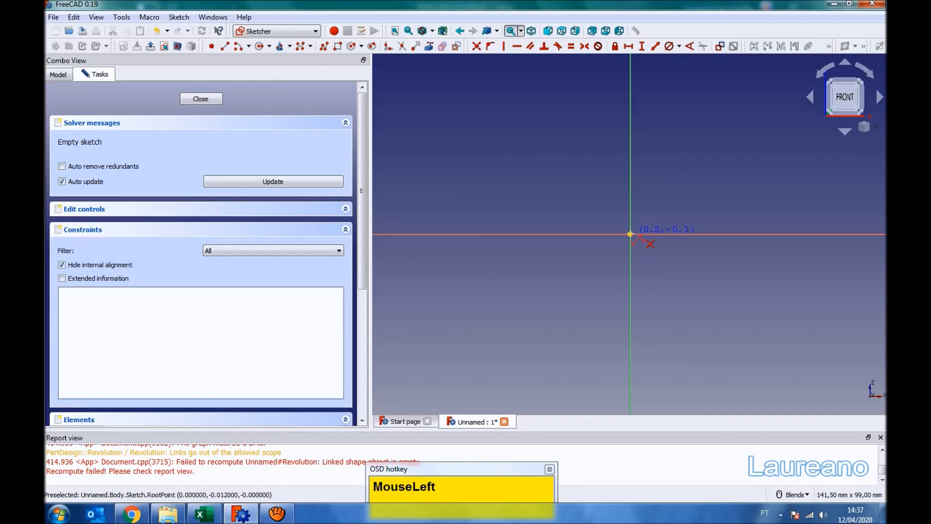
pyautogui.click(486, 234)
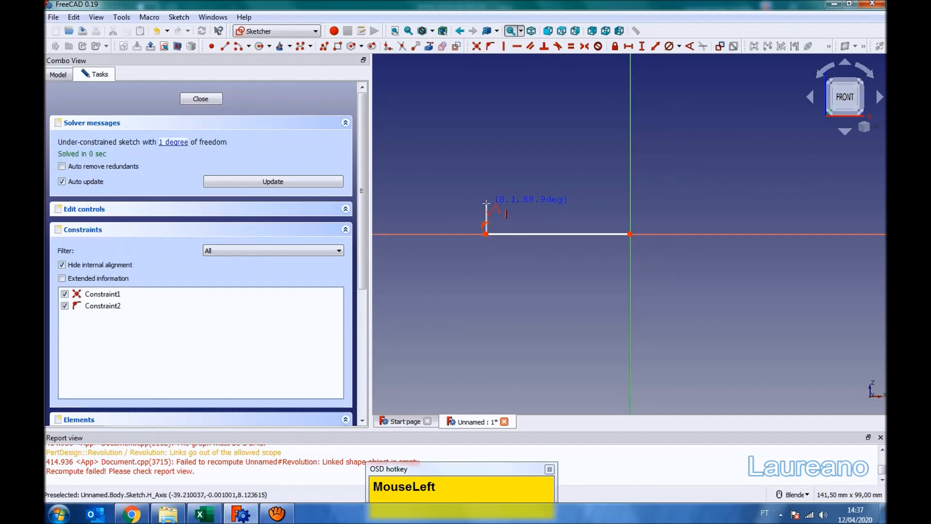
pyautogui.press('Escape')
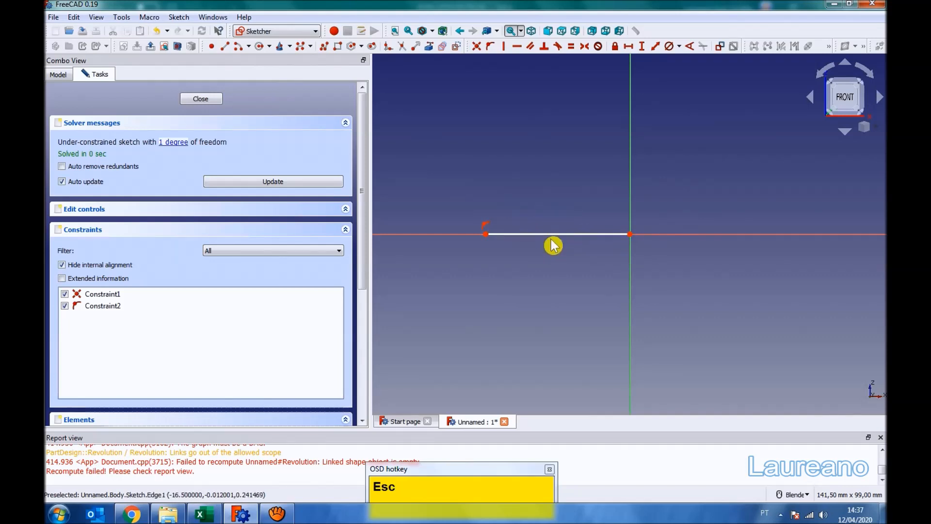
# Step: Constrain the line's horizontal length to 4,5 mm and move its dimension below the horizontal axis
pyautogui.click(564, 235)
pyautogui.click(628, 46)
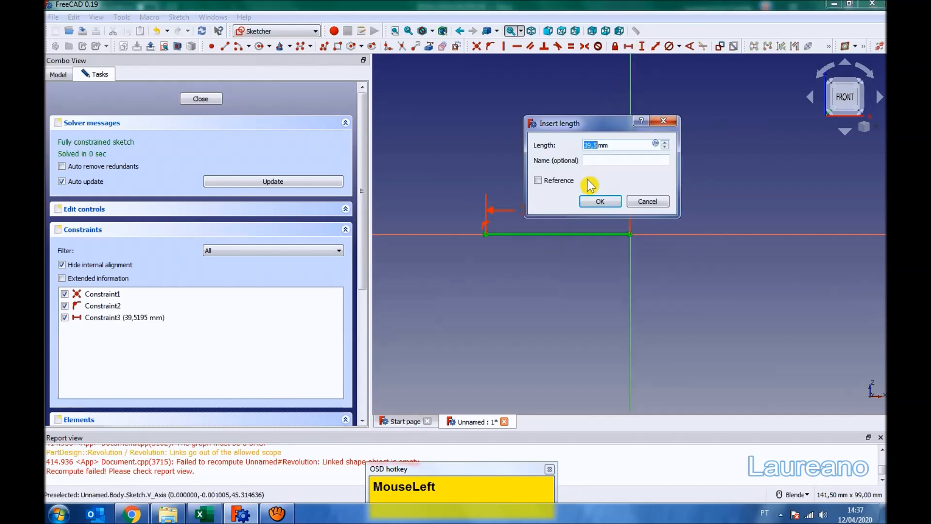
pyautogui.write('4,5')
pyautogui.press('Return')
pyautogui.scroll(2, 640, 235)
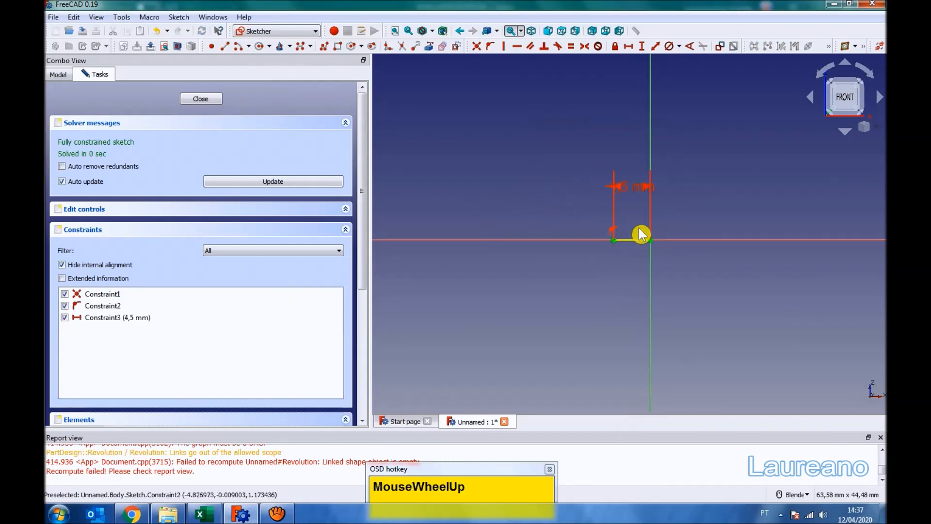
pyautogui.moveTo(643, 201); pyautogui.dragTo(626, 286)
# Step: Sketch a nearly vertical line about 2 mm long upward from the outer end of the 4,5 mm line
pyautogui.scroll(2, 615, 233)
pyautogui.scroll(2, 626, 276)
pyautogui.click(322, 47)
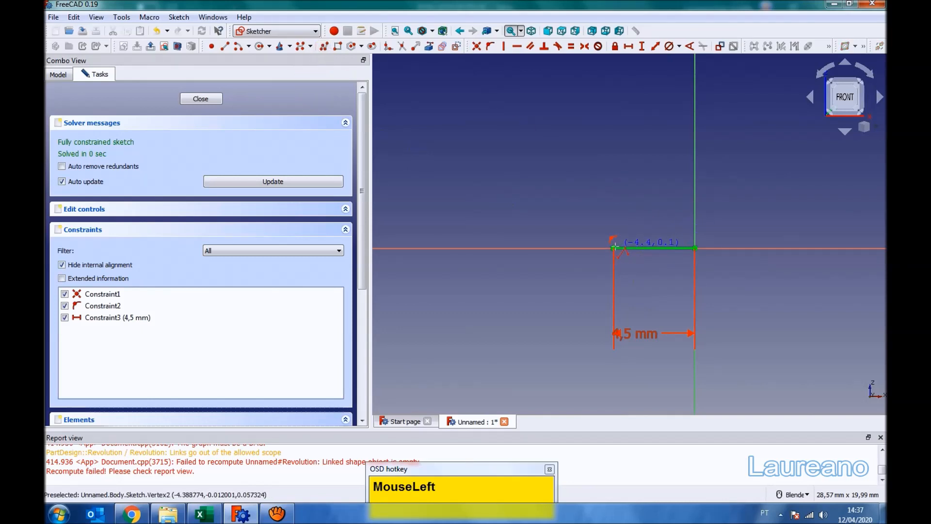
pyautogui.click(615, 213)
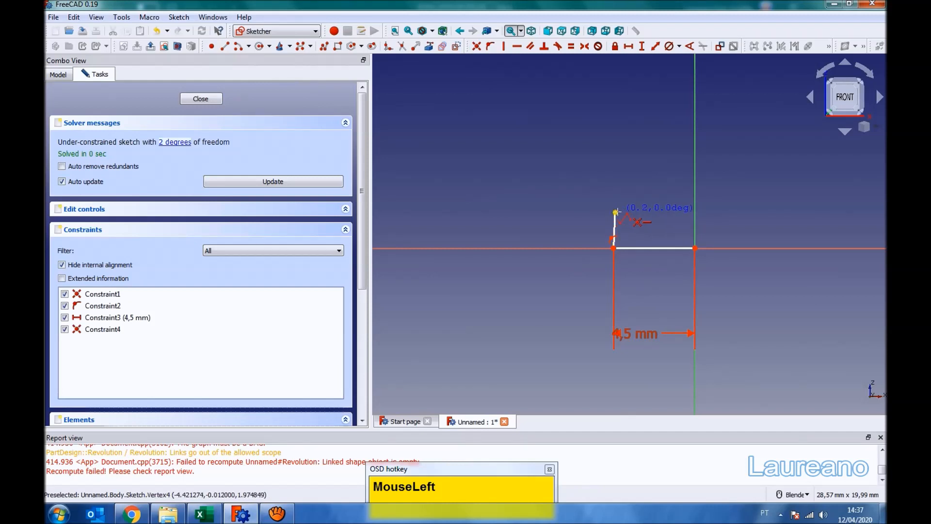
pyautogui.click(615, 212)
pyautogui.scroll(3, 586, 209)
pyautogui.press('Escape')
# Step: Delete the tiny stray segment at the upper end of the short upright line and constrain that line vertical
pyautogui.moveTo(554, 209); pyautogui.dragTo(491, 207)
pyautogui.scroll(3, 556, 205)
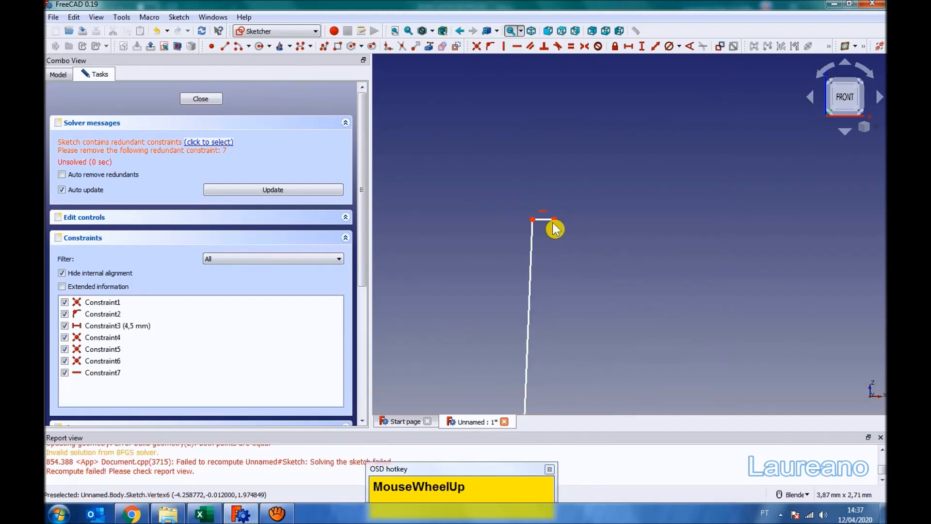
pyautogui.moveTo(556, 221); pyautogui.dragTo(464, 209)
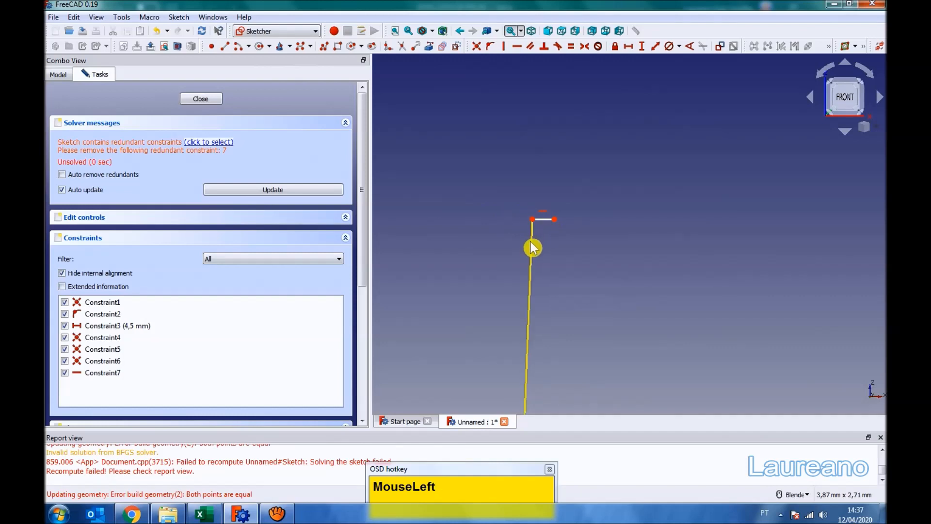
pyautogui.click(543, 222)
pyautogui.press('Delete')
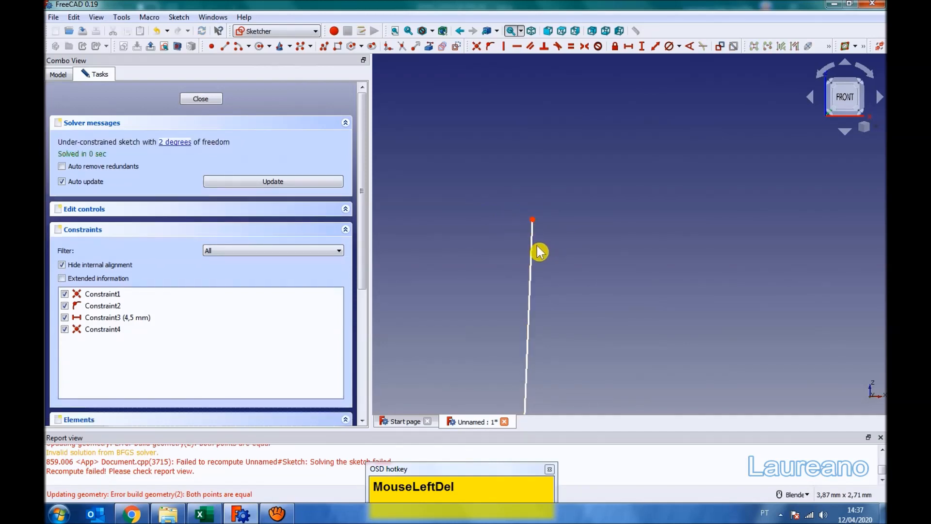
pyautogui.click(534, 250)
pyautogui.click(503, 46)
# Step: Sketch a horizontal line about 1.9 mm long from the upright line's upper end, away from the vertical axis
pyautogui.scroll(-3, 518, 169)
pyautogui.scroll(3, 509, 167)
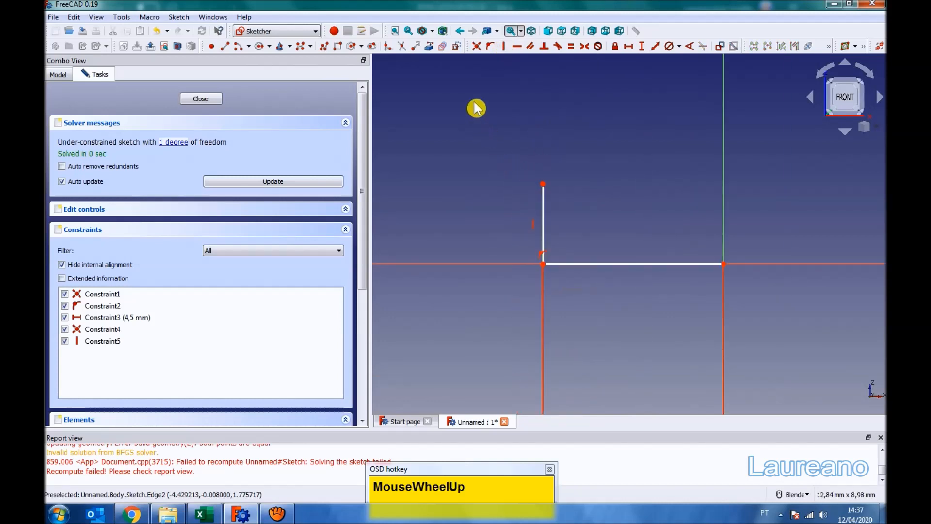
pyautogui.click(324, 46)
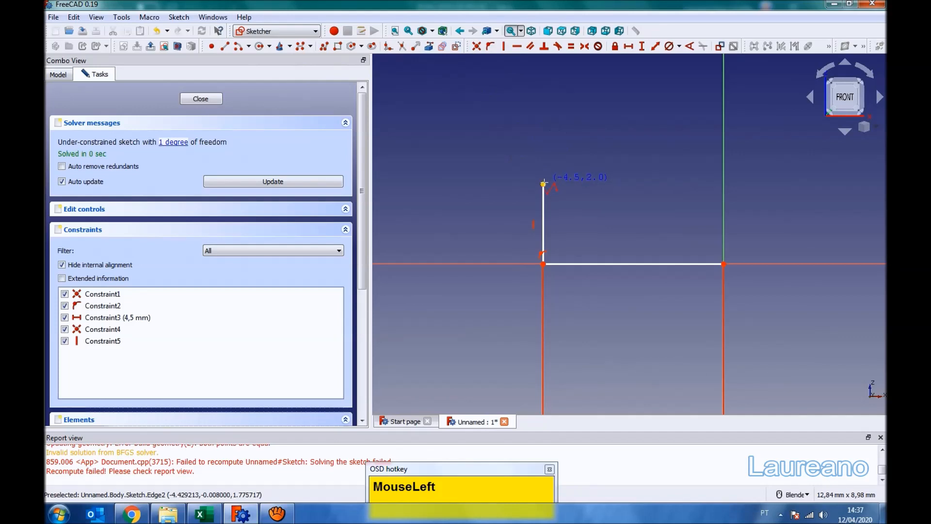
pyautogui.click(464, 184)
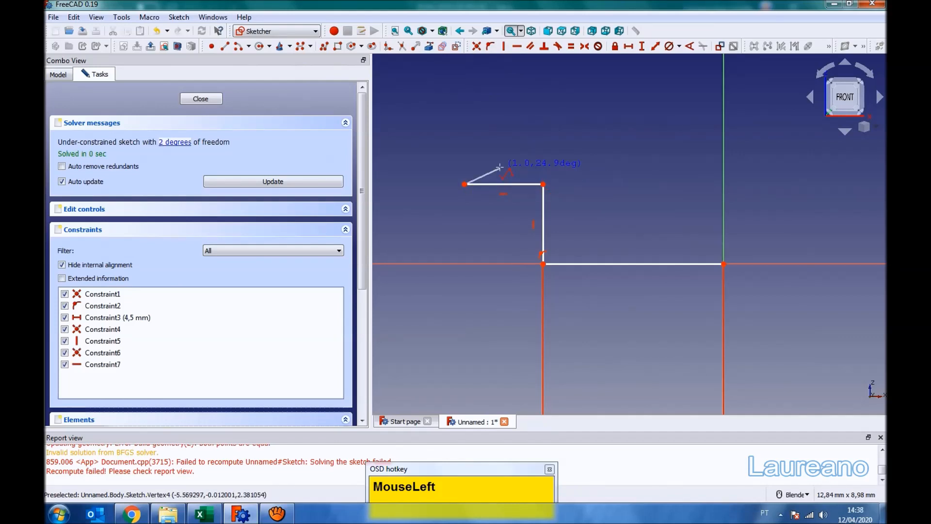
pyautogui.press('Escape')
# Step: Constrain the upper horizontal line's length to 5,5 mm and place its dimension below the horizontal axis
pyautogui.scroll(-3, 483, 240)
pyautogui.scroll(1, 505, 233)
pyautogui.click(476, 230)
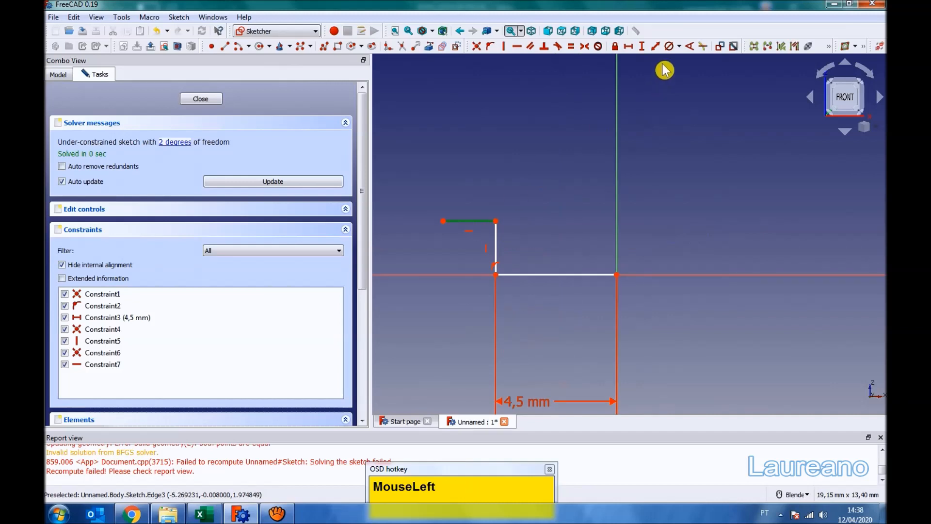
pyautogui.click(629, 46)
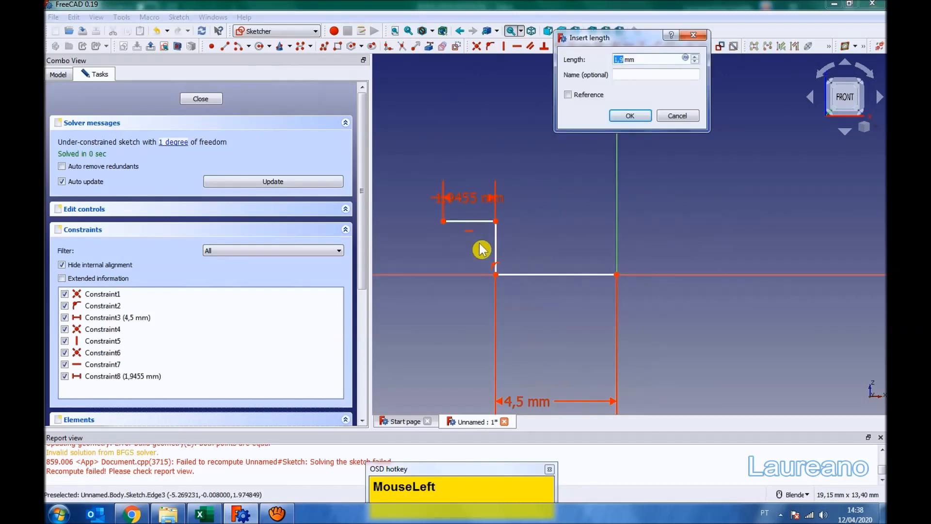
pyautogui.write('5,5')
pyautogui.press('Return')
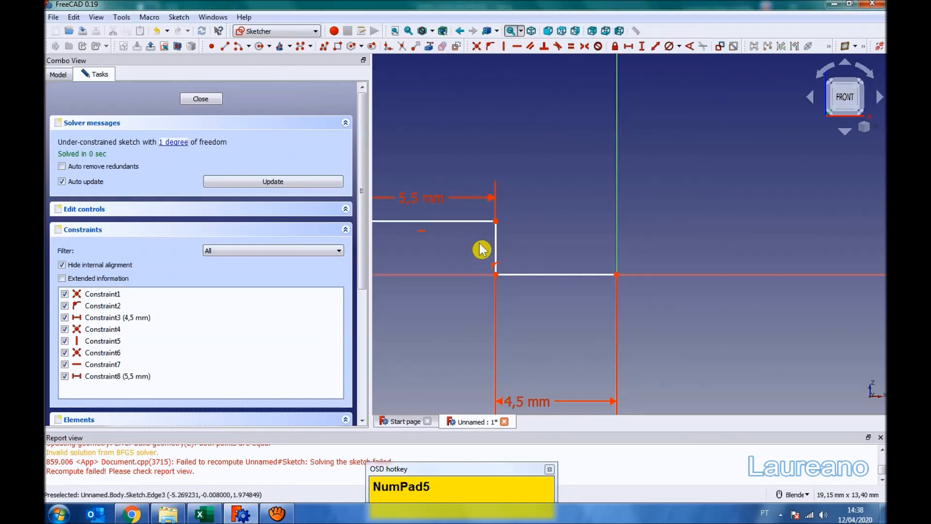
pyautogui.scroll(-3, 465, 238)
pyautogui.scroll(2, 437, 228)
pyautogui.moveTo(436, 229); pyautogui.dragTo(437, 358)
# Step: Sketch a vertical line about 11.3 mm long upward from the outer end of the 5,5 mm line
pyautogui.scroll(-2, 438, 311)
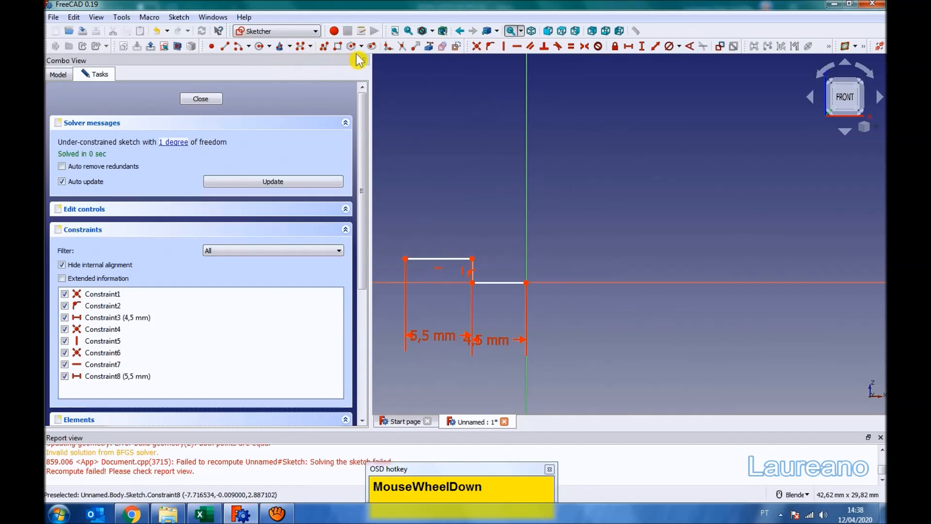
pyautogui.click(324, 46)
pyautogui.click(406, 257)
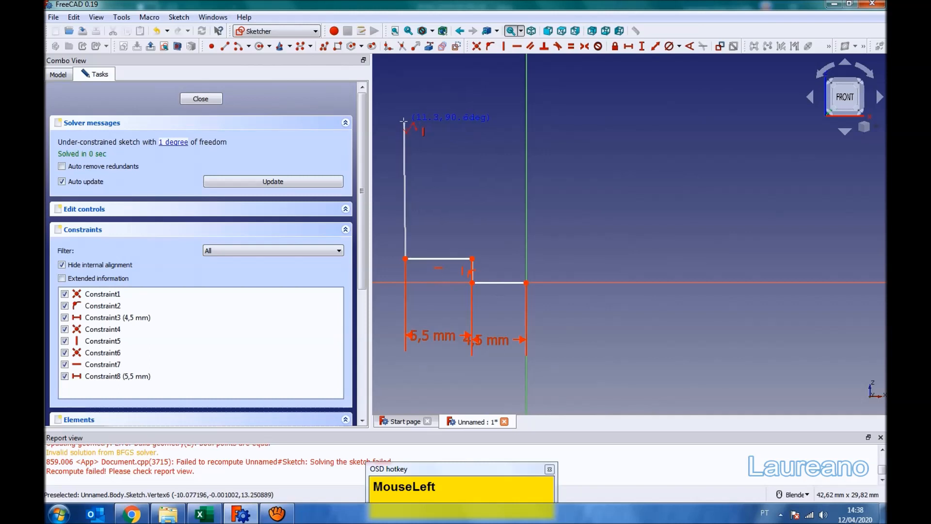
pyautogui.click(406, 121)
pyautogui.press('Escape')
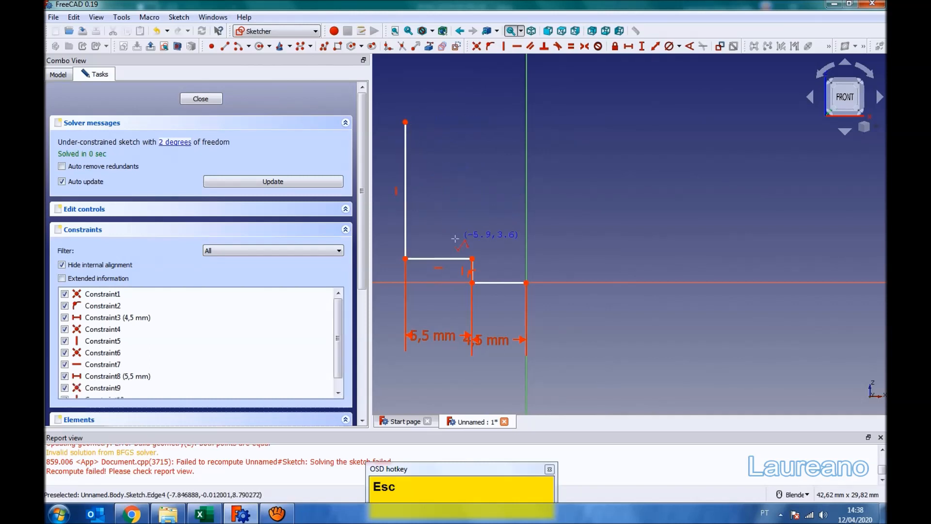
# Step: Constrain the short vertical step between the two horizontal lines to 1 mm and move its dimension toward the vertical axis
pyautogui.scroll(5, 509, 280)
pyautogui.scroll(-2, 455, 247)
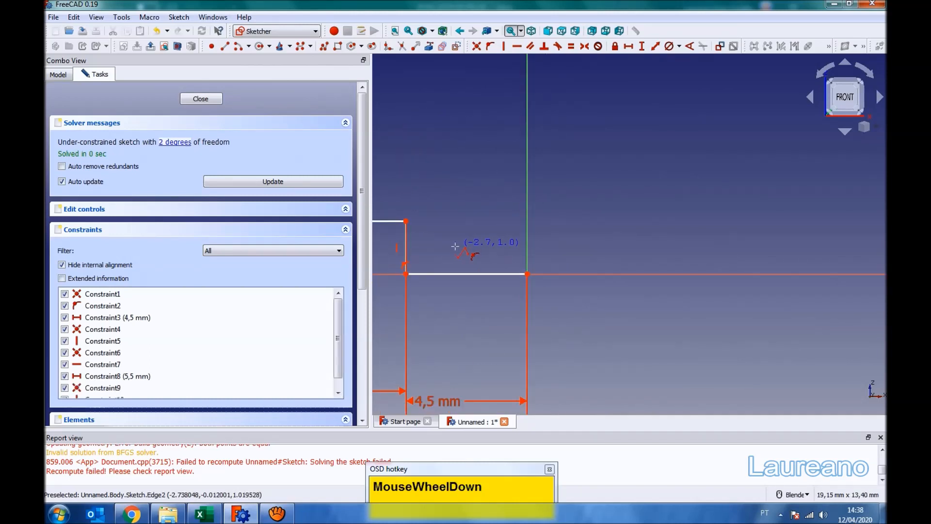
pyautogui.scroll(4, 406, 241)
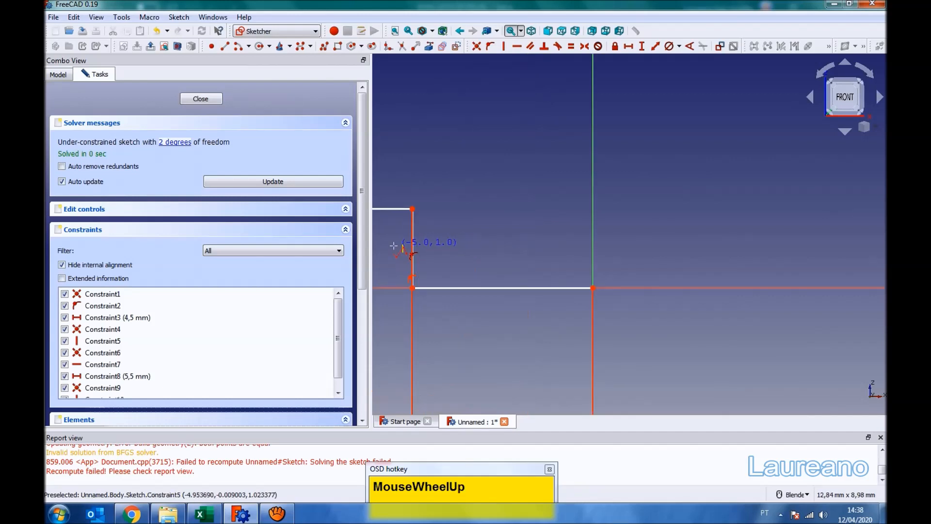
pyautogui.press('Escape')
pyautogui.click(434, 229)
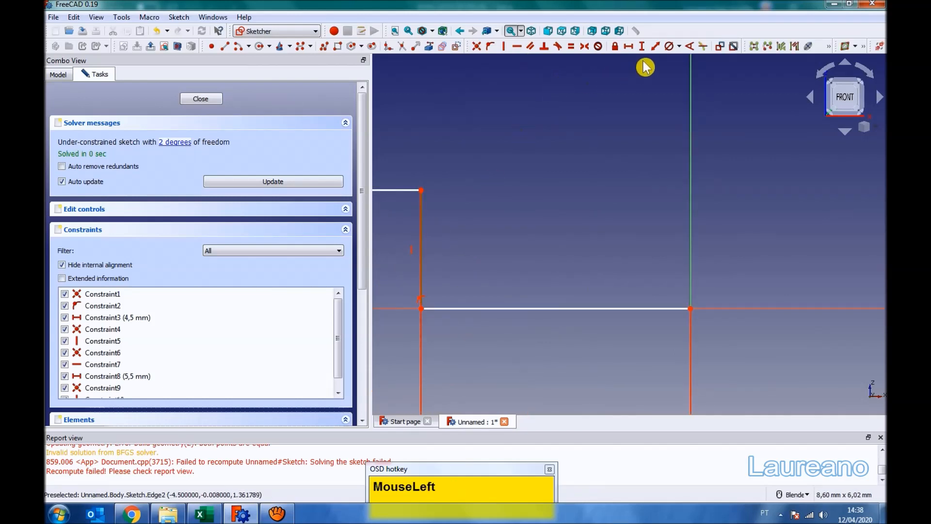
pyautogui.click(642, 46)
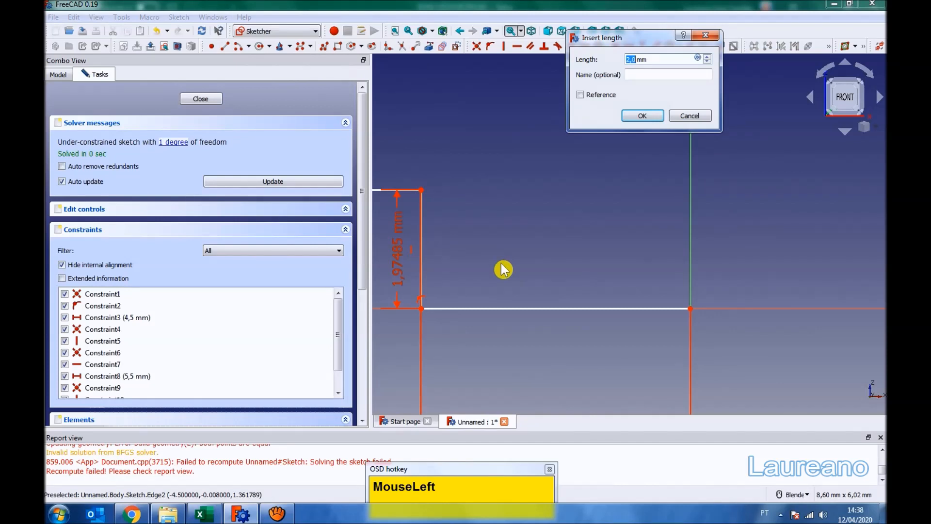
pyautogui.write('1')
pyautogui.press('Return')
pyautogui.scroll(-4, 650, 274)
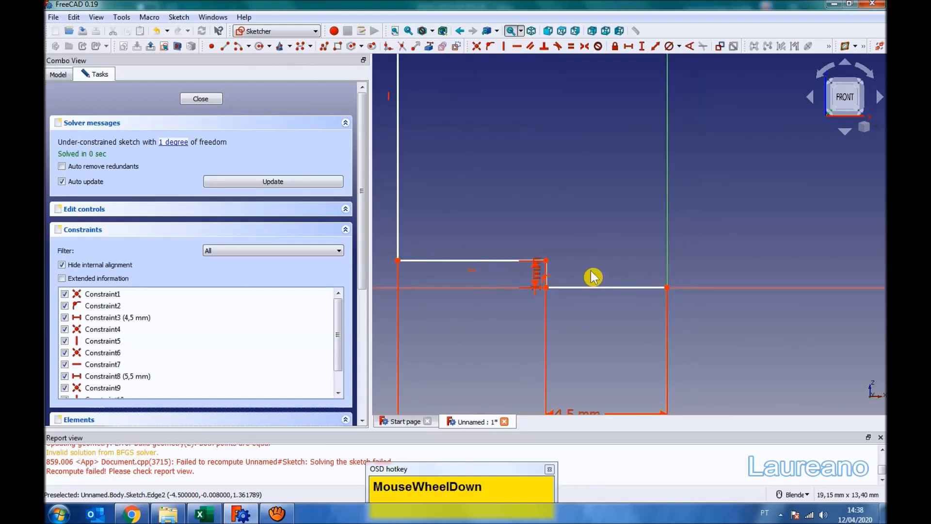
pyautogui.moveTo(536, 274); pyautogui.dragTo(588, 255)
# Step: Sketch a stepped polyline from the tall line's upper end: short ledge, up, across, down, then about 4 mm to the vertical axis
pyautogui.scroll(-4, 473, 271)
pyautogui.scroll(2, 485, 104)
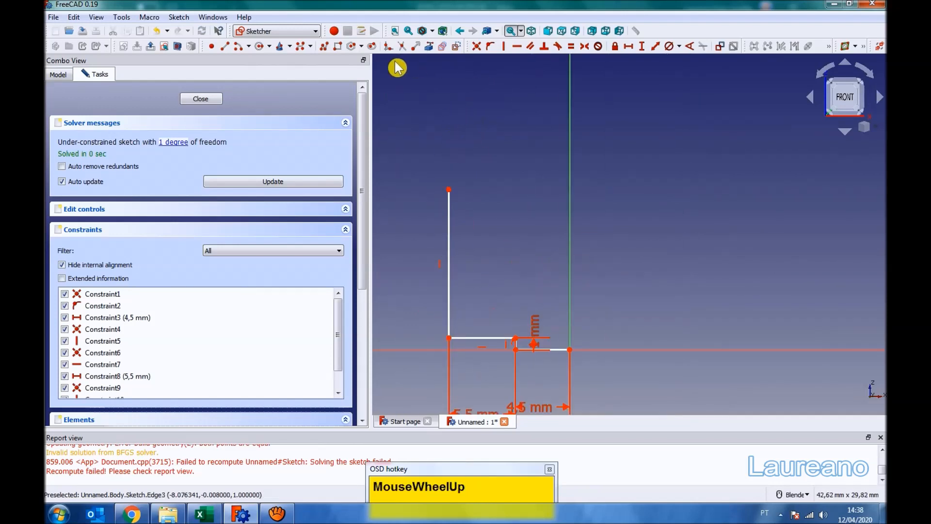
pyautogui.click(324, 46)
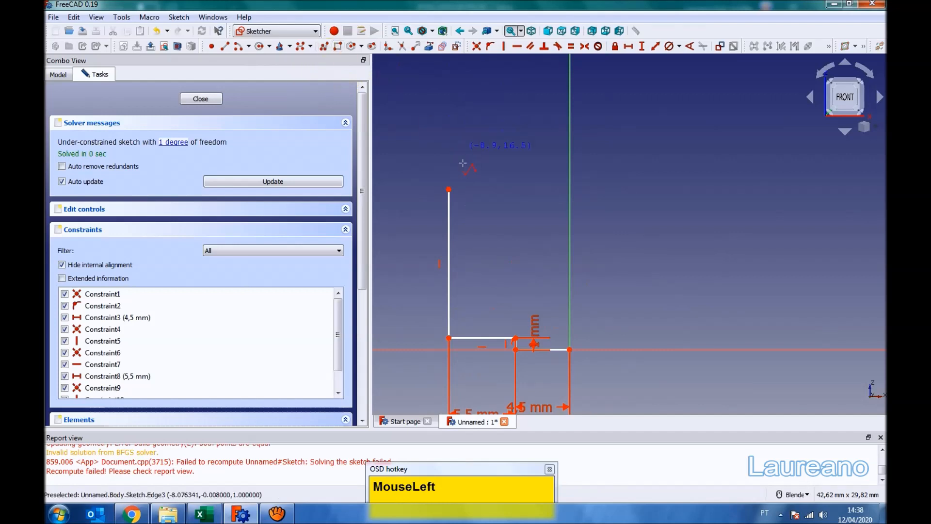
pyautogui.click(449, 189)
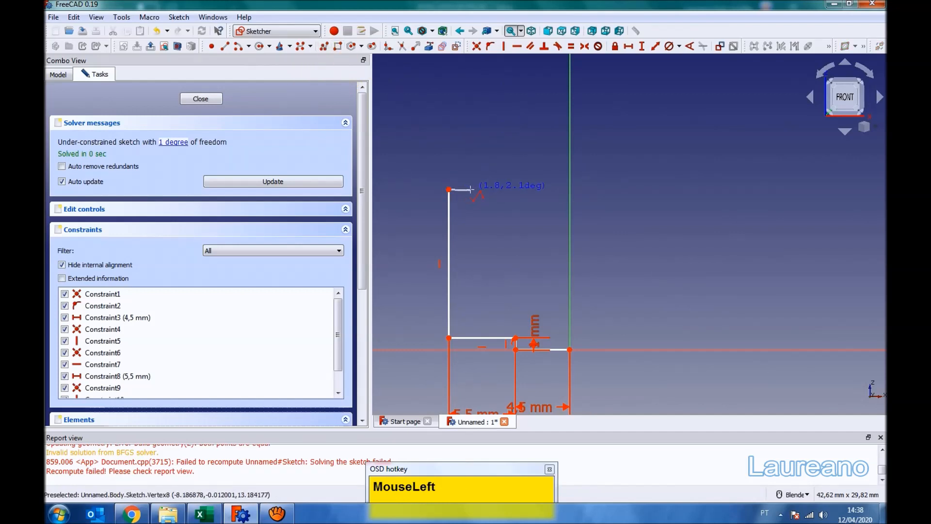
pyautogui.scroll(2, 489, 134)
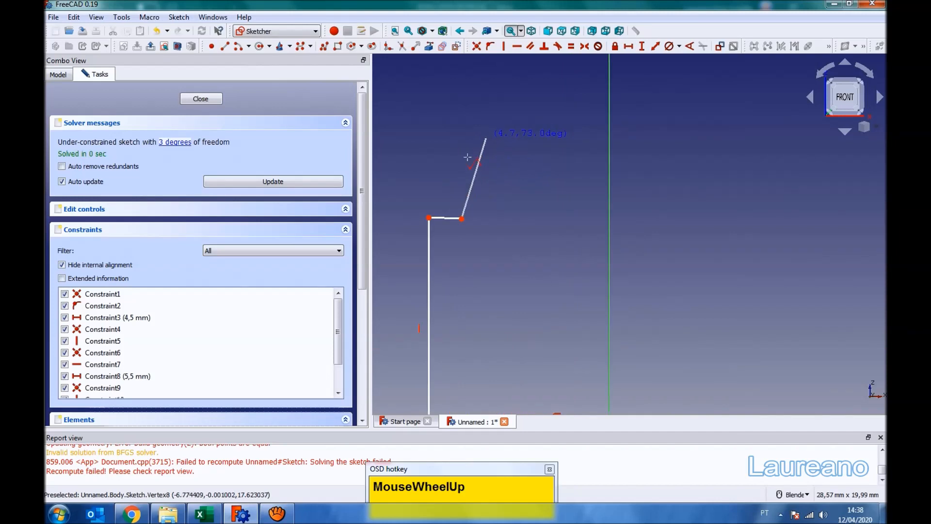
pyautogui.click(462, 171)
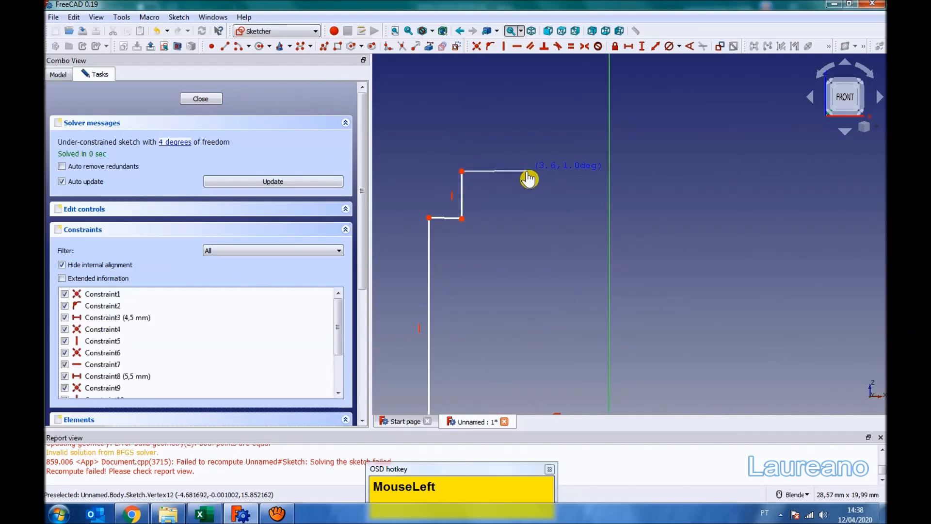
pyautogui.click(539, 198)
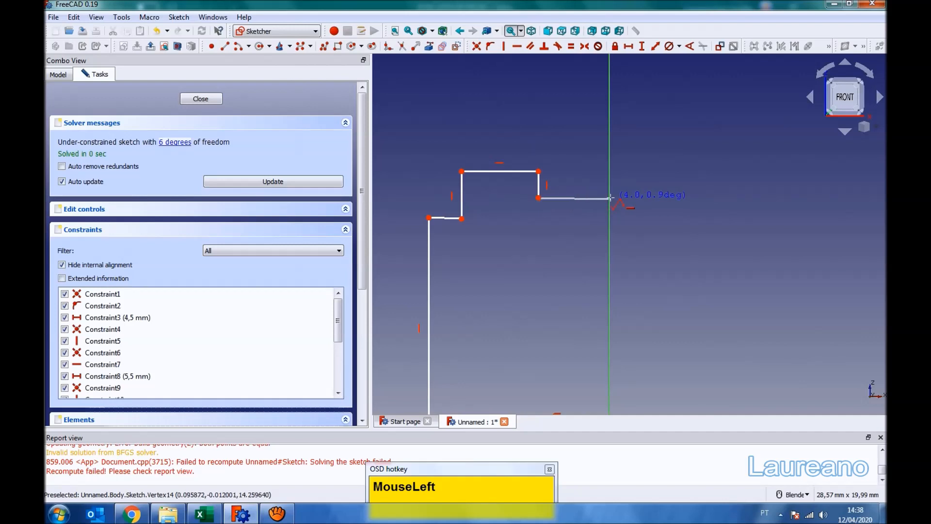
pyautogui.click(611, 198)
pyautogui.scroll(-2, 606, 192)
pyautogui.press('Escape')
pyautogui.press('Escape')
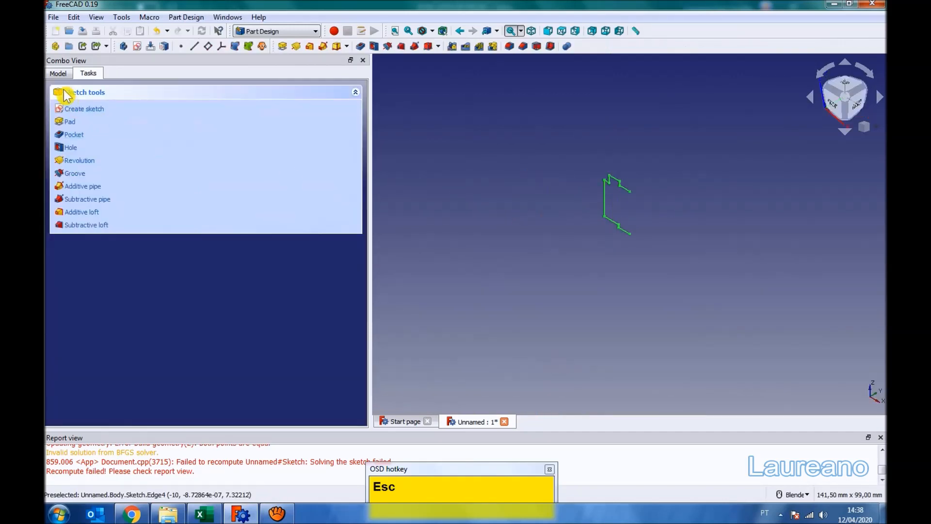
# Step: Reopen the sketch for editing and constrain the short ledge at the tall line's upper end horizontal
pyautogui.click(58, 73)
pyautogui.doubleClick(101, 145)
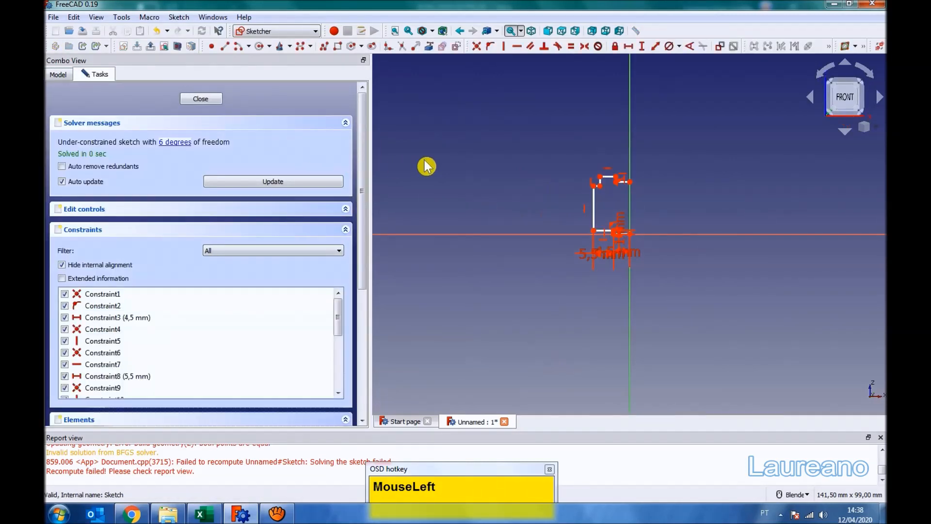
pyautogui.scroll(5, 609, 181)
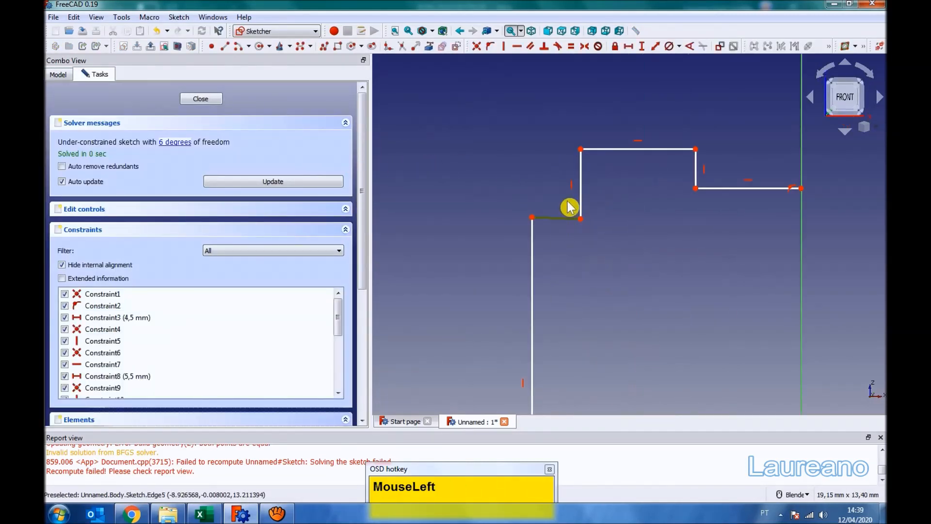
pyautogui.click(518, 46)
# Step: Constrain the short vertical step beside the upper line to the vertical axis to a vertical length of 5 mm
pyautogui.scroll(-3, 472, 161)
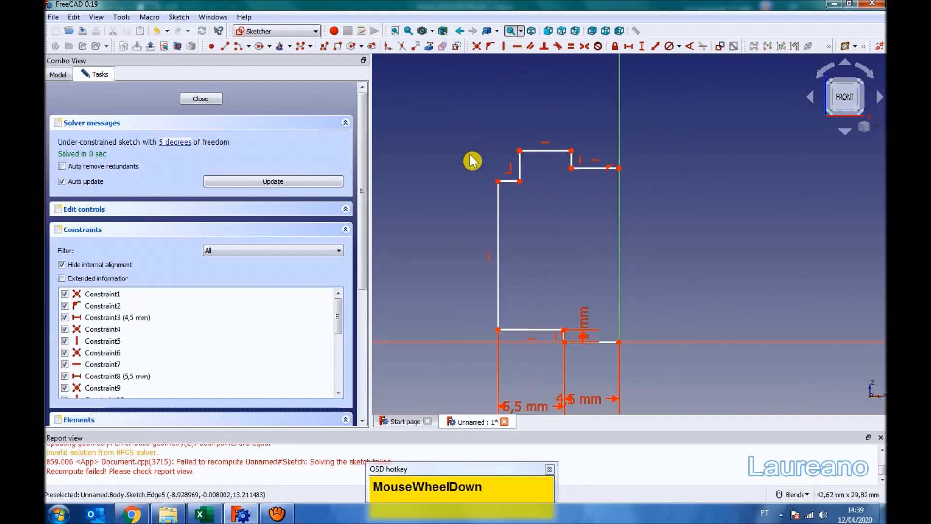
pyautogui.scroll(4, 517, 170)
pyautogui.click(560, 165)
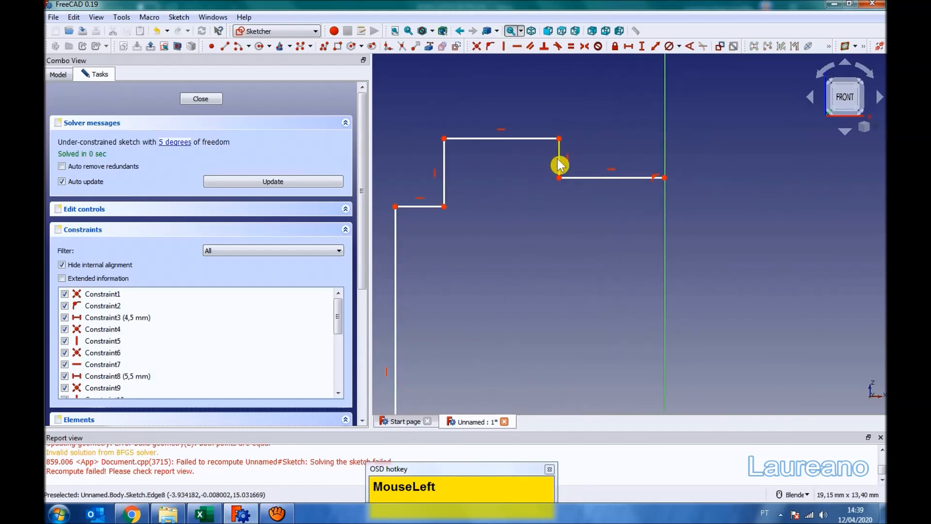
pyautogui.click(641, 46)
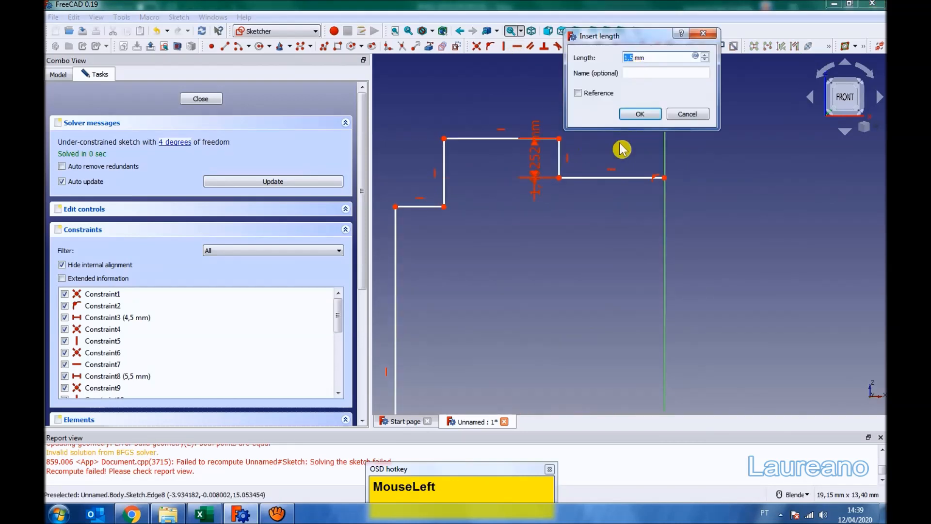
pyautogui.write('5')
pyautogui.press('Return')
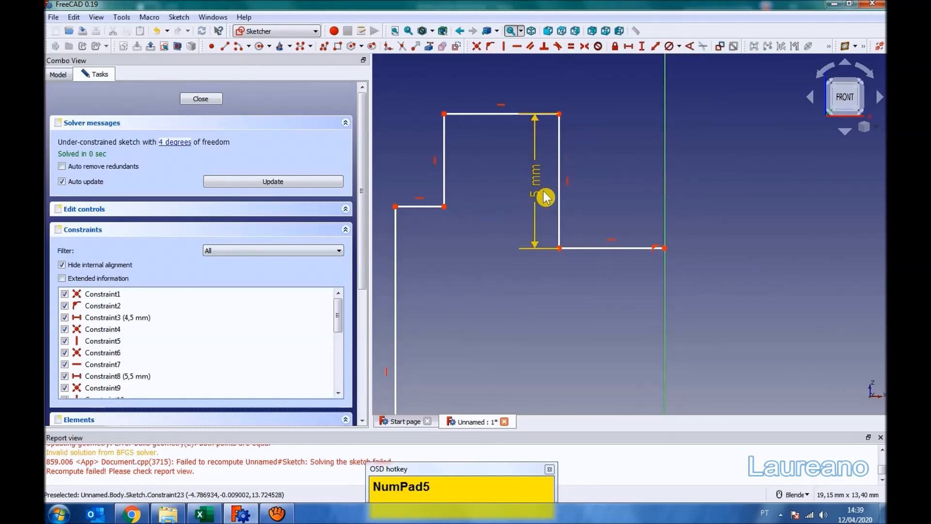
# Step: Set the short vertical step's length to 0,5 mm and move its dimension above the line running to the axis
pyautogui.doubleClick(539, 194)
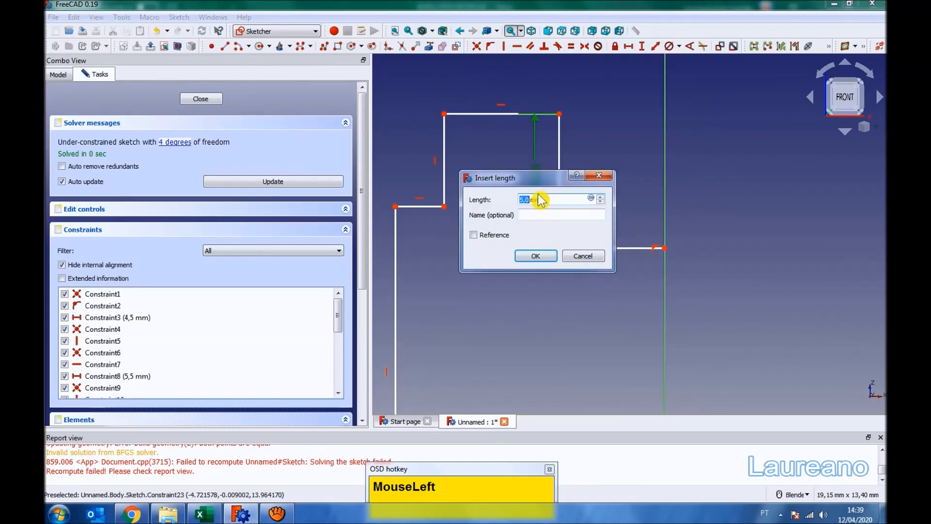
pyautogui.write('o0')
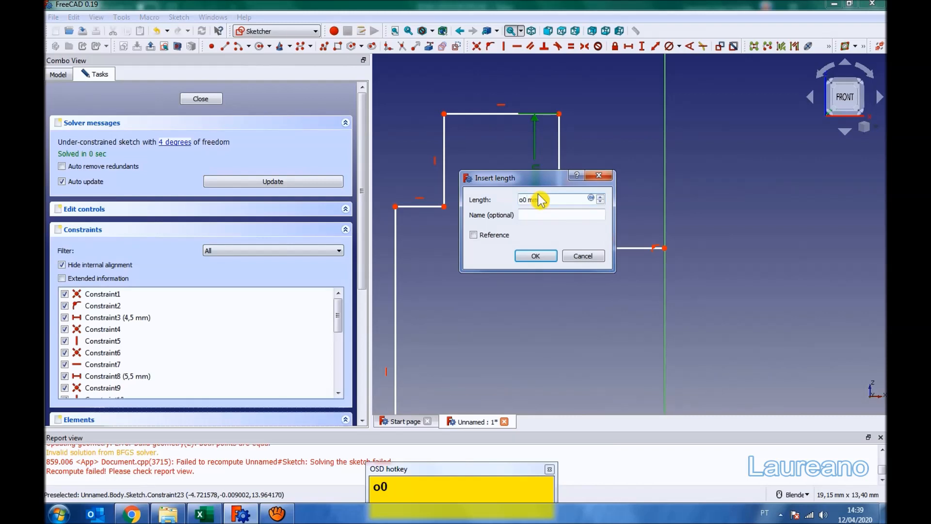
pyautogui.press('BackSpace')
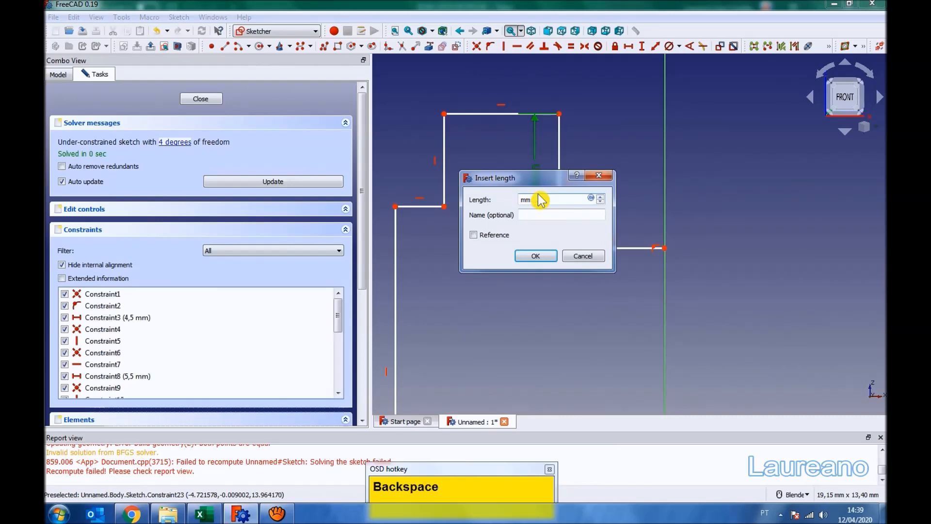
pyautogui.write('6')
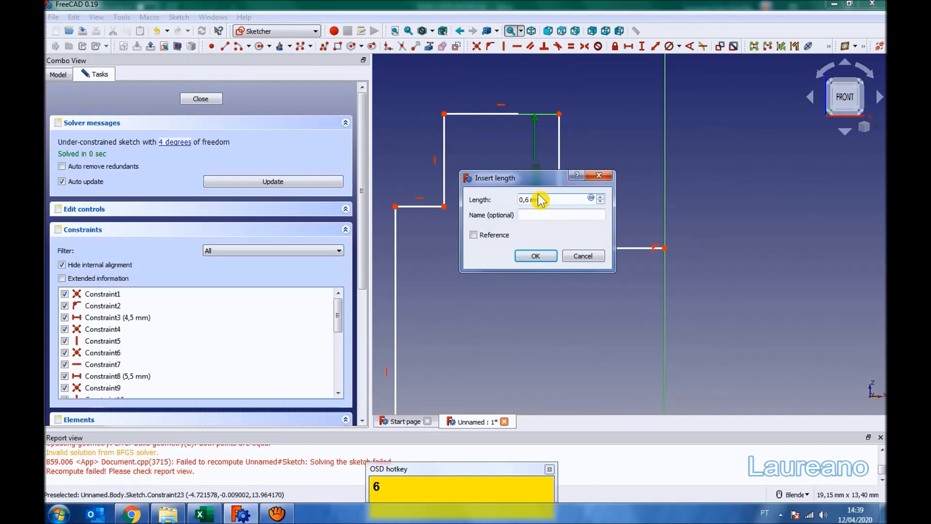
pyautogui.press('BackSpace')
pyautogui.press('Return')
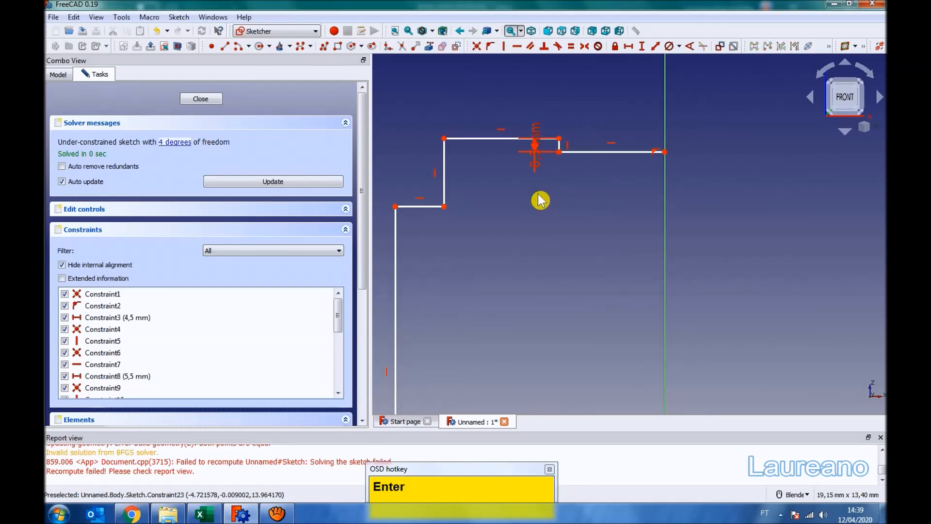
pyautogui.scroll(3, 534, 136)
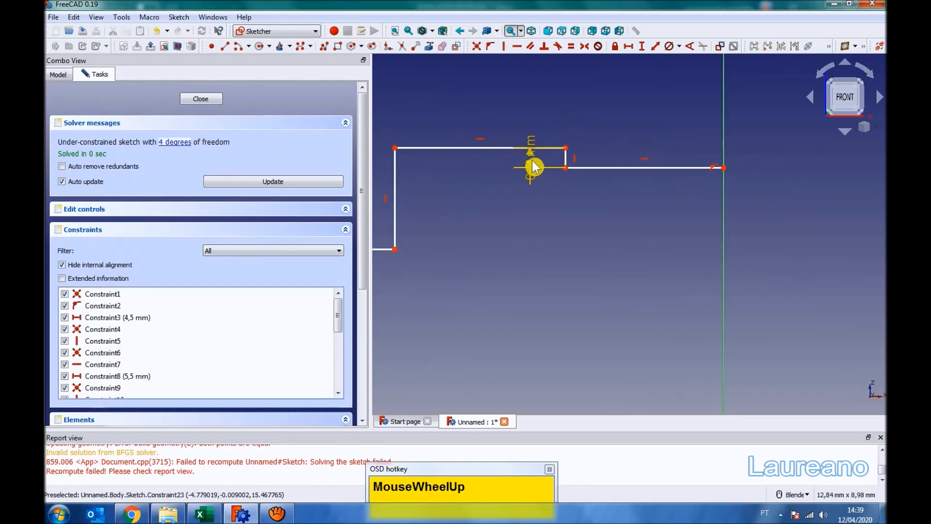
pyautogui.moveTo(534, 166)
pyautogui.mouseDown()
pyautogui.moveTo(561, 100)
pyautogui.moveTo(609, 93)
pyautogui.mouseUp()
pyautogui.scroll(-2, 535, 202)
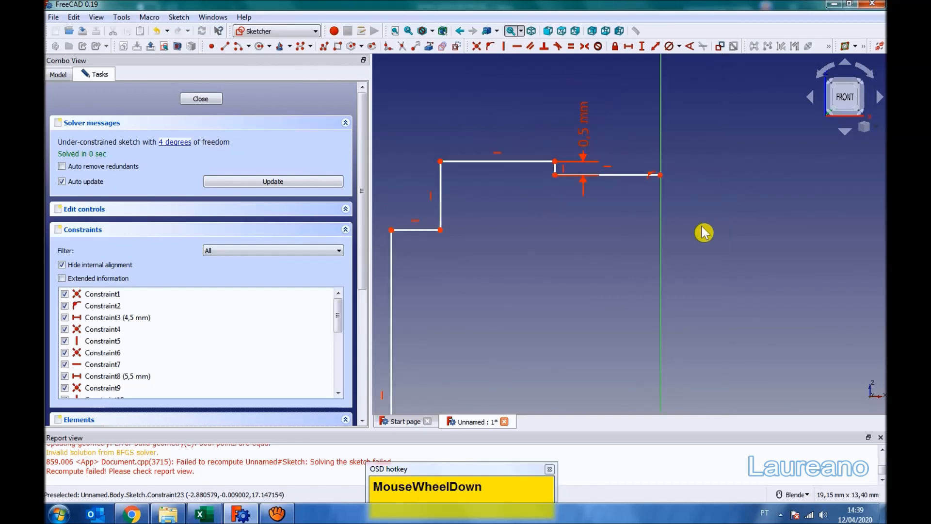
# Step: Constrain the upper horizontal line ending on the axis to 5,5 mm and arrange its dimension and the 0,5 mm one clear of each other
pyautogui.click(635, 171)
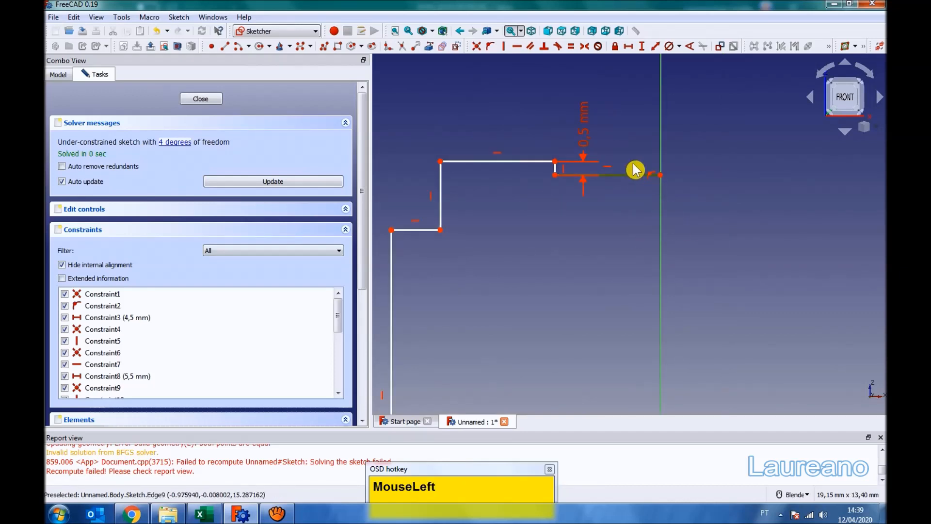
pyautogui.click(629, 45)
pyautogui.write('5,5')
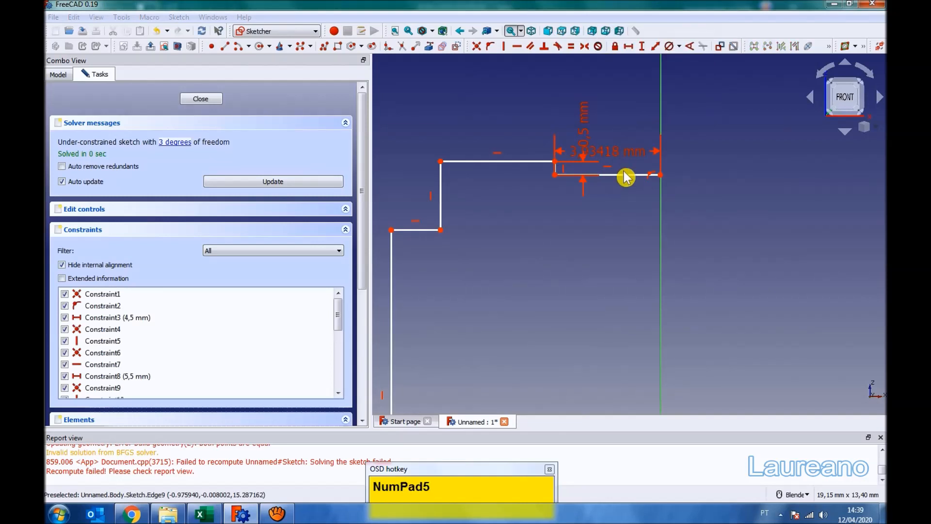
pyautogui.press('Return')
pyautogui.moveTo(576, 150); pyautogui.dragTo(567, 223)
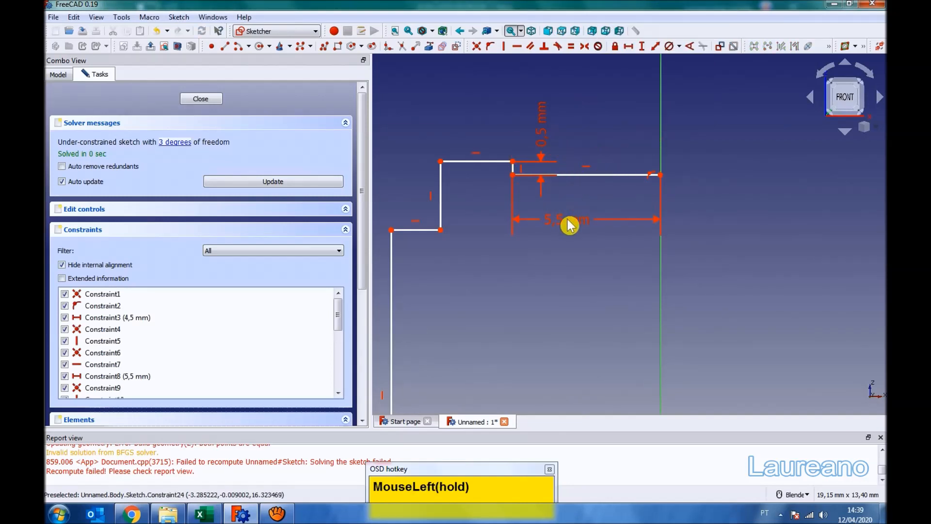
pyautogui.moveTo(538, 136); pyautogui.dragTo(555, 110)
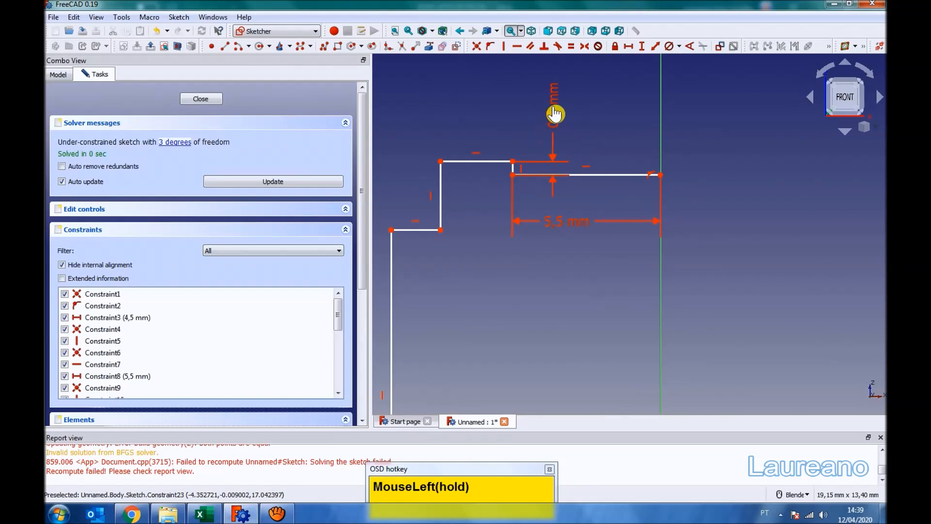
# Step: Constrain the topmost horizontal line of the profile to a length of 2,5 mm
pyautogui.click(501, 167)
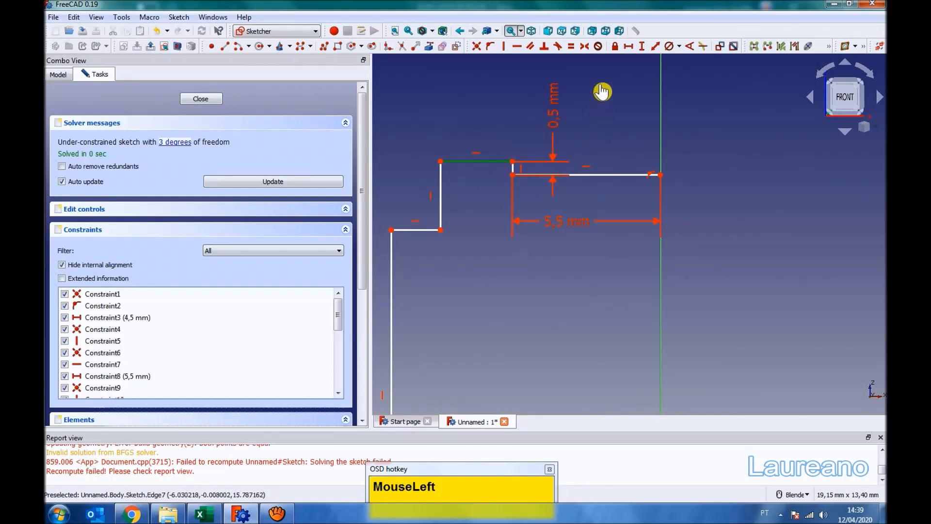
pyautogui.click(629, 45)
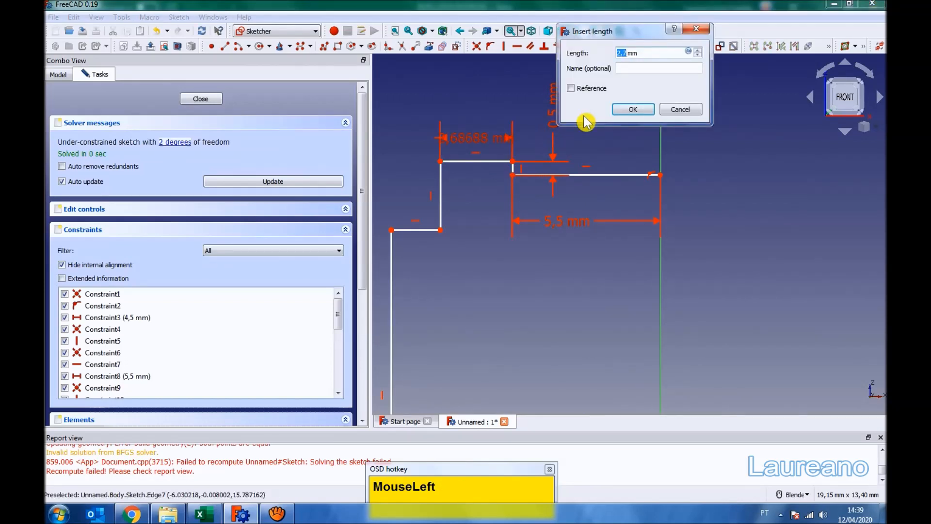
pyautogui.write('2,5')
pyautogui.press('Return')
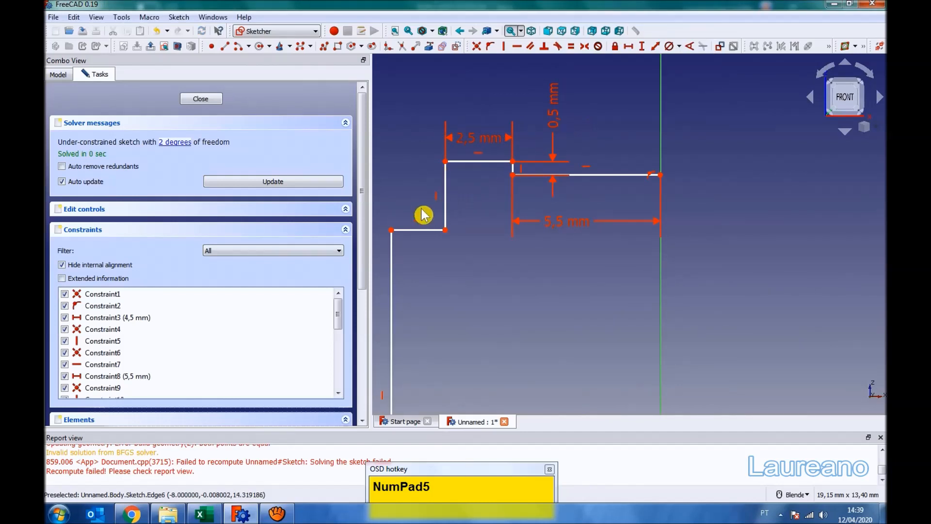
# Step: Constrain the vertical line between the short ledge and the topmost line to 2 mm
pyautogui.click(448, 190)
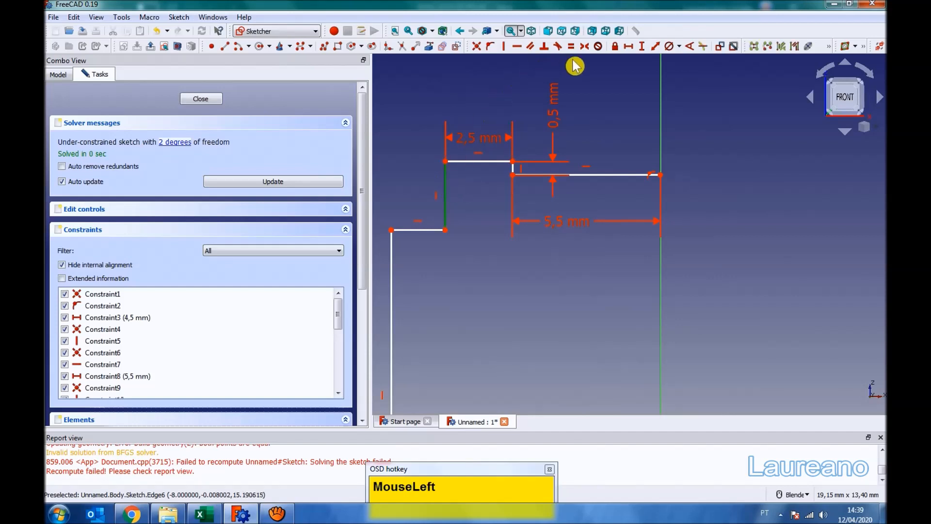
pyautogui.click(644, 46)
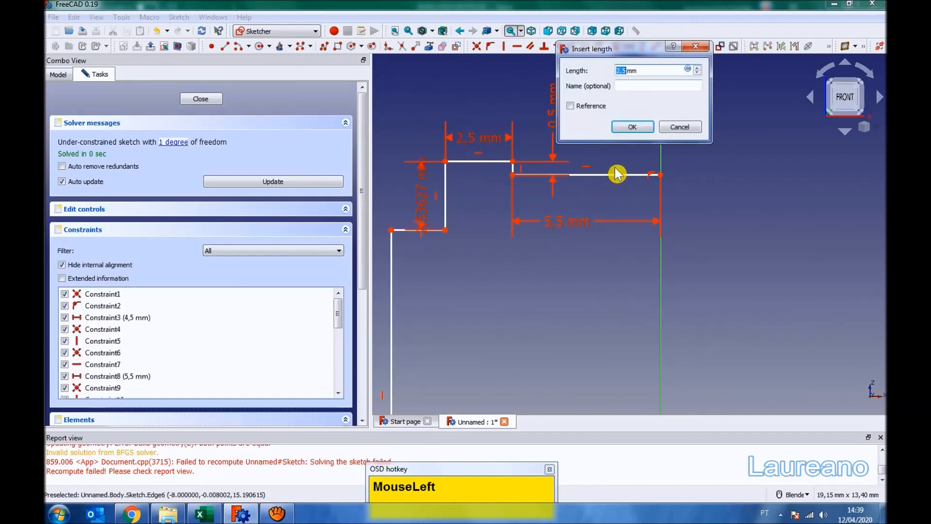
pyautogui.write('2')
pyautogui.press('Return')
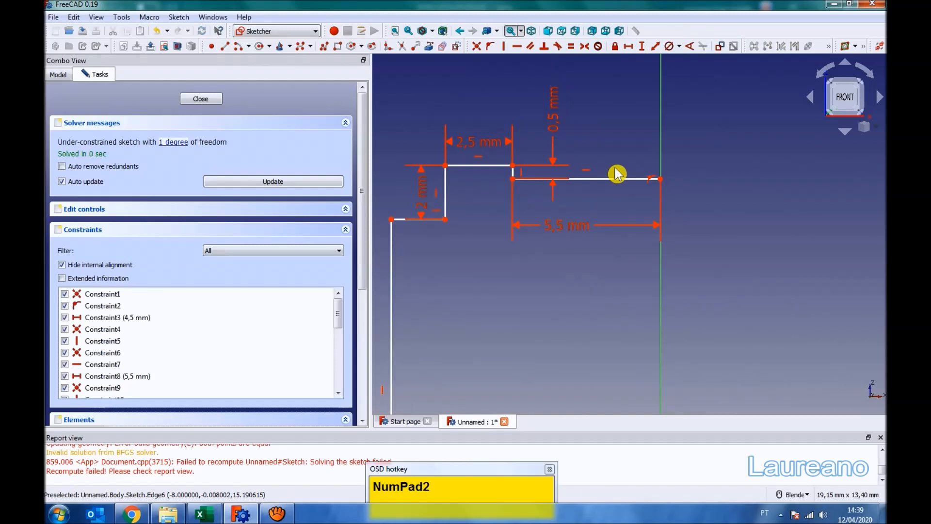
# Step: Try to add a 2 mm horizontal length constraint to the short ledge at the tall line's upper end
pyautogui.scroll(2, 427, 247)
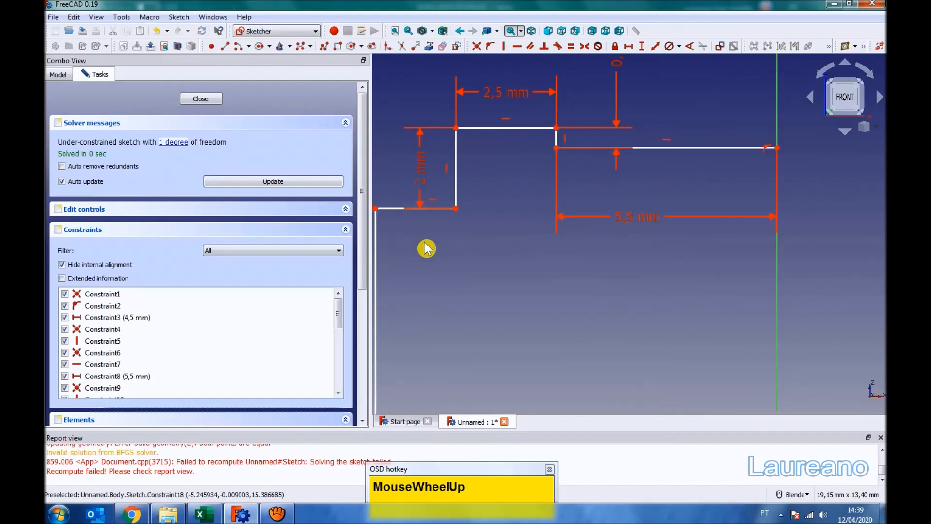
pyautogui.click(397, 211)
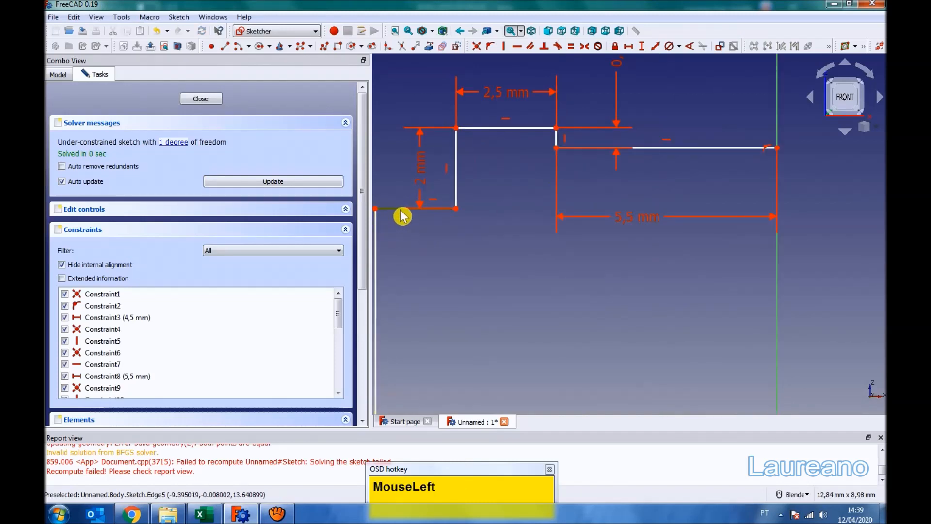
pyautogui.click(628, 55)
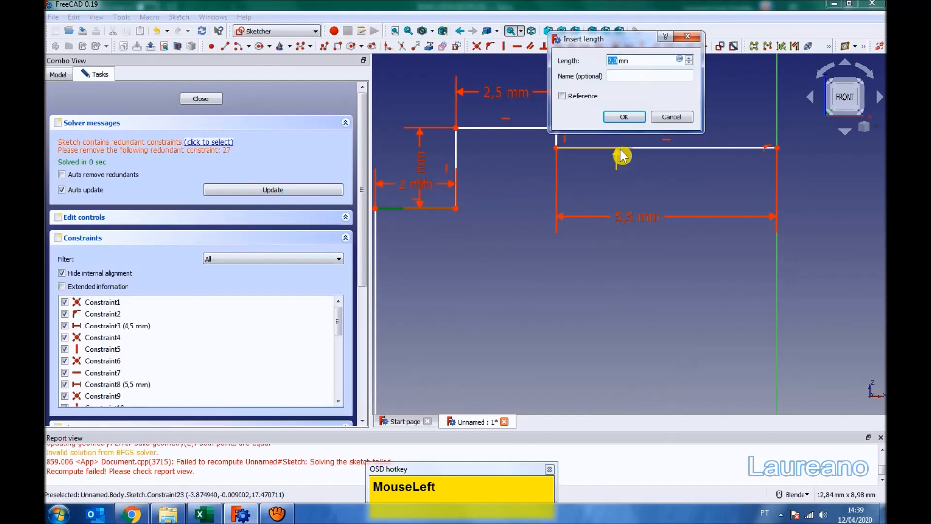
pyautogui.click(625, 117)
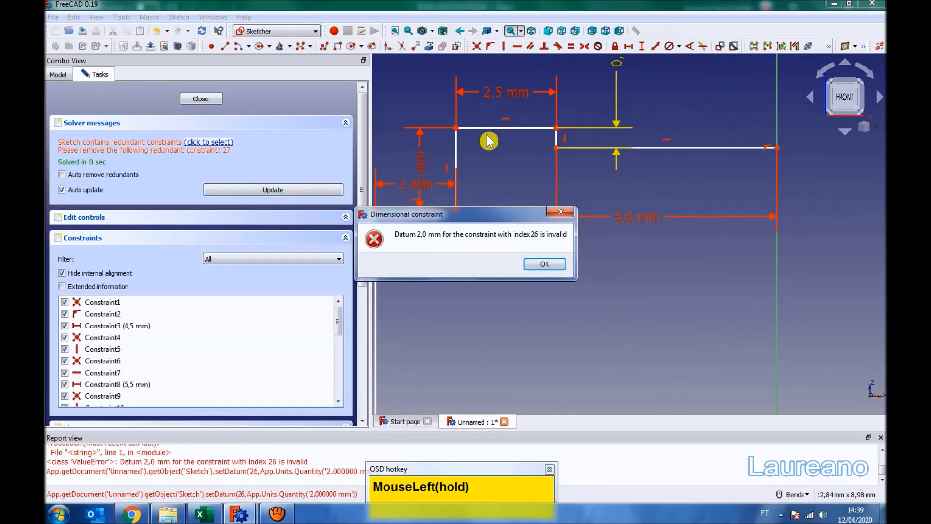
pyautogui.click(541, 264)
# Step: Constrain the tall outer vertical line to a vertical length of 2,8 mm
pyautogui.scroll(-3, 528, 210)
pyautogui.scroll(2, 458, 224)
pyautogui.scroll(-3, 517, 229)
pyautogui.click(495, 252)
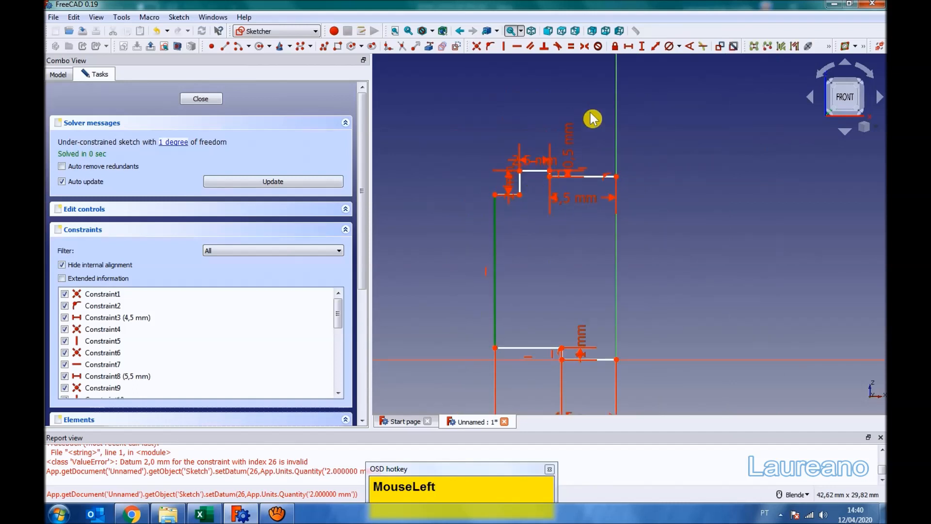
pyautogui.click(642, 46)
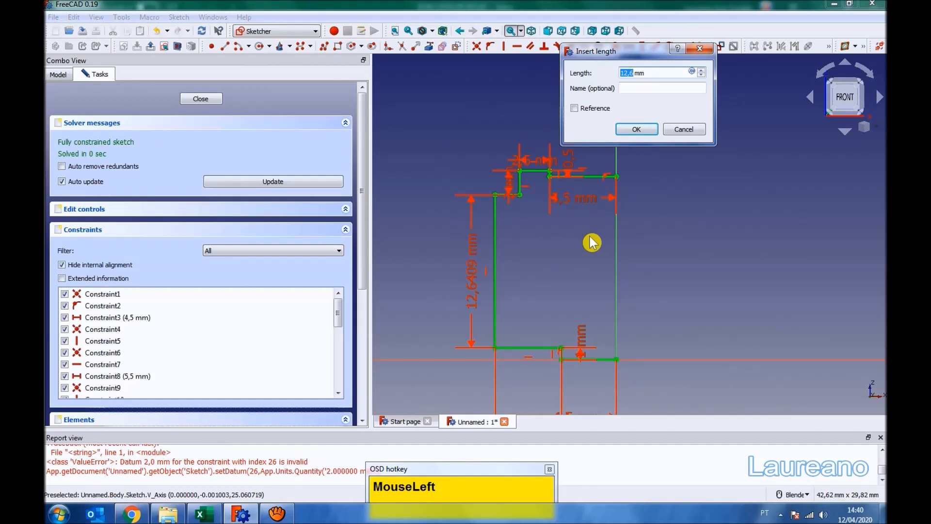
pyautogui.write('2')
pyautogui.press('Return')
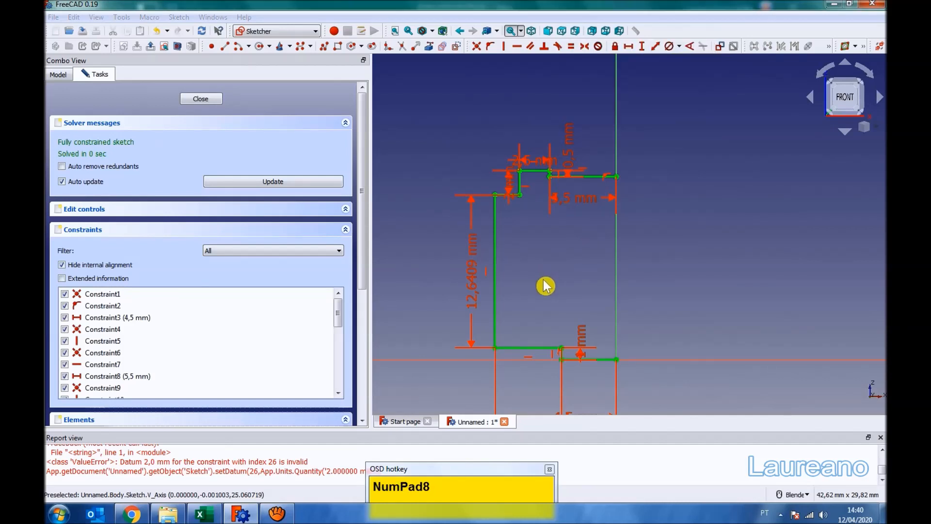
# Step: Set the tall outer vertical line's length to 28 mm
pyautogui.scroll(3, 478, 345)
pyautogui.click(468, 338)
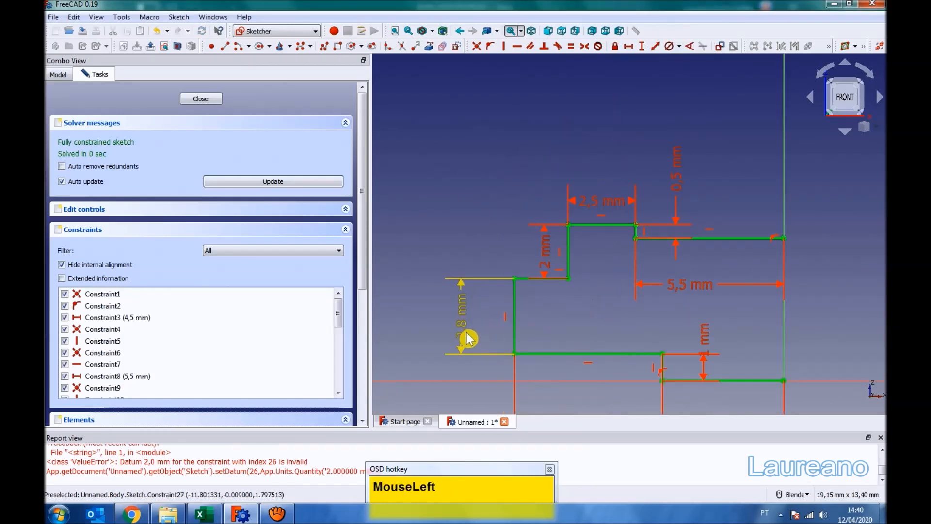
pyautogui.doubleClick(468, 338)
pyautogui.write('28')
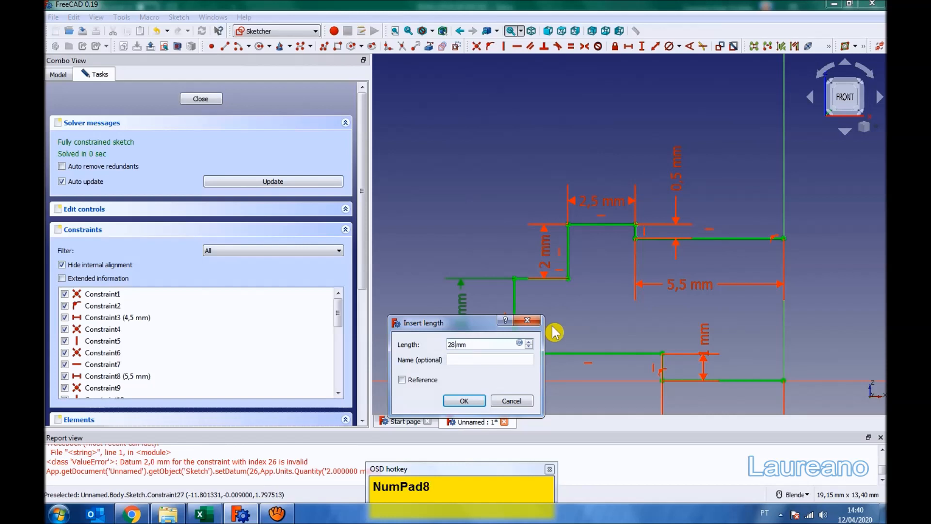
pyautogui.press('Return')
# Step: Move the 2 mm vertical dimension outward, away from the stepped upper part of the profile
pyautogui.scroll(-2, 490, 269)
pyautogui.scroll(-2, 505, 166)
pyautogui.scroll(6, 485, 181)
pyautogui.scroll(-3, 553, 188)
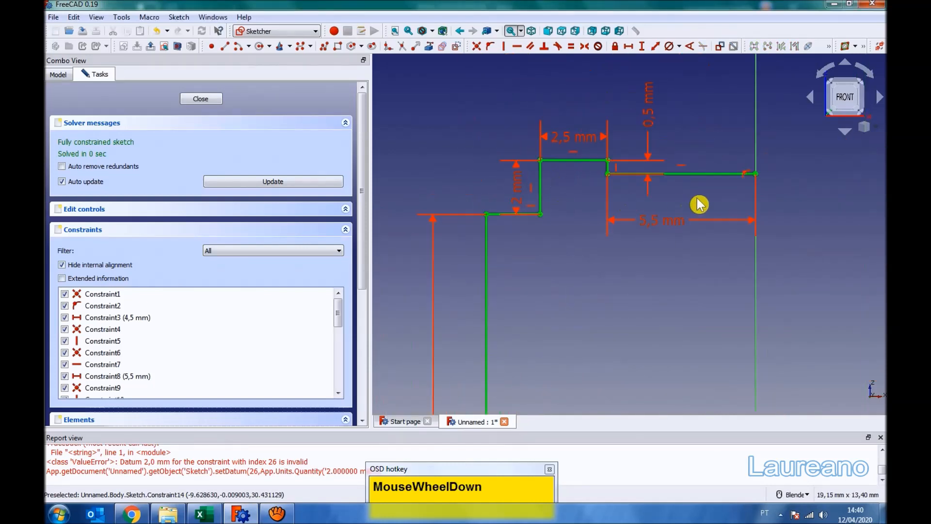
pyautogui.scroll(-3, 655, 239)
pyautogui.scroll(3, 631, 225)
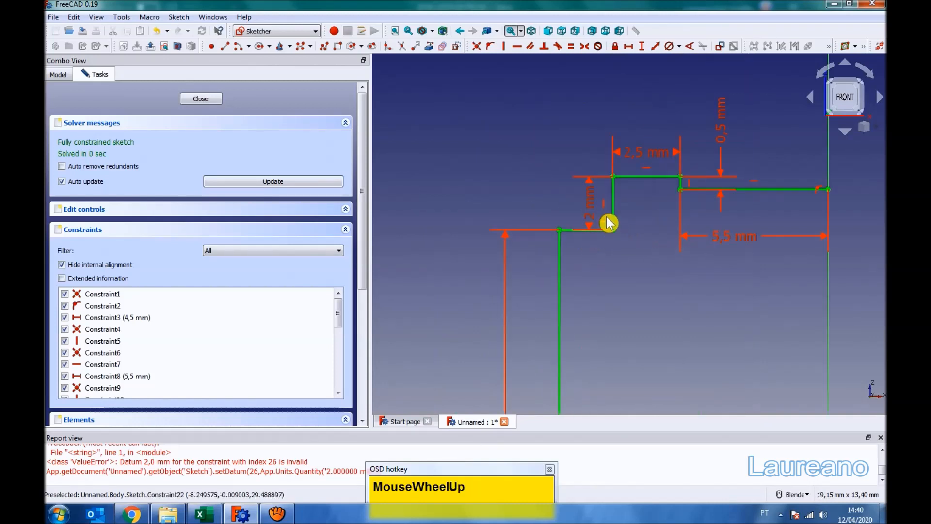
pyautogui.moveTo(592, 202)
pyautogui.mouseDown()
pyautogui.moveTo(435, 188)
pyautogui.moveTo(507, 170)
pyautogui.moveTo(544, 143)
pyautogui.moveTo(528, 157)
pyautogui.mouseUp()
pyautogui.scroll(-3, 526, 164)
pyautogui.scroll(-2, 528, 163)
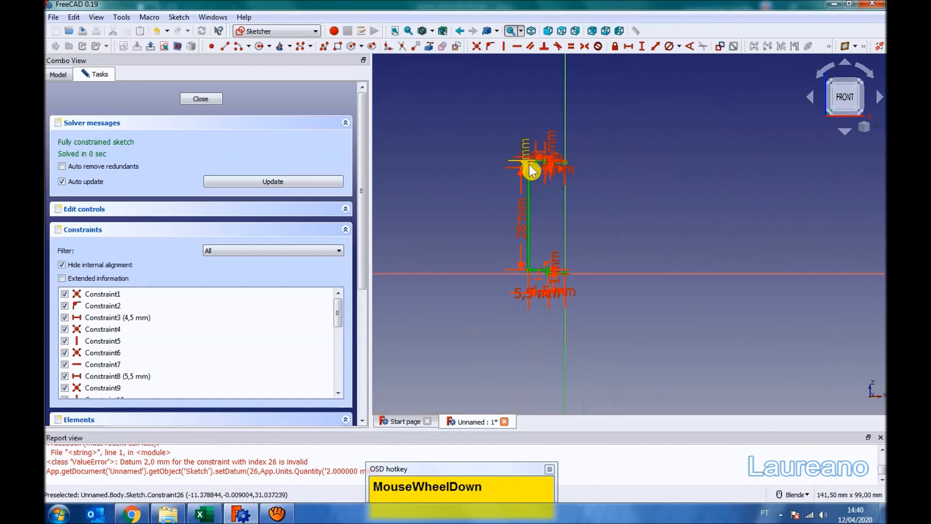
pyautogui.scroll(2, 557, 270)
pyautogui.scroll(3, 519, 198)
pyautogui.scroll(-3, 519, 198)
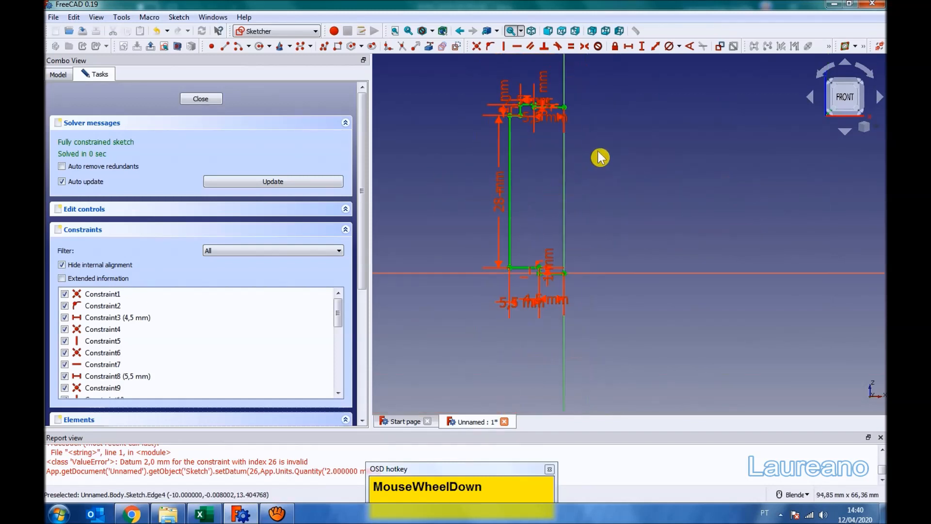
pyautogui.scroll(2, 524, 104)
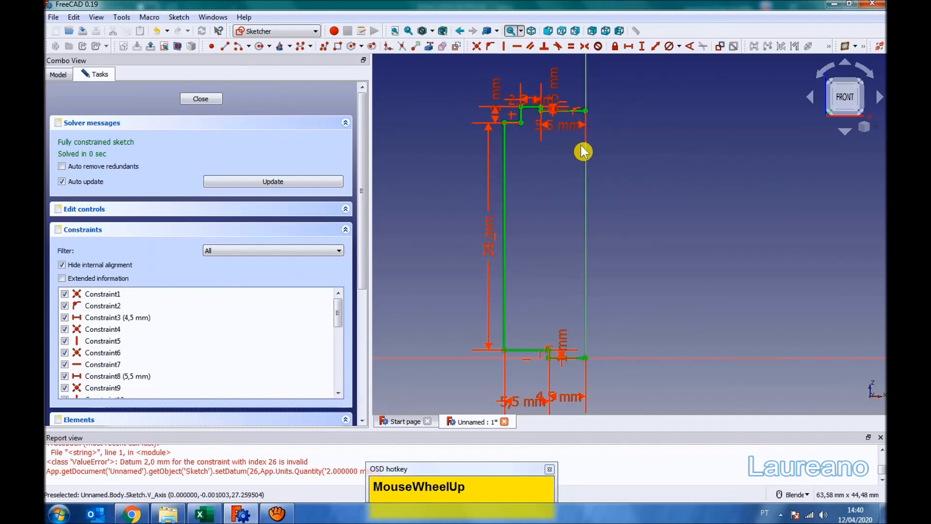
# Step: Examine the constrained half-profile's lower and upper steps and its open side along the vertical axis
pyautogui.scroll(-3, 651, 152)
pyautogui.scroll(6, 607, 262)
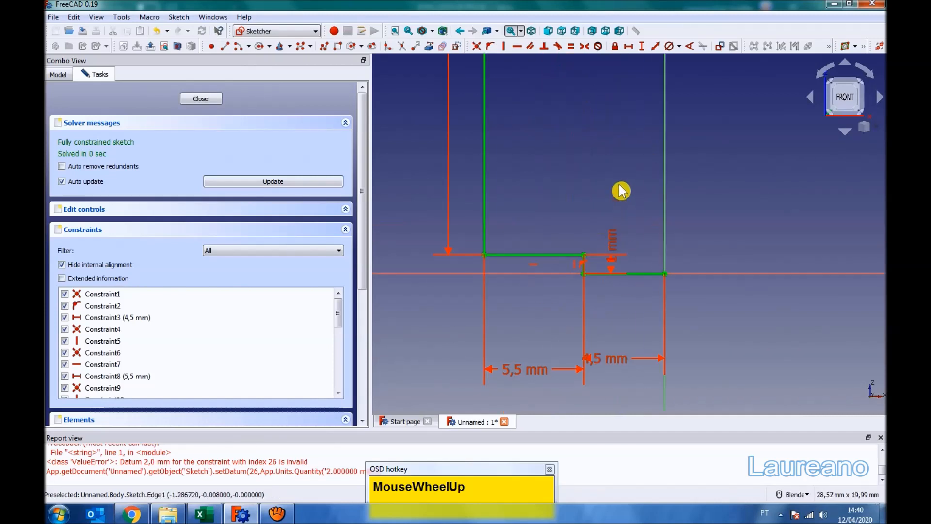
pyautogui.scroll(-4, 473, 297)
pyautogui.scroll(3, 480, 179)
pyautogui.scroll(-2, 502, 110)
pyautogui.scroll(1, 474, 202)
pyautogui.scroll(-2, 475, 202)
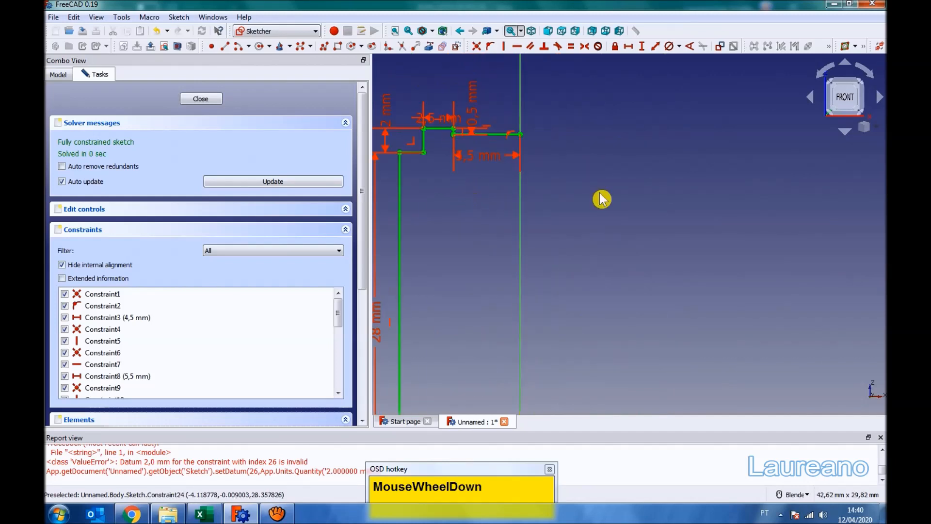
pyautogui.scroll(-2, 592, 204)
pyautogui.scroll(3, 499, 173)
pyautogui.scroll(-5, 499, 173)
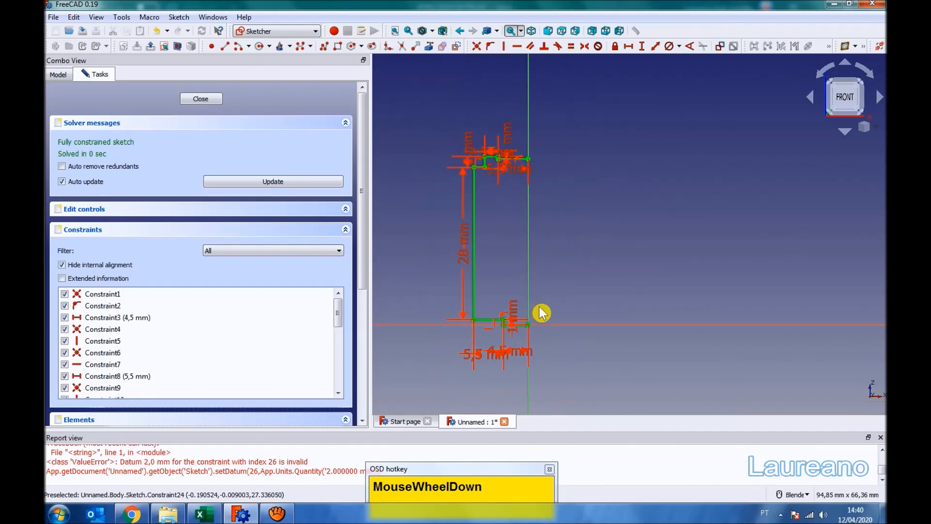
# Step: Close the profile with a line along the vertical axis from the upper ledge's end to the origin, and leave the sketch
pyautogui.scroll(2, 539, 305)
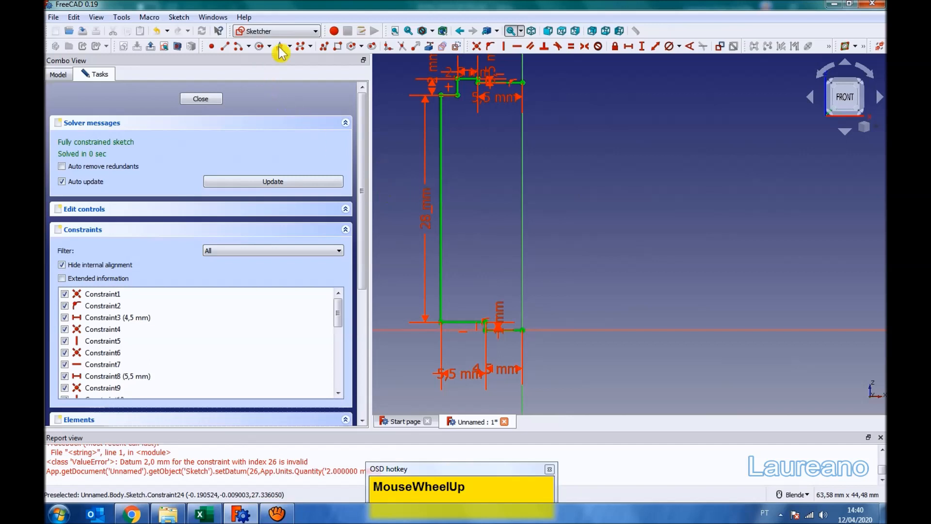
pyautogui.click(225, 47)
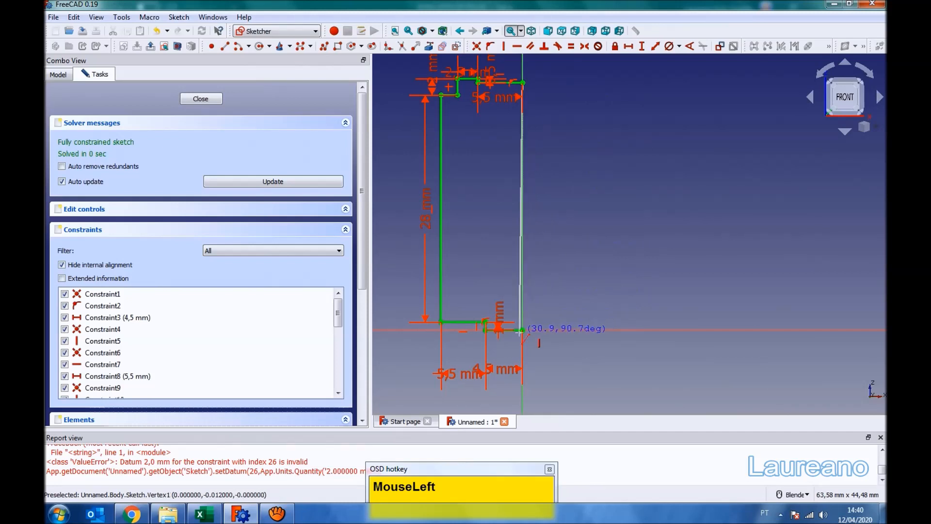
pyautogui.click(523, 331)
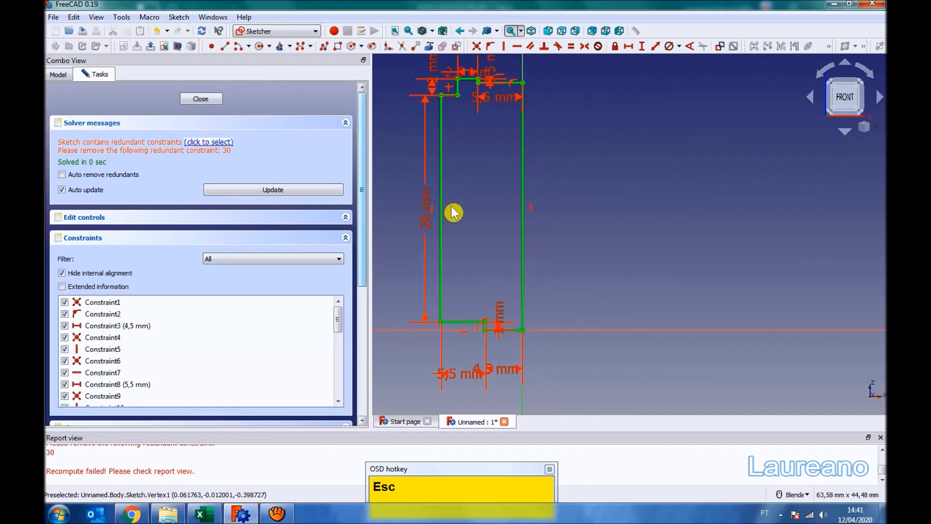
pyautogui.click(313, 193)
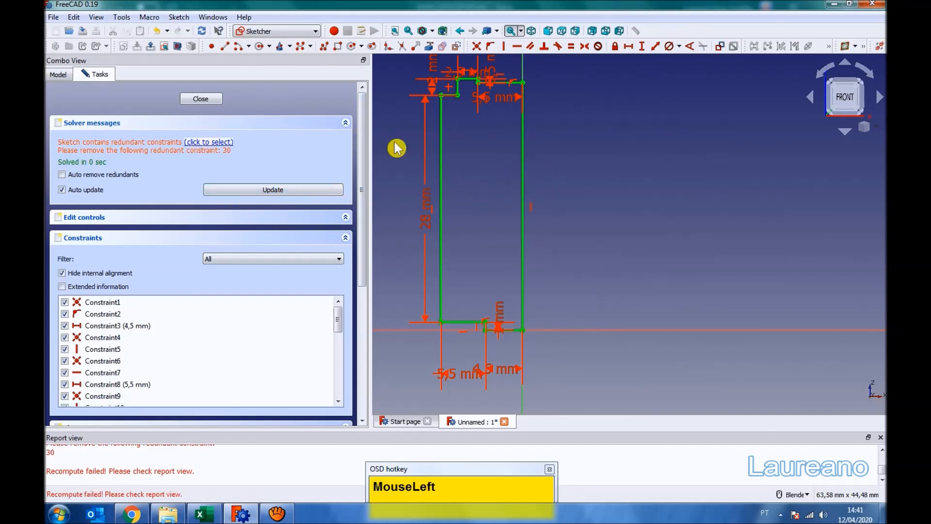
pyautogui.click(197, 99)
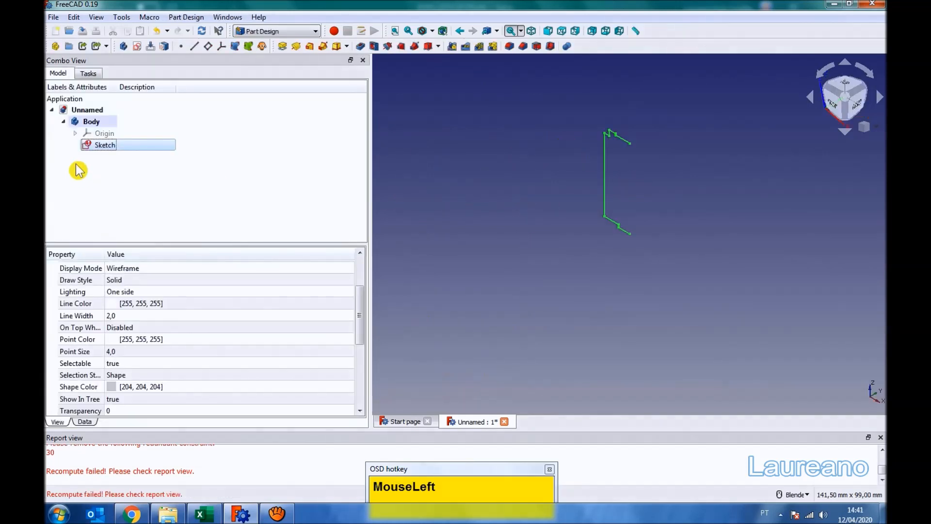
# Step: Reopen the profile sketch, delete its redundant constraint, and close the sketch
pyautogui.doubleClick(102, 148)
pyautogui.scroll(5, 488, 144)
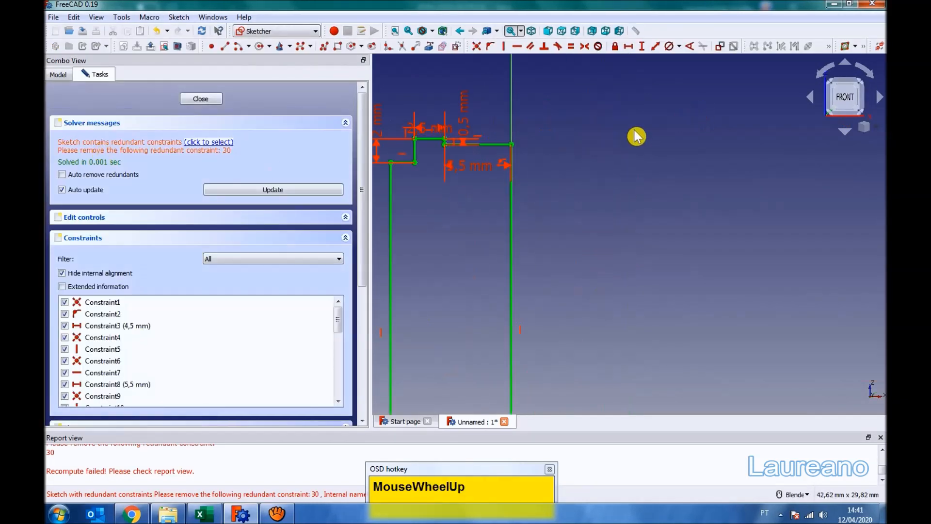
pyautogui.scroll(3, 599, 109)
pyautogui.scroll(-6, 507, 227)
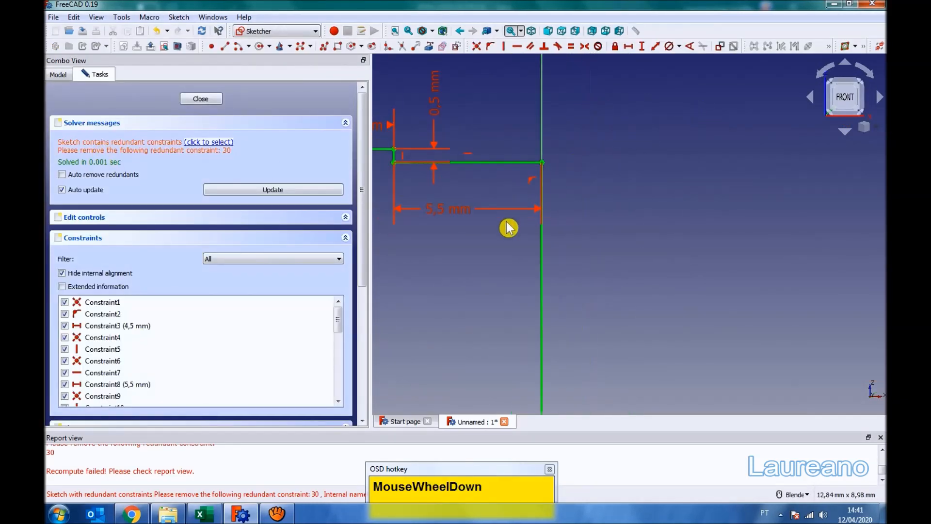
pyautogui.scroll(6, 493, 395)
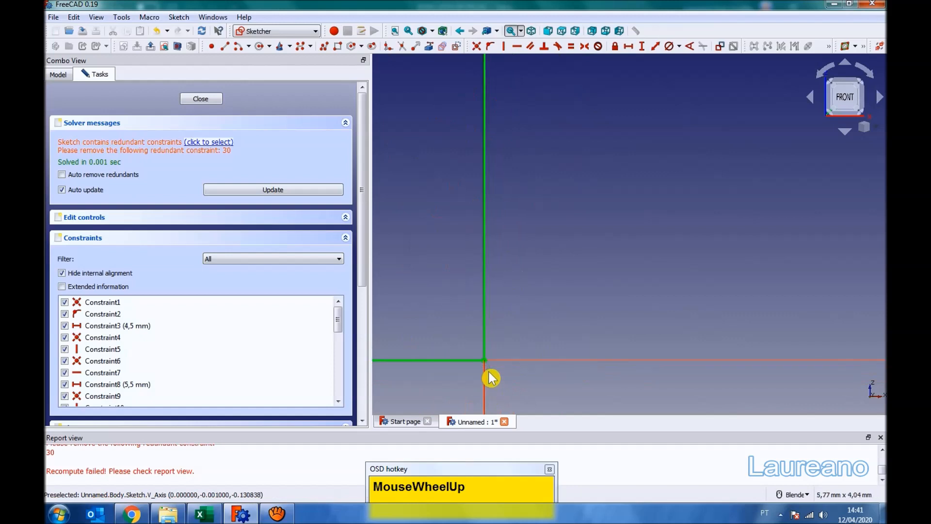
pyautogui.click(209, 143)
pyautogui.scroll(-2, 561, 214)
pyautogui.scroll(-3, 490, 361)
pyautogui.scroll(-2, 567, 318)
pyautogui.press('Delete')
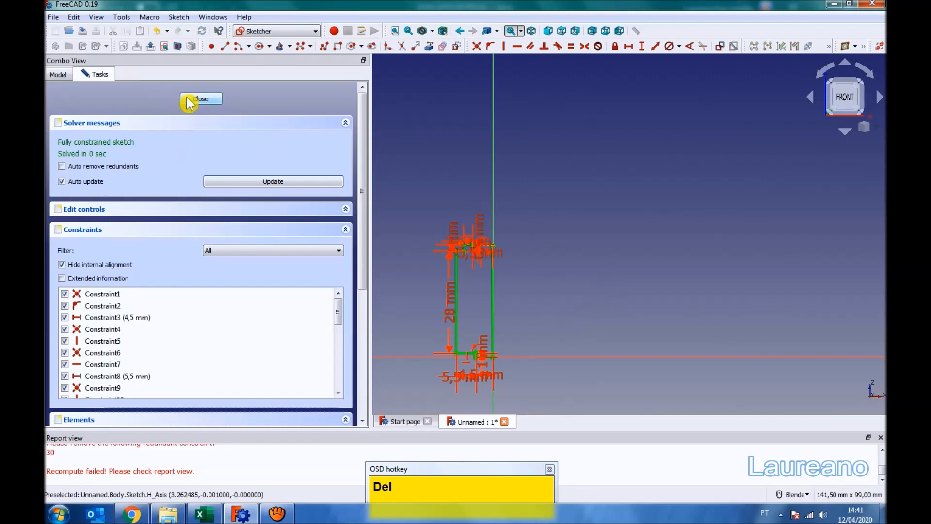
pyautogui.click(189, 100)
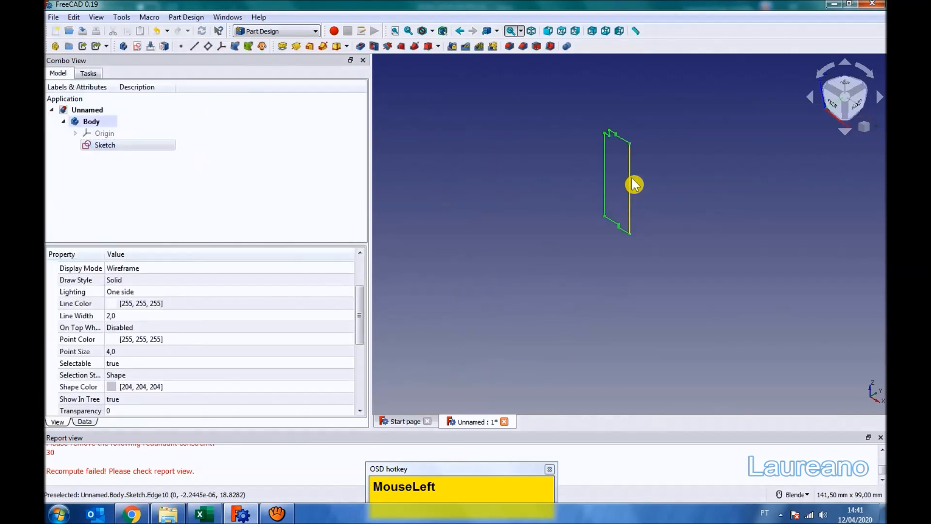
pyautogui.click(296, 46)
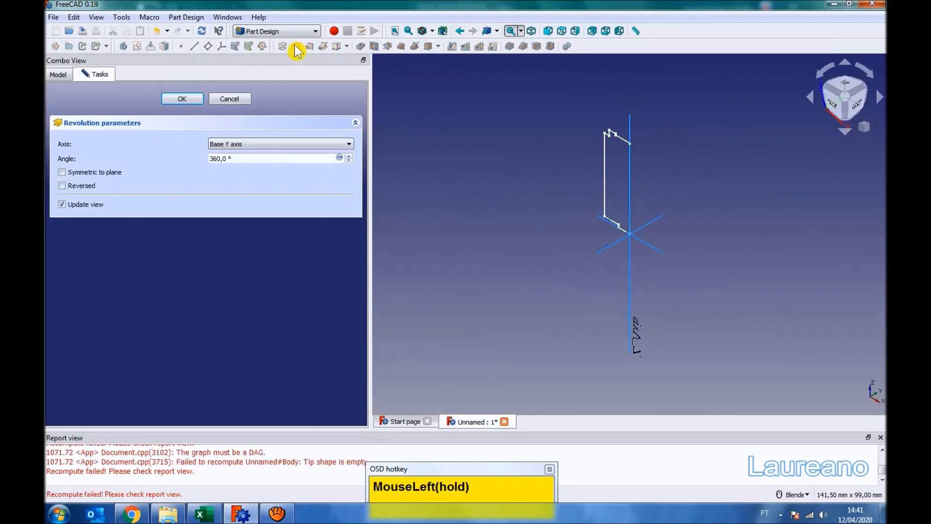
pyautogui.click(629, 123)
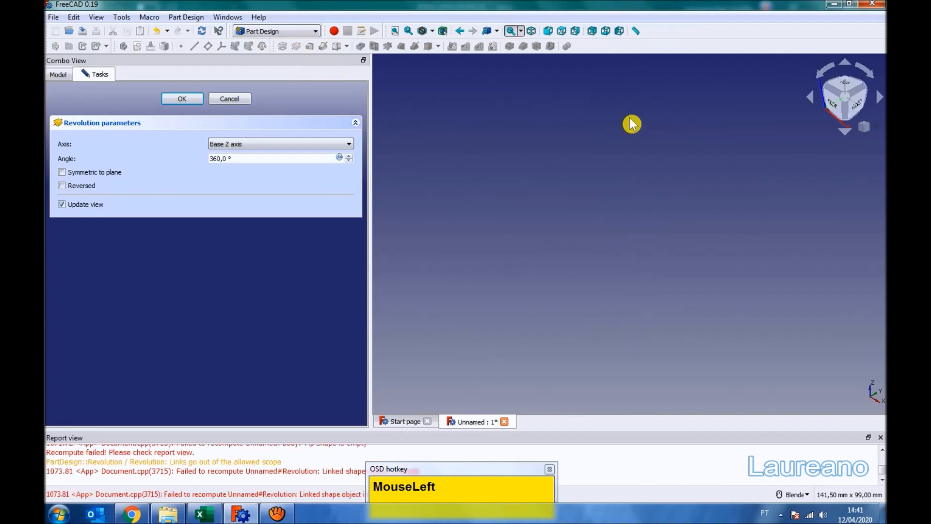
pyautogui.click(182, 99)
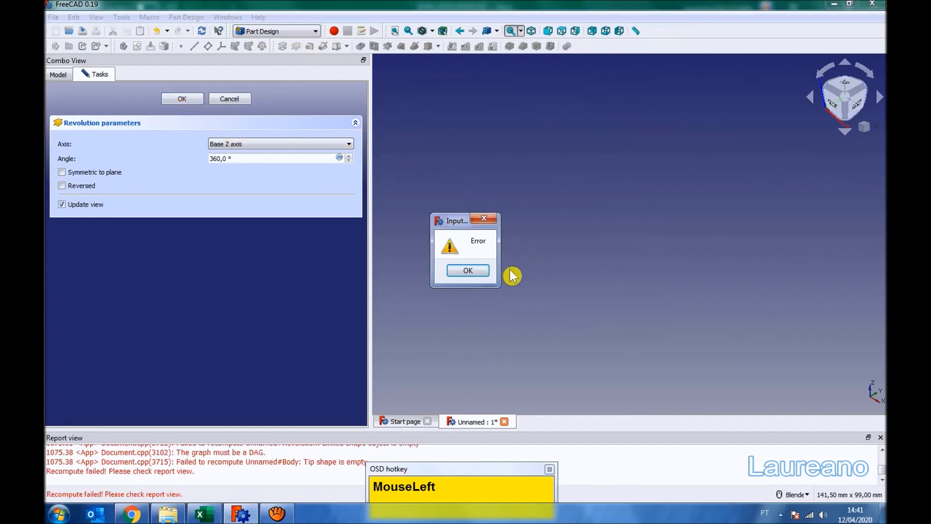
pyautogui.click(472, 270)
pyautogui.click(239, 100)
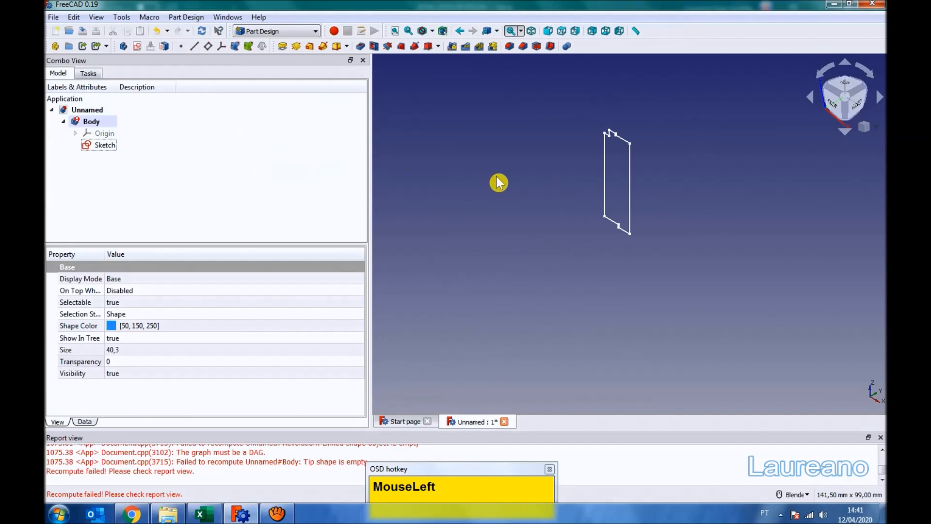
# Step: Revolve the closed profile 360° about the vertical sketch axis
pyautogui.click(633, 168)
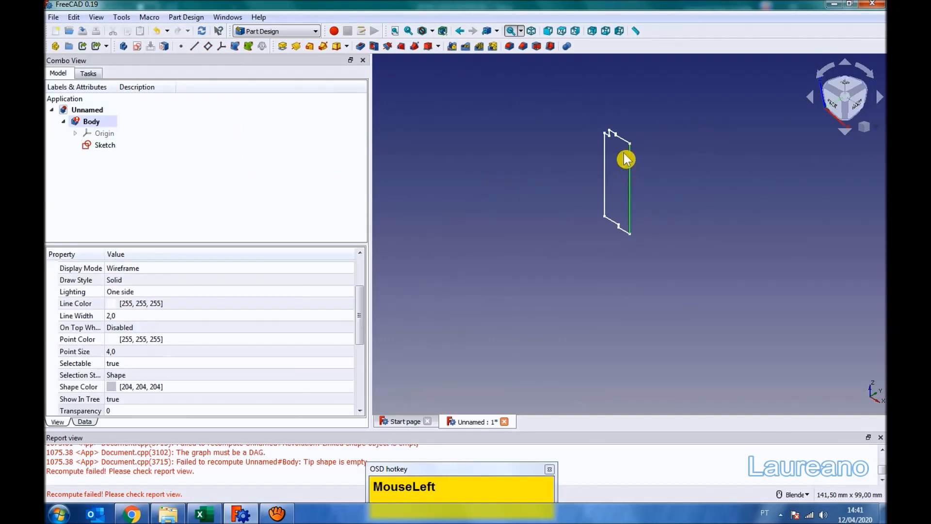
pyautogui.click(294, 49)
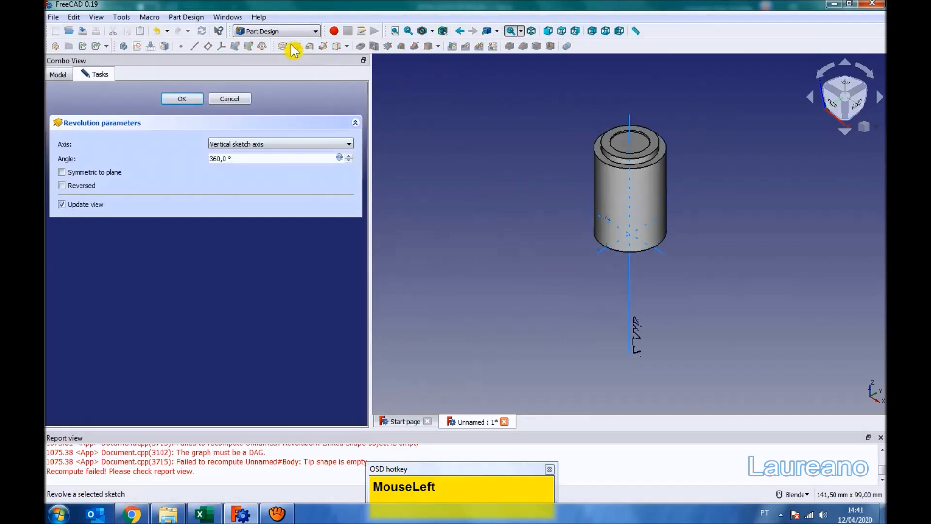
pyautogui.click(183, 98)
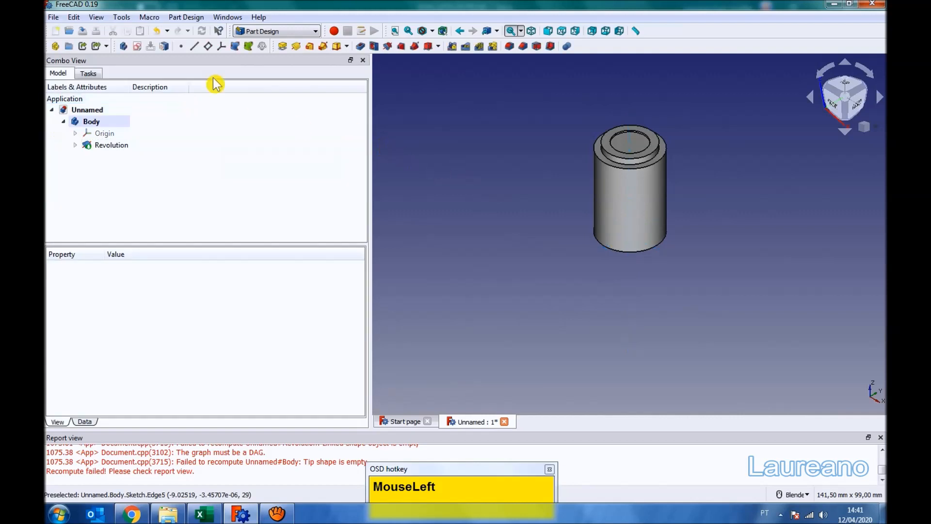
# Step: Start saving the document and copy the code DWG000125 for CRUZETA TORNEIRA from the Excel parts list
pyautogui.click(82, 31)
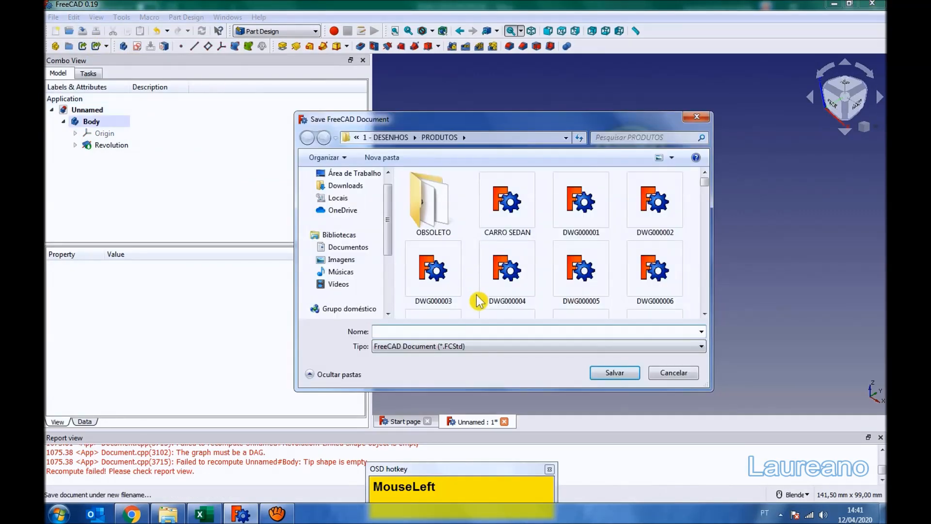
pyautogui.click(203, 514)
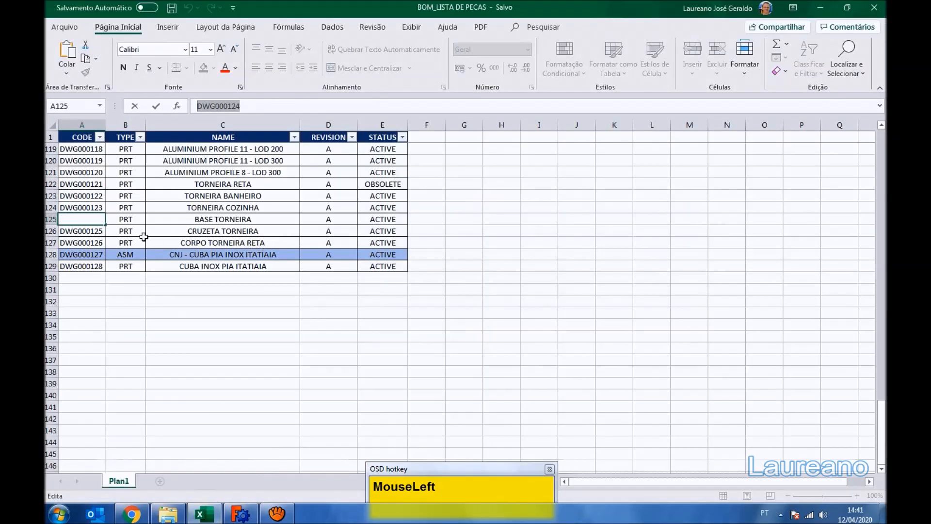
pyautogui.click(82, 231)
pyautogui.moveTo(261, 107); pyautogui.dragTo(164, 109)
pyautogui.hotkey('ctrl', 'c')
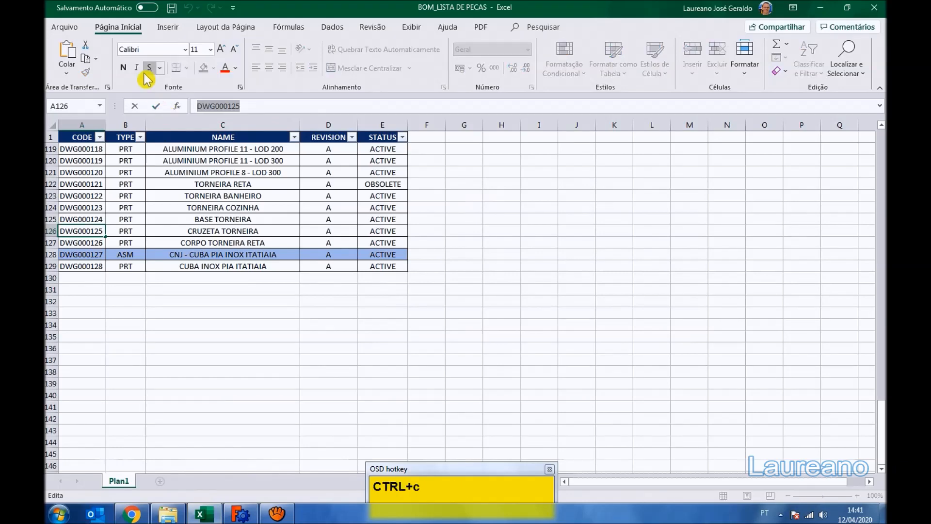
# Step: Switch back to FreeCAD and save the document as DWG000125 in the PRODUTOS folder
pyautogui.click(241, 513)
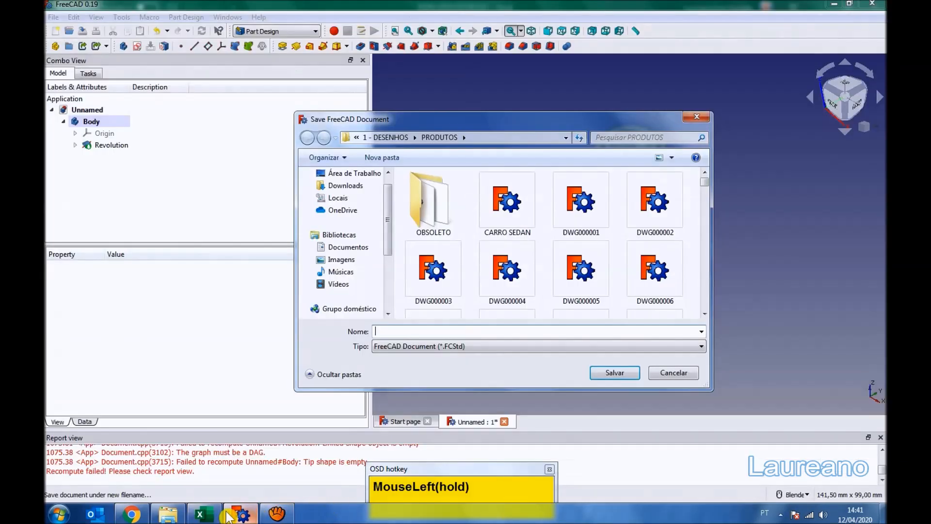
pyautogui.click(378, 331)
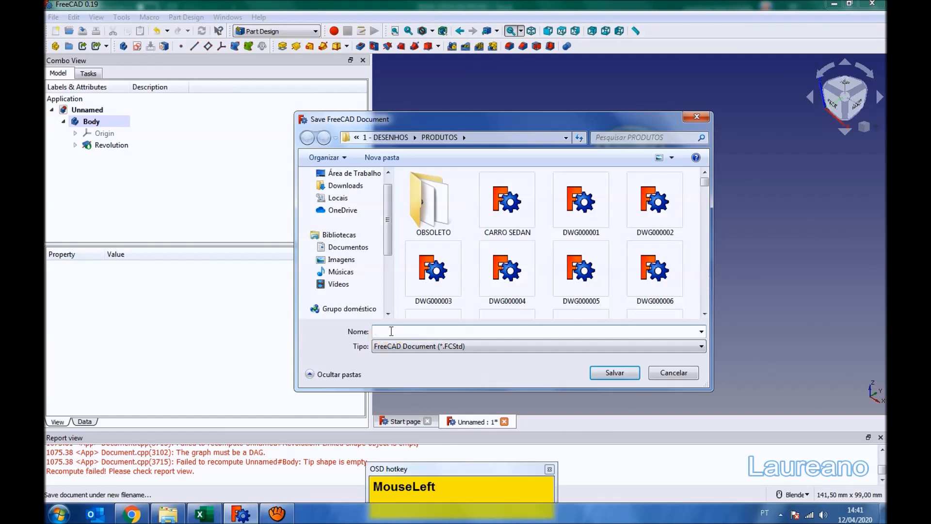
pyautogui.hotkey('ctrl', 'v')
pyautogui.click(615, 372)
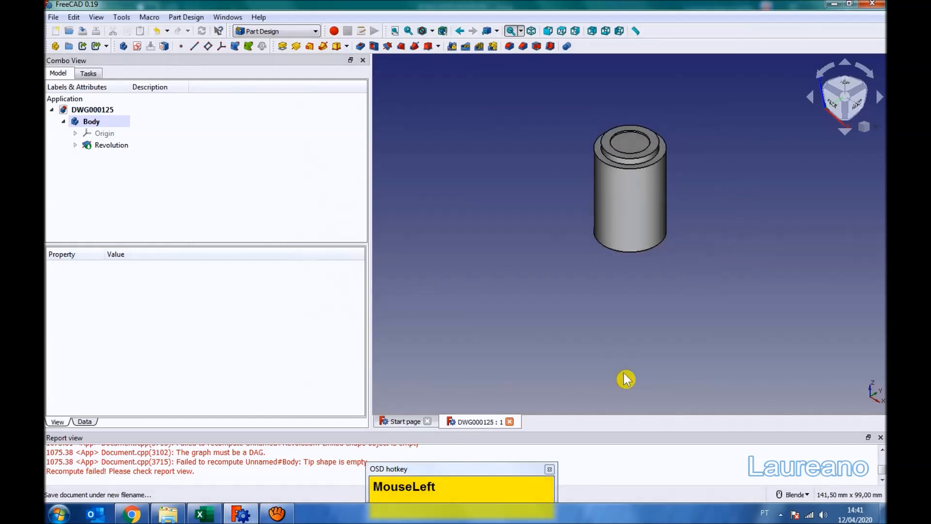
pyautogui.click(523, 273)
pyautogui.click(533, 273)
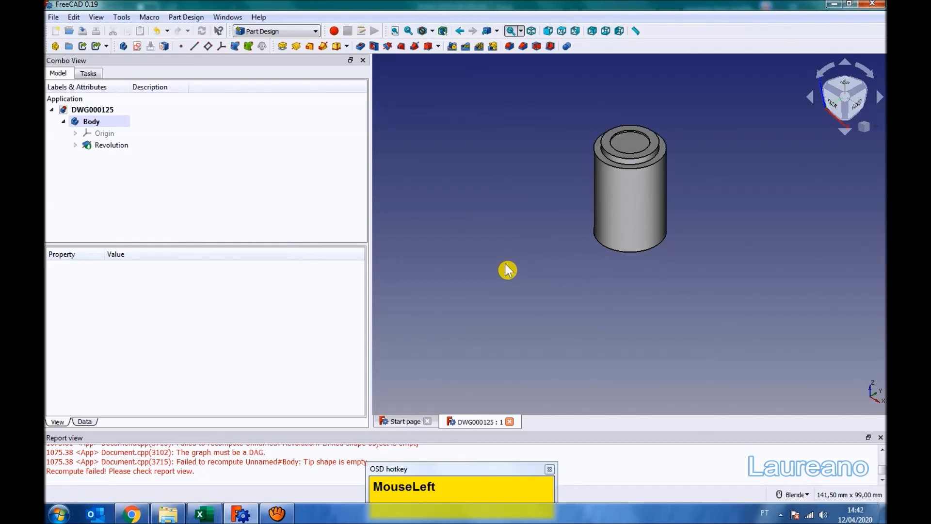
pyautogui.moveTo(647, 273); pyautogui.dragTo(650, 237, button='middle')
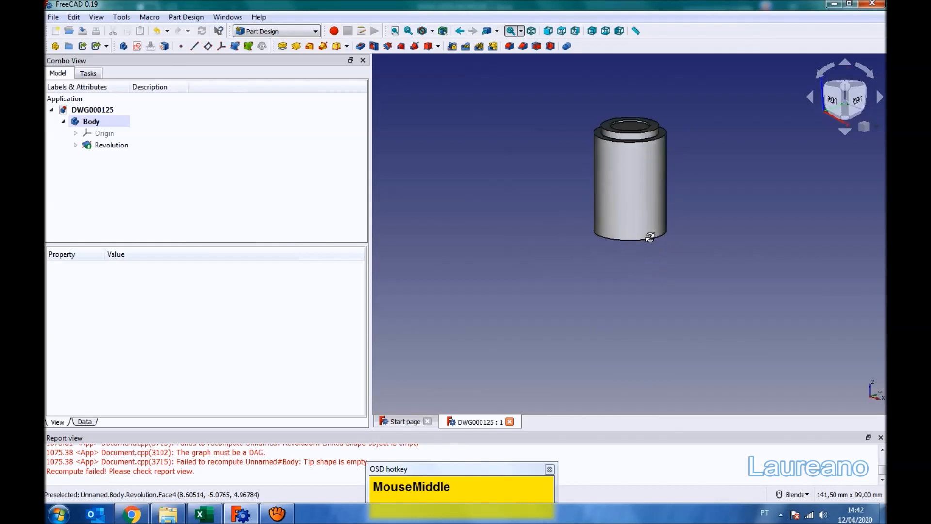
pyautogui.click(531, 30)
pyautogui.click(396, 31)
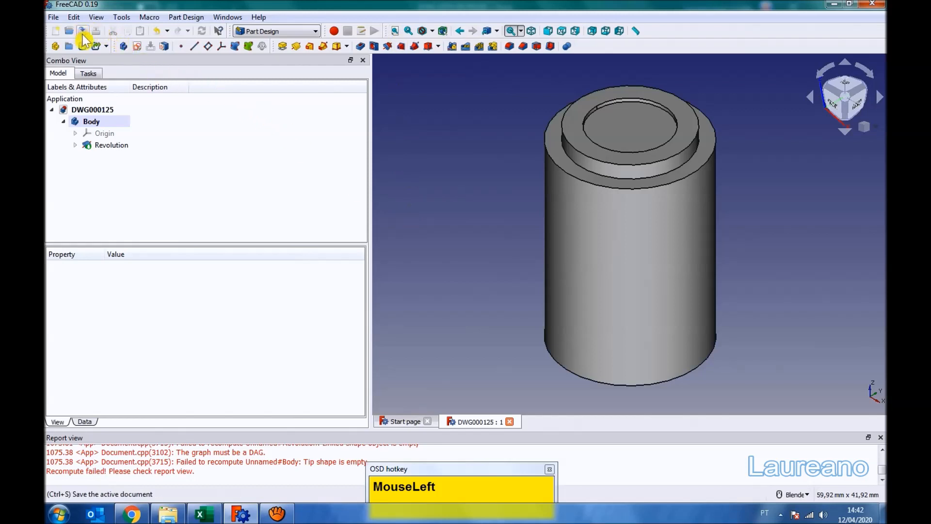
# Step: Create a new sketch on the YZ plane of the revolved body
pyautogui.click(137, 46)
pyautogui.scroll(-5, 537, 266)
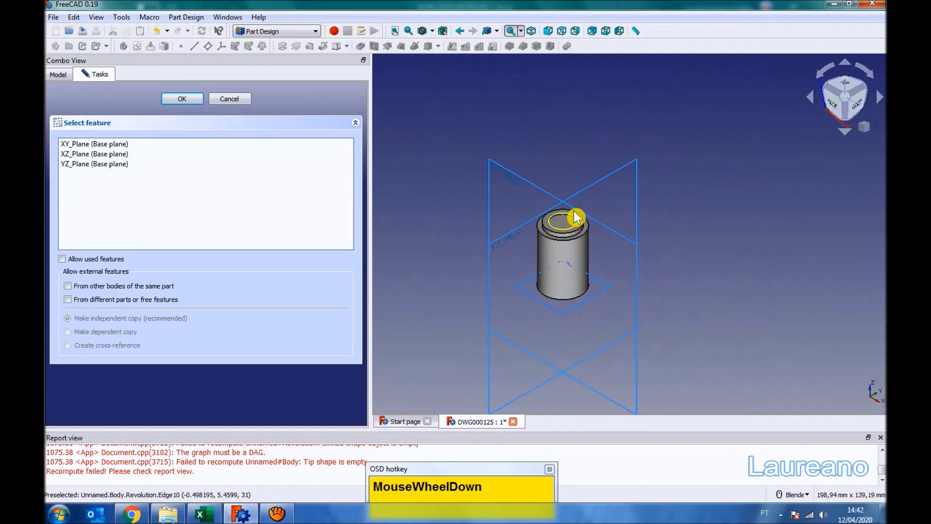
pyautogui.click(591, 194)
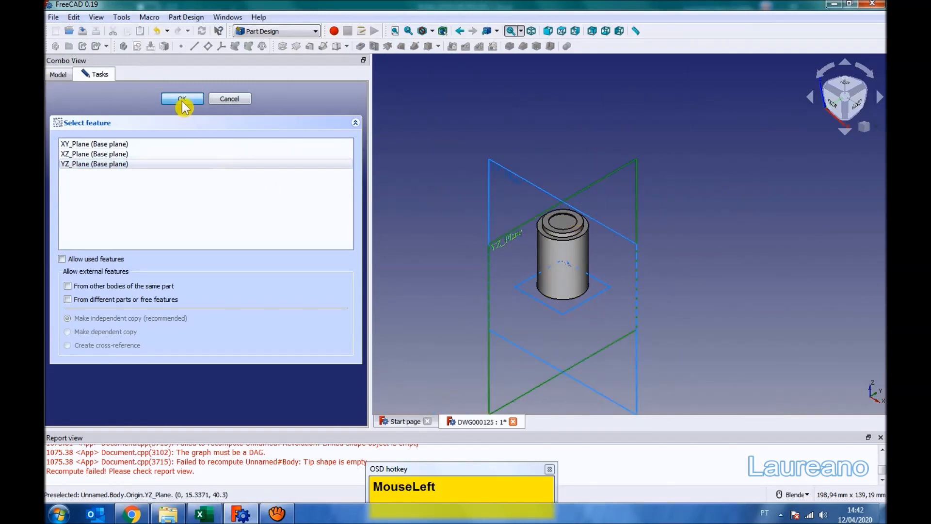
pyautogui.click(182, 100)
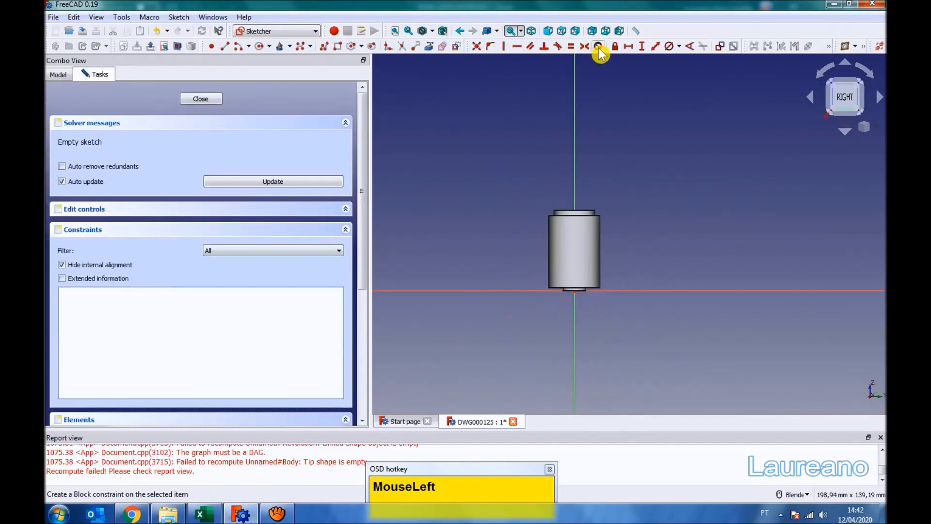
pyautogui.click(262, 49)
pyautogui.scroll(2, 575, 243)
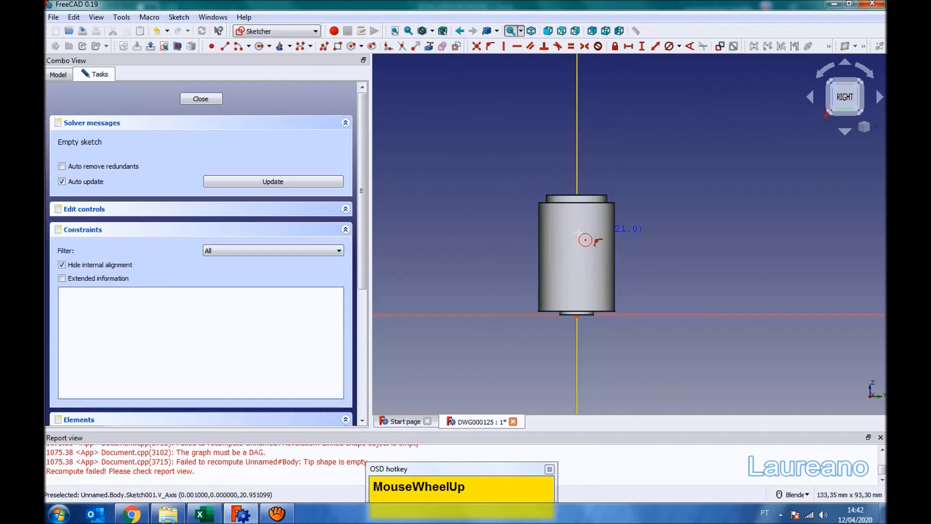
pyautogui.click(579, 232)
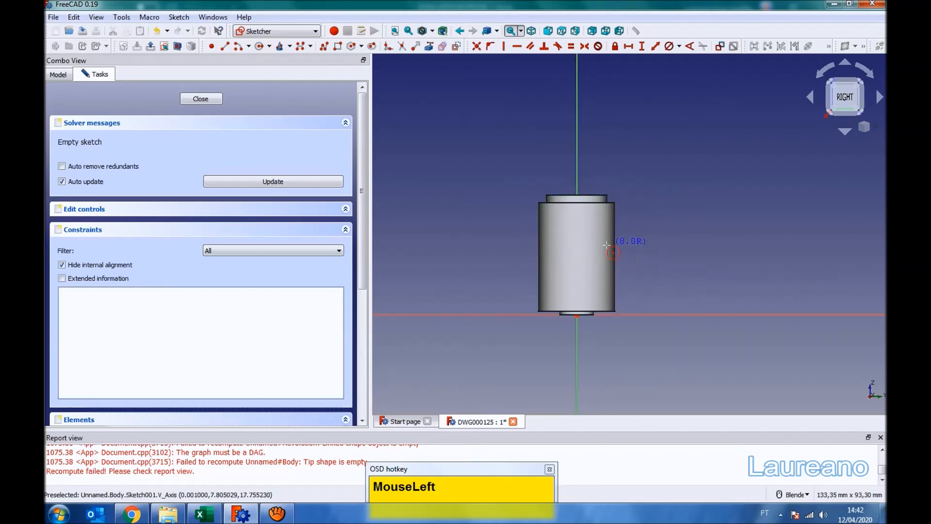
pyautogui.press('Escape')
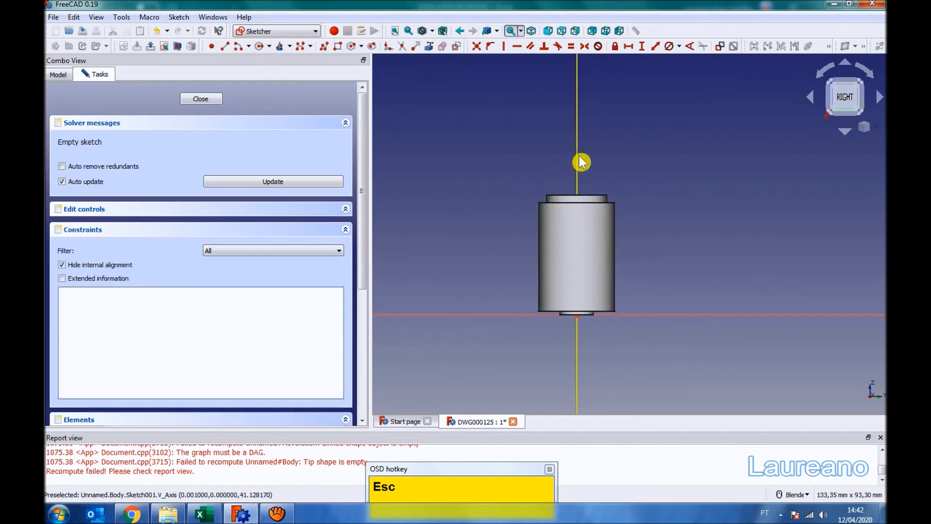
# Step: Sketch a circle of about 8.9 mm radius centred on the vertical axis and move it down onto the middle of the body
pyautogui.click(577, 157)
pyautogui.click(257, 46)
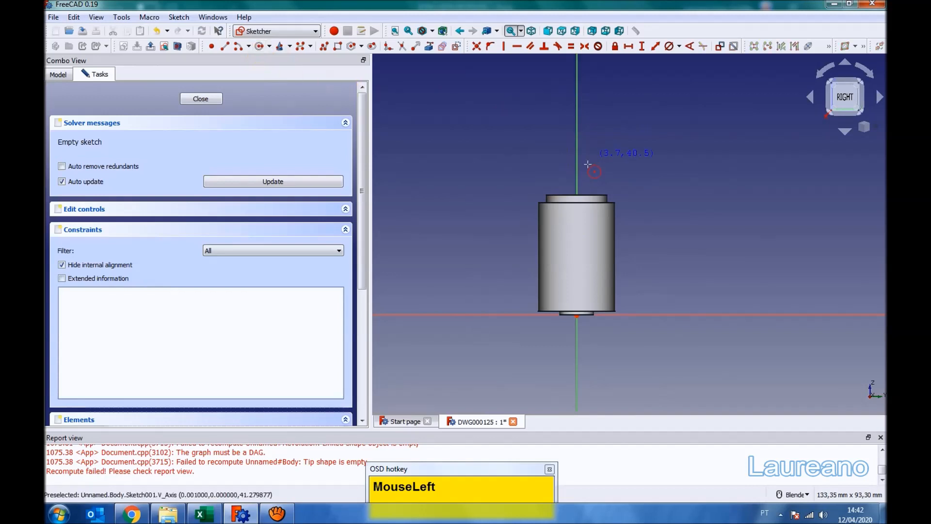
pyautogui.click(577, 175)
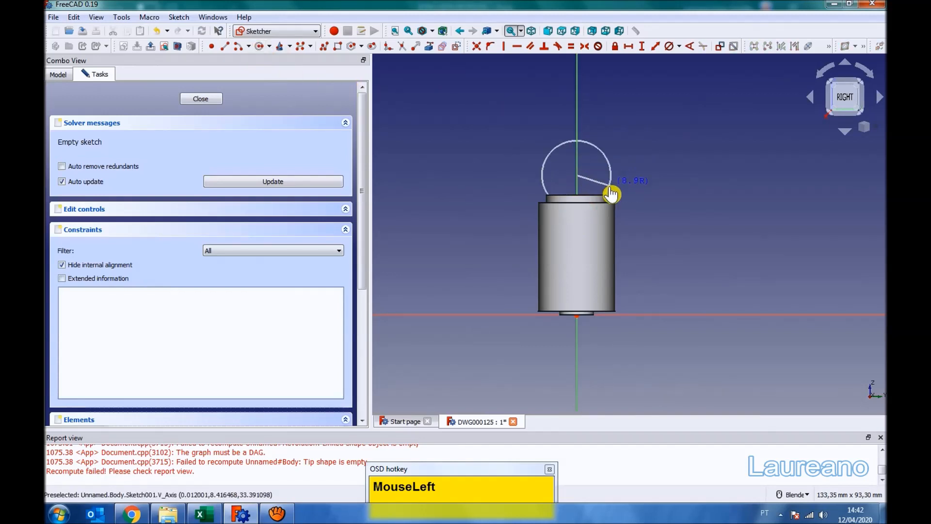
pyautogui.click(609, 184)
pyautogui.press('Escape')
pyautogui.click(579, 180)
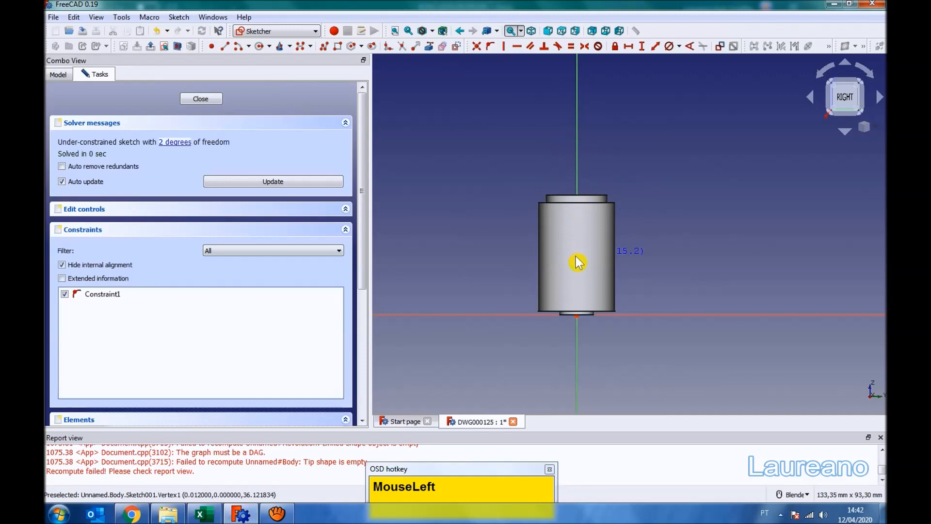
# Step: Show the body in section view and try to reference its outer edge as external geometry
pyautogui.click(178, 46)
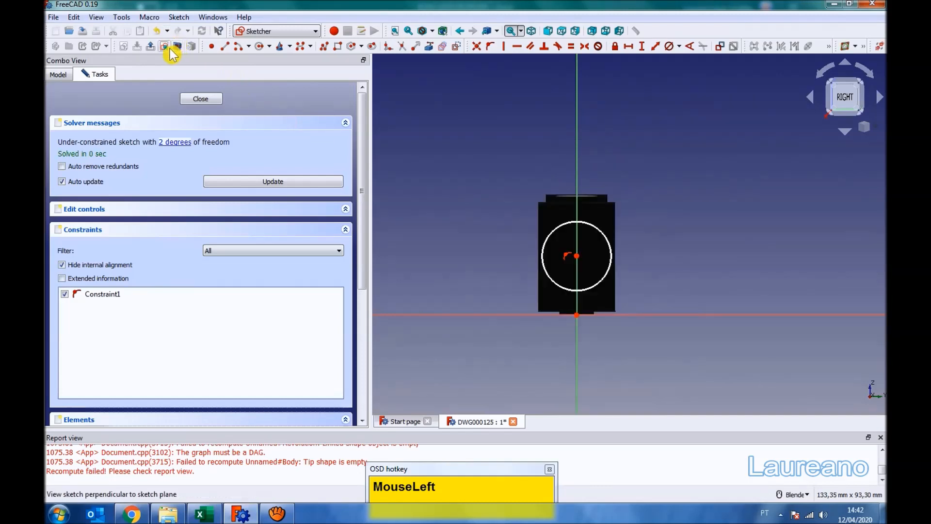
pyautogui.scroll(3, 584, 233)
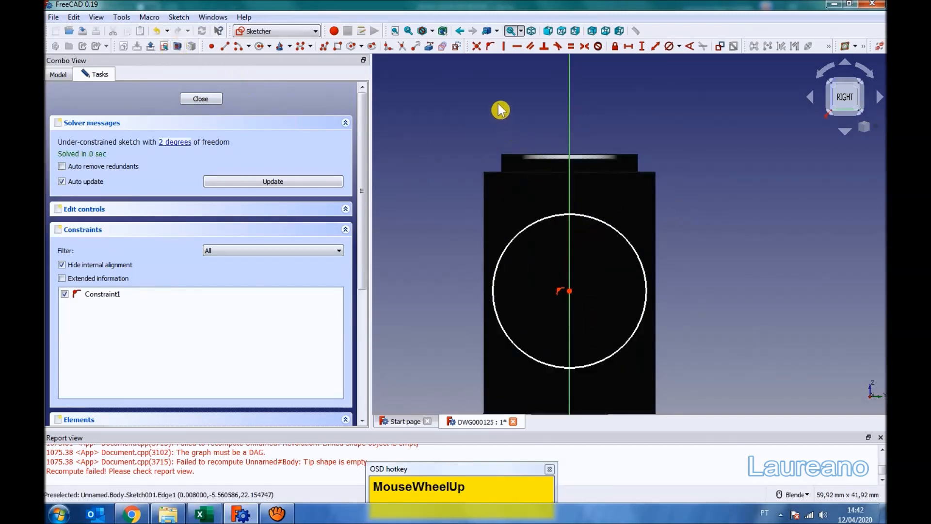
pyautogui.click(429, 47)
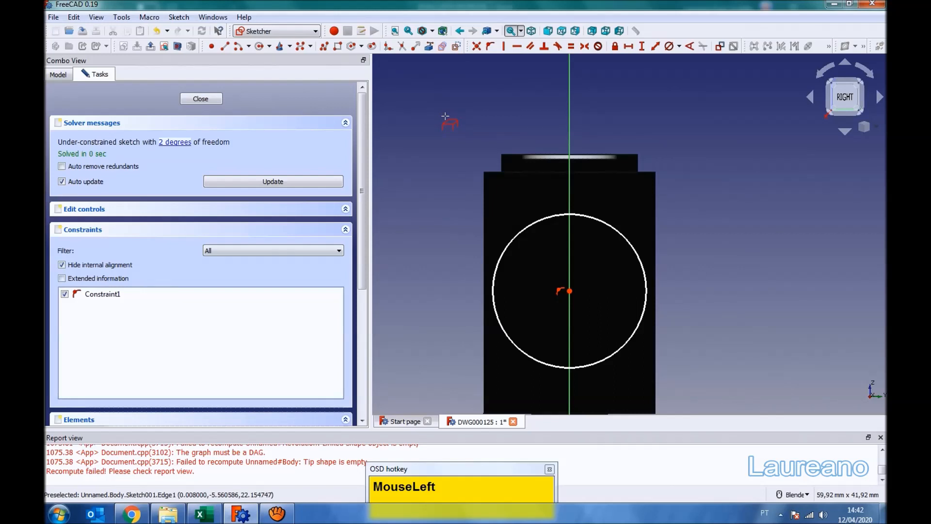
pyautogui.click(655, 177)
pyautogui.press('Escape')
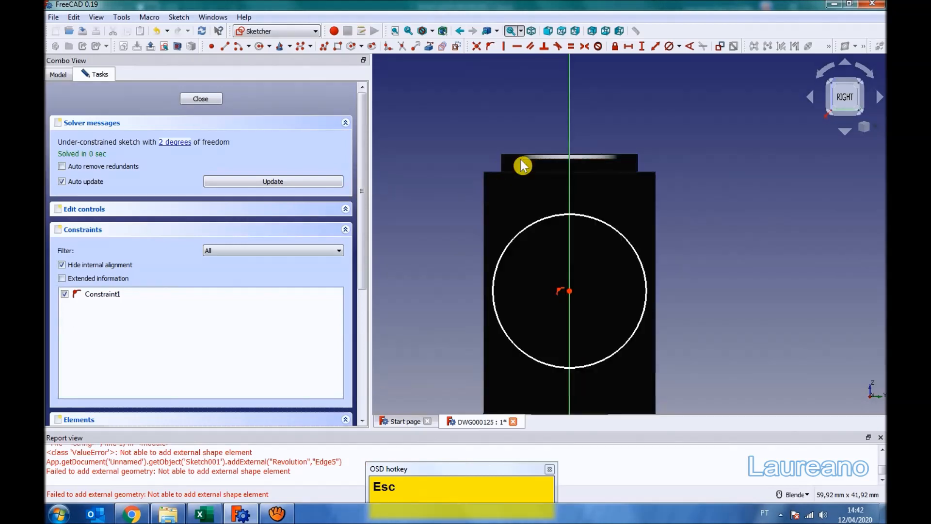
# Step: Leave the circle sketch and reopen it for editing
pyautogui.scroll(-2, 491, 202)
pyautogui.moveTo(490, 202); pyautogui.dragTo(545, 247, button='middle')
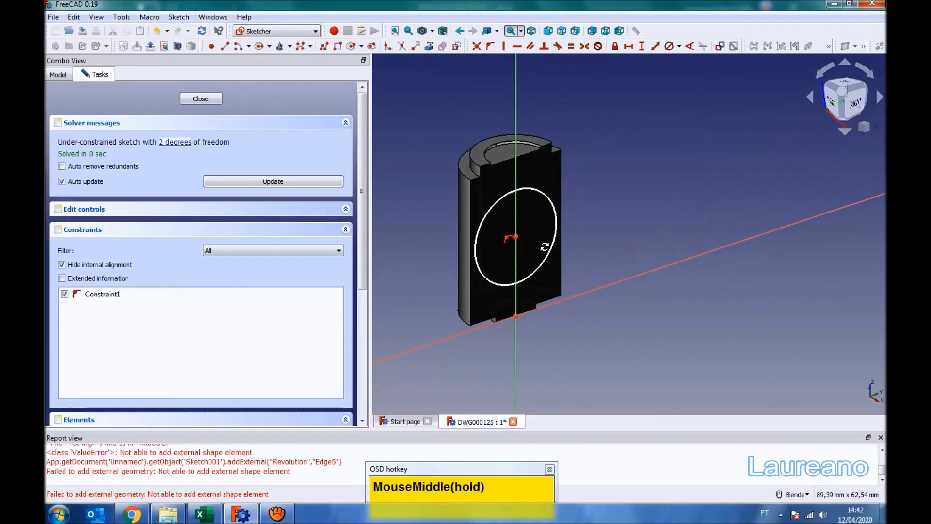
pyautogui.press('Escape')
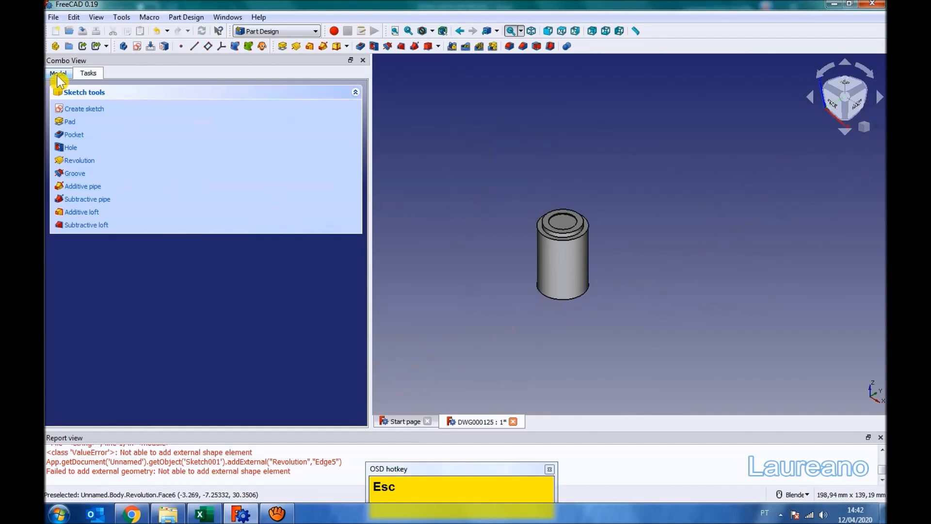
pyautogui.click(59, 73)
pyautogui.doubleClick(100, 156)
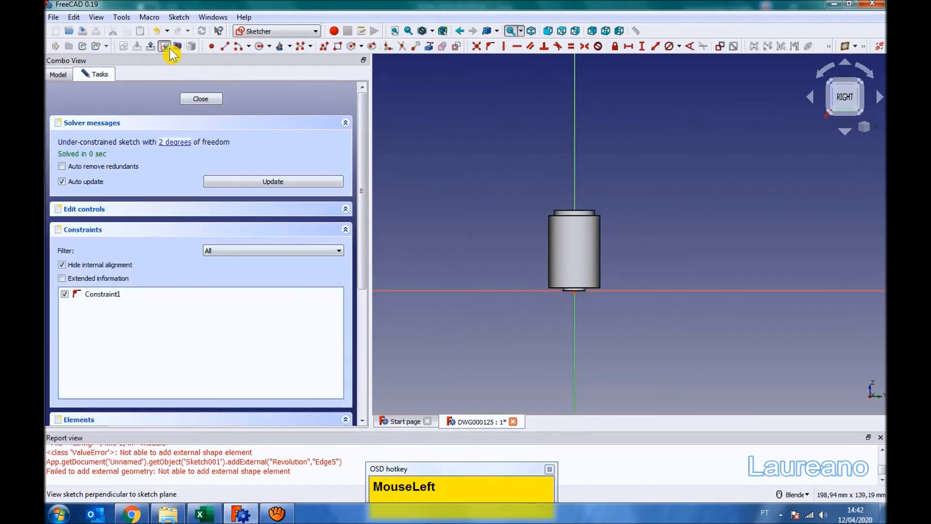
# Step: Switch the sketch to section view and add the circular edge of the body's top recess as external geometry
pyautogui.moveTo(468, 194); pyautogui.dragTo(561, 230, button='middle')
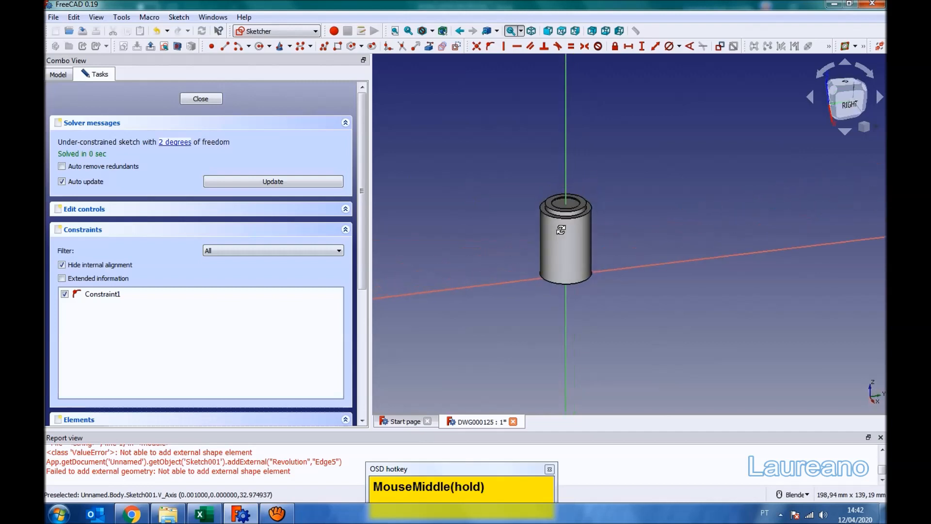
pyautogui.click(178, 47)
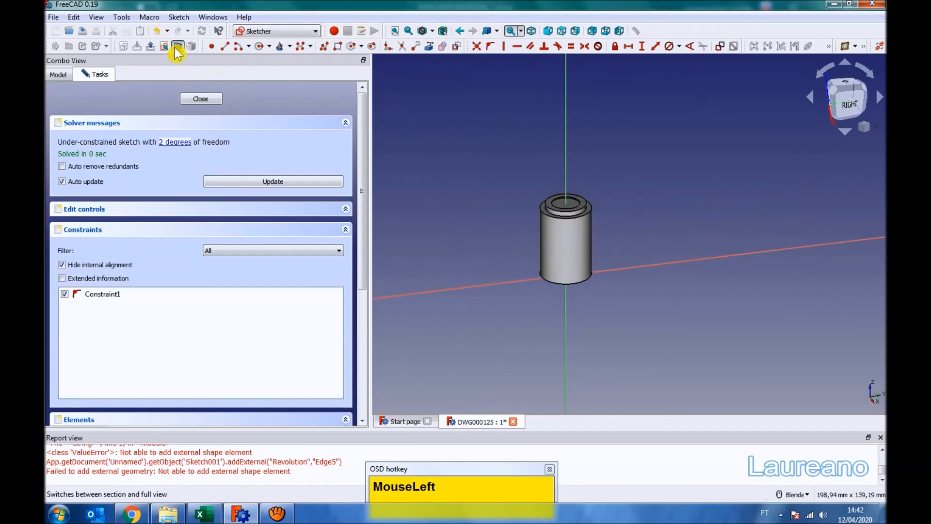
pyautogui.scroll(3, 558, 226)
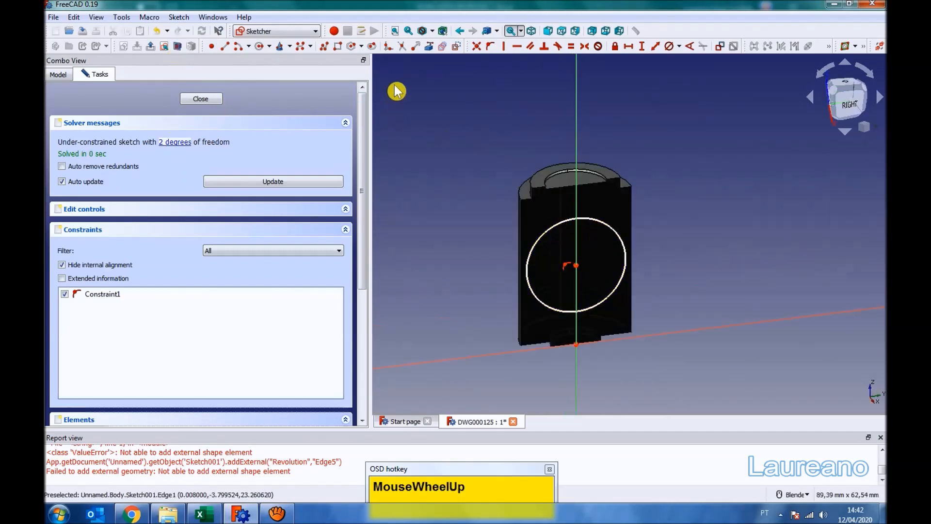
pyautogui.click(442, 47)
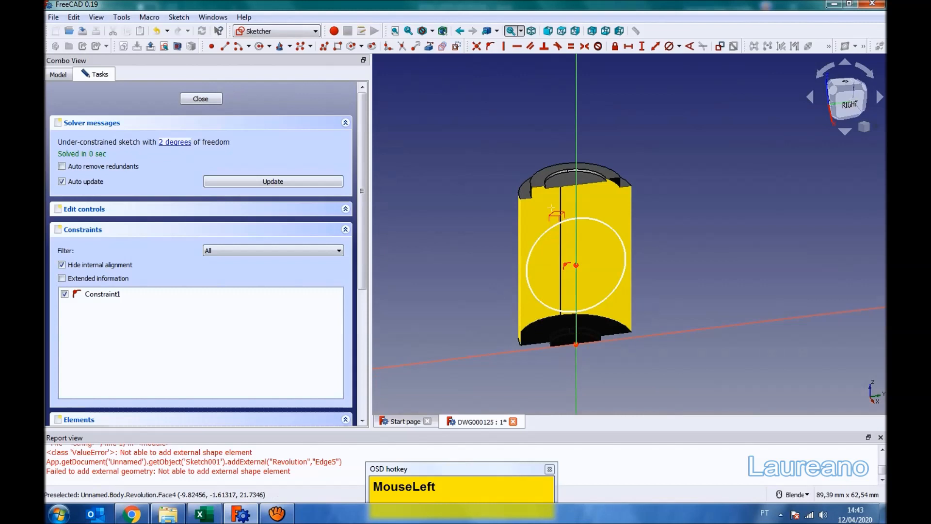
pyautogui.scroll(2, 552, 179)
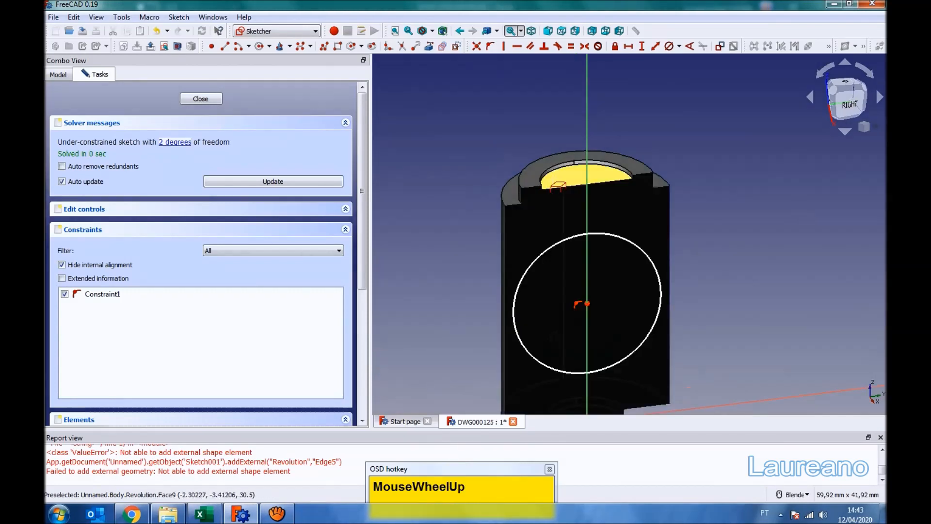
pyautogui.click(650, 194)
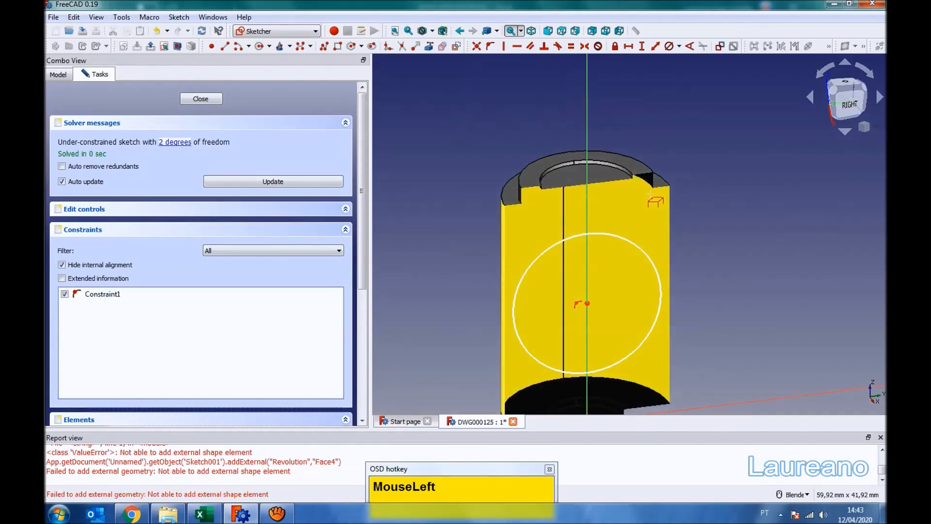
pyautogui.click(575, 160)
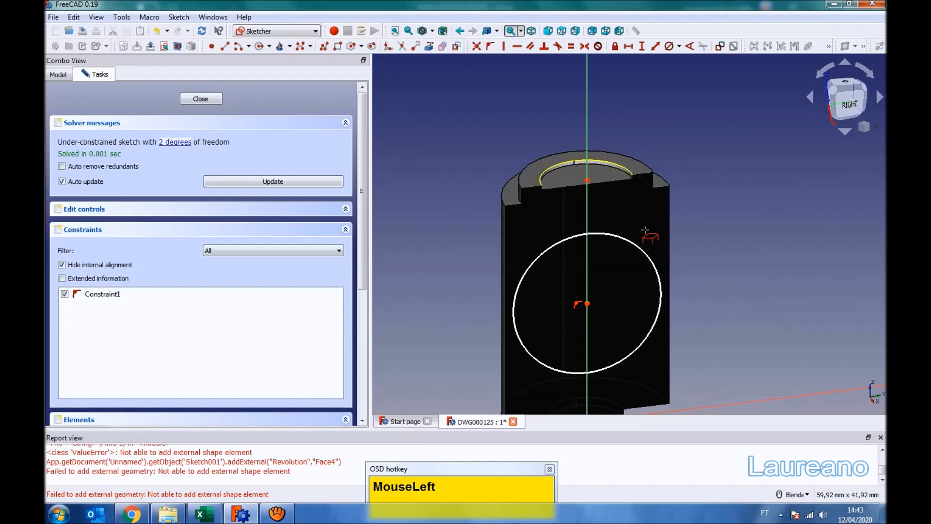
pyautogui.press('Escape')
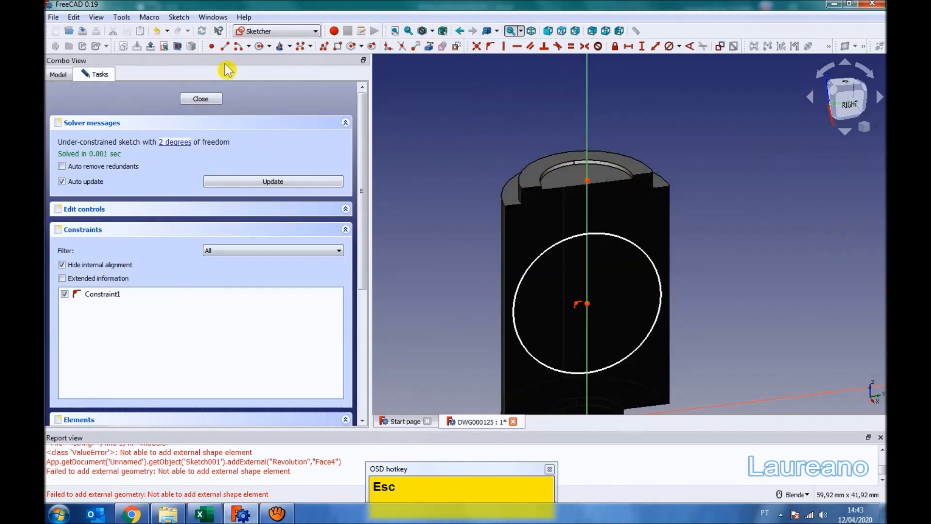
# Step: Constrain the vertical distance between the circle's centre and the referenced top edge's centre point to 10 mm
pyautogui.click(589, 305)
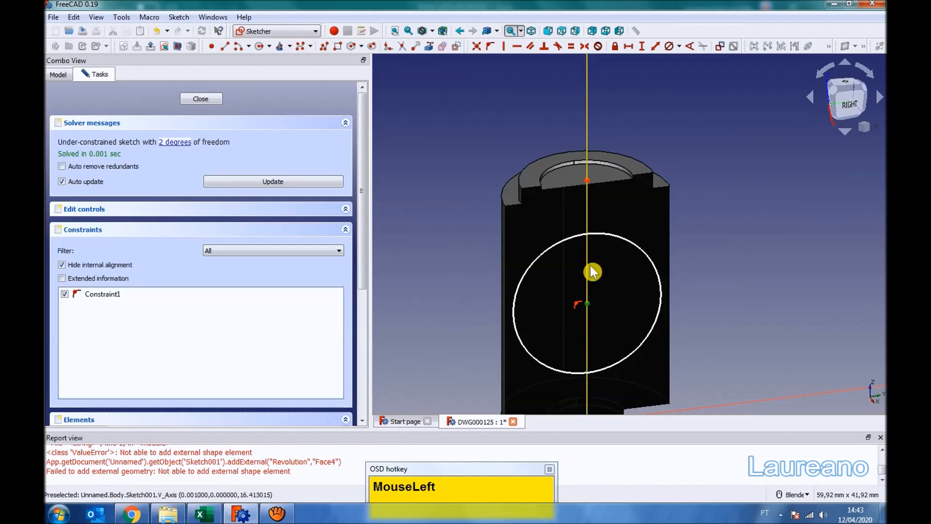
pyautogui.keyDown('ctrl'); pyautogui.click(589, 182); pyautogui.keyUp('ctrl')
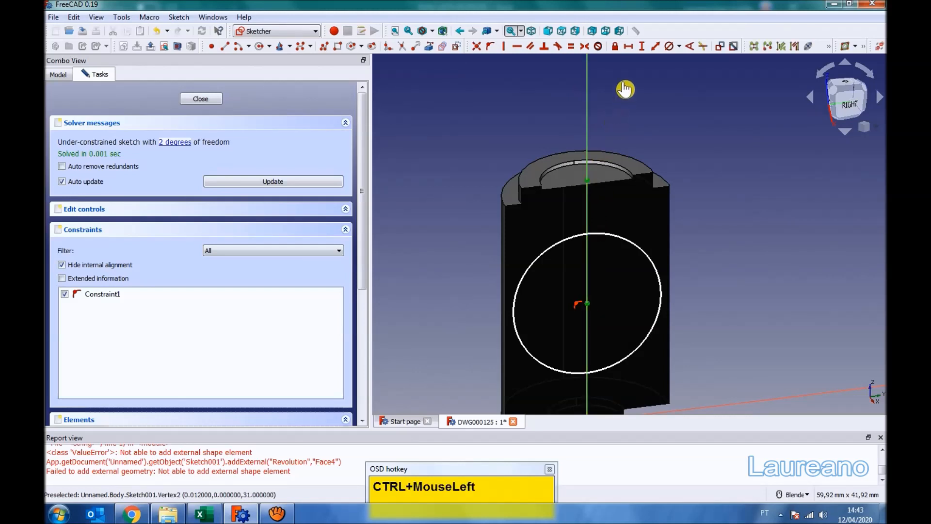
pyautogui.click(642, 47)
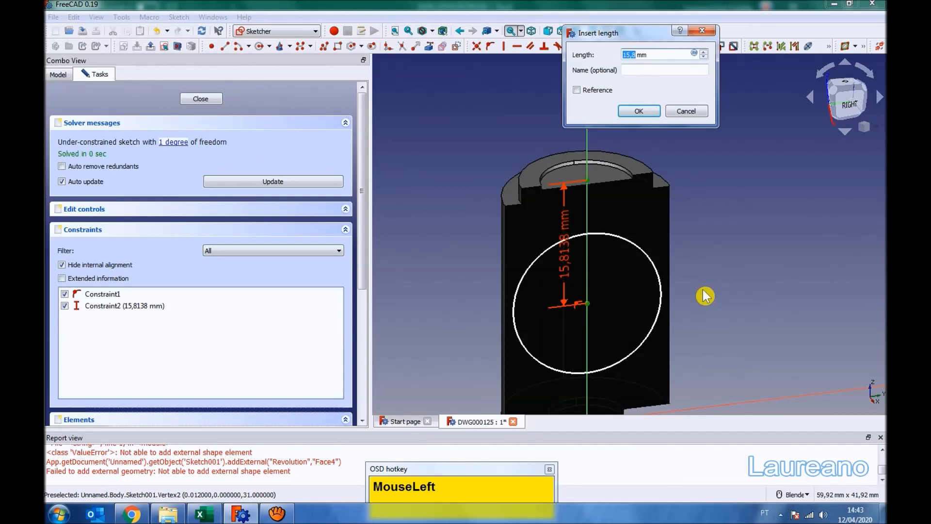
pyautogui.write('10')
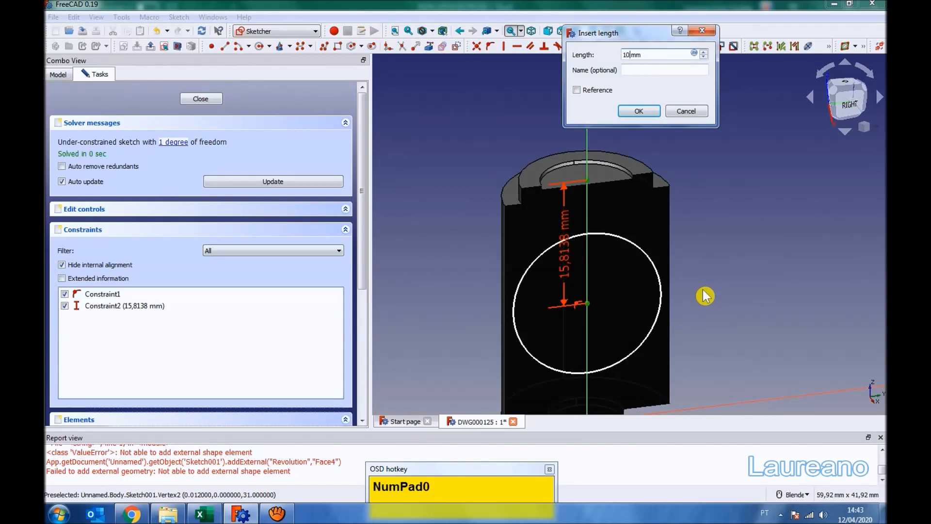
pyautogui.press('Return')
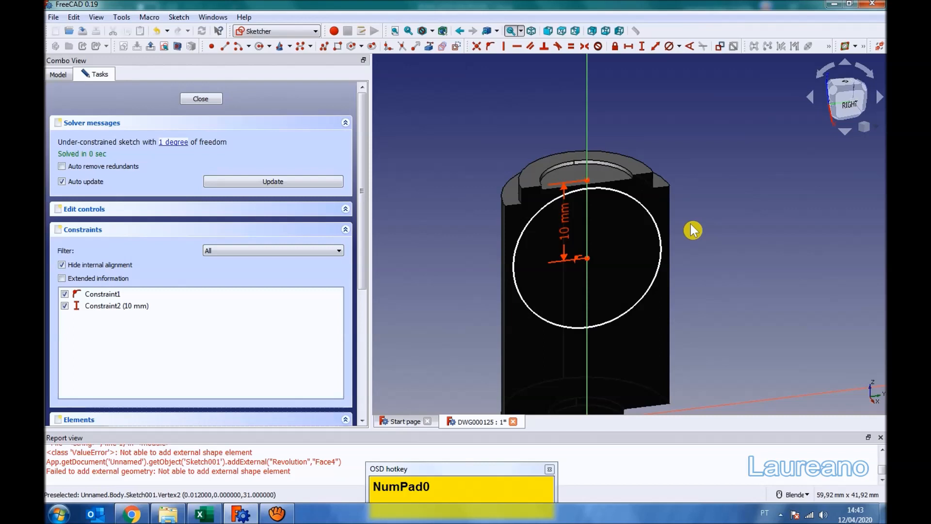
# Step: Set the circle's diameter to 12 mm and close the sketch
pyautogui.click(655, 224)
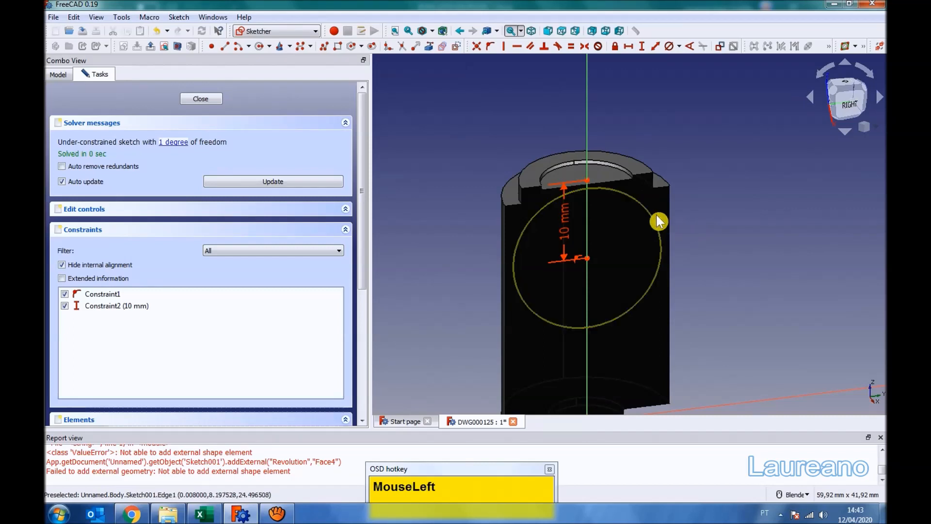
pyautogui.click(670, 46)
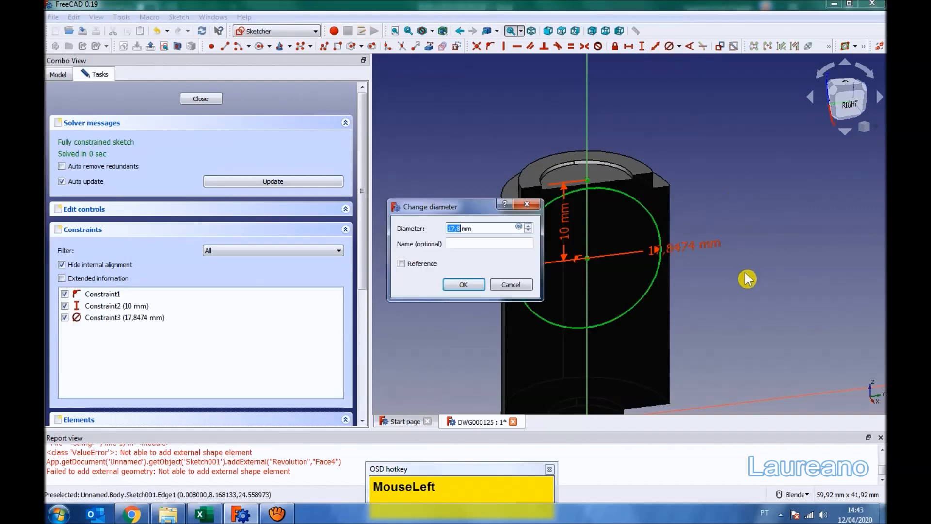
pyautogui.write('12')
pyautogui.press('Return')
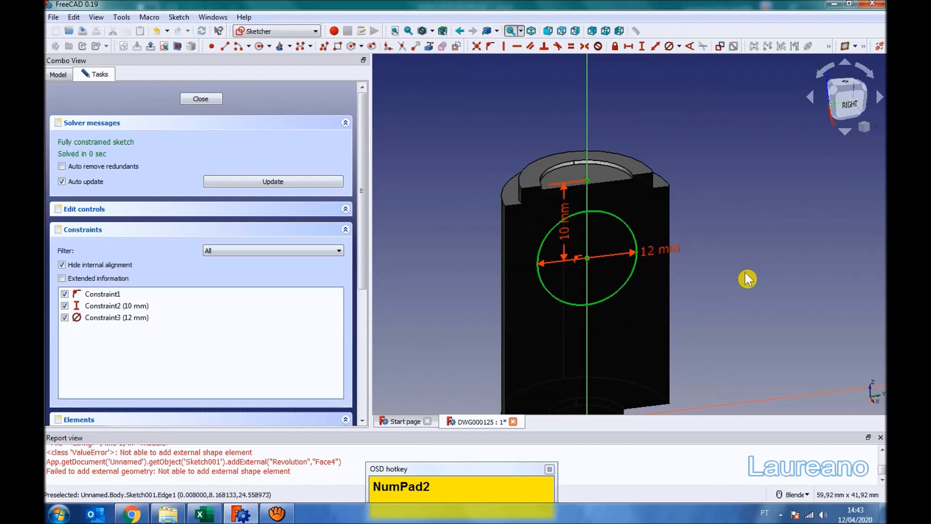
pyautogui.click(200, 99)
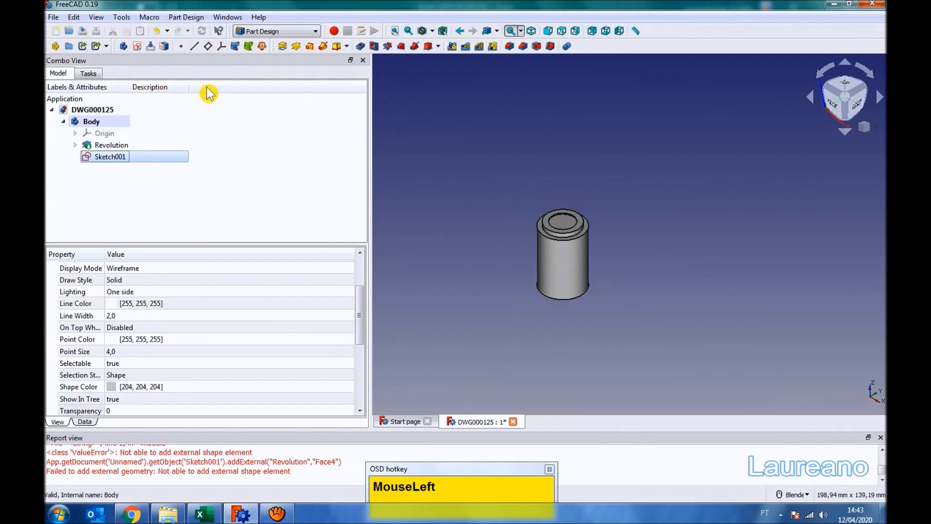
# Step: Pad the circle sketch to a length of 32 mm and save the document
pyautogui.click(283, 47)
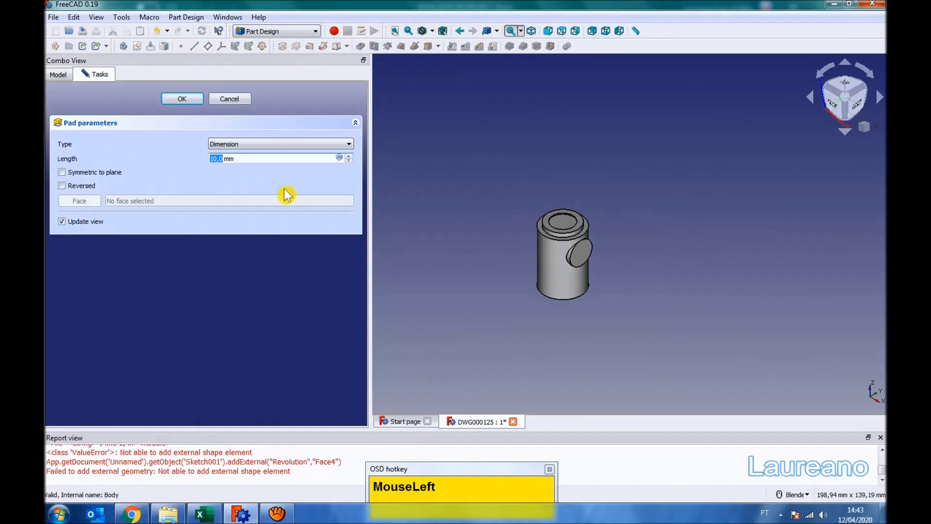
pyautogui.write('32')
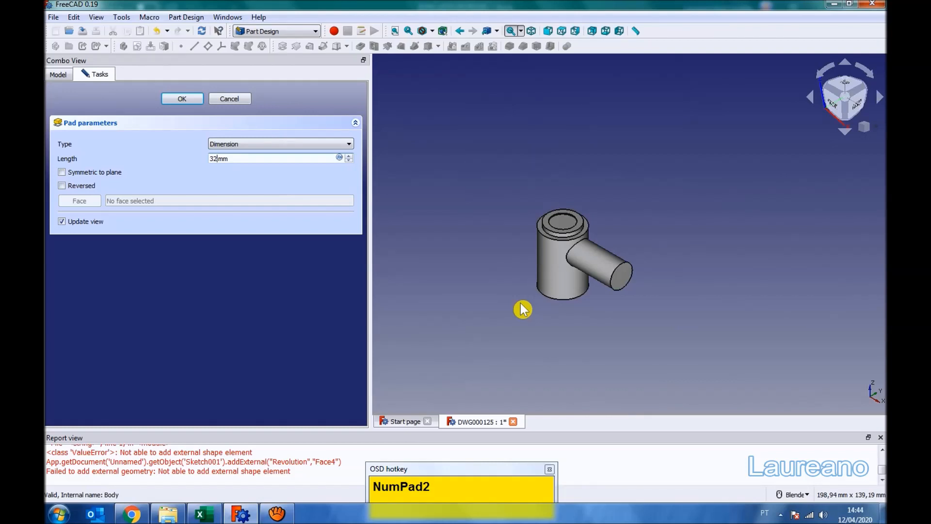
pyautogui.click(183, 100)
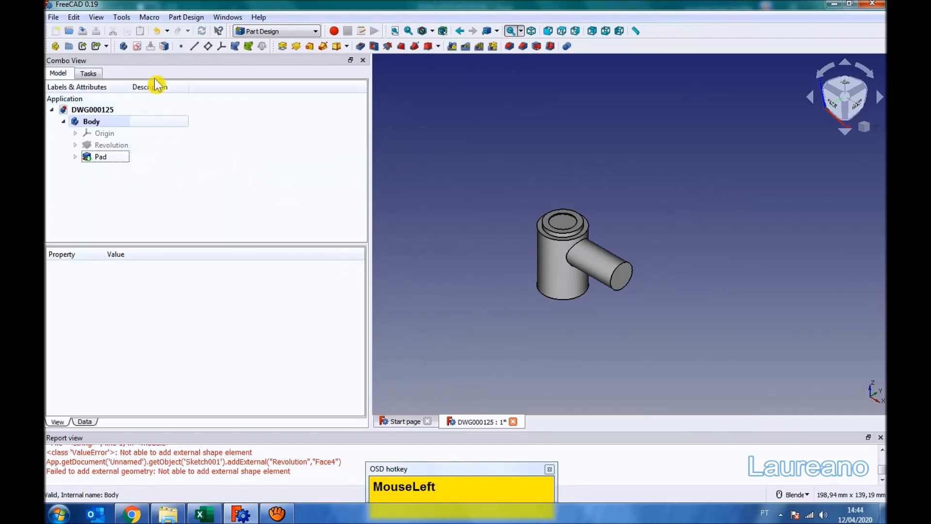
pyautogui.click(83, 31)
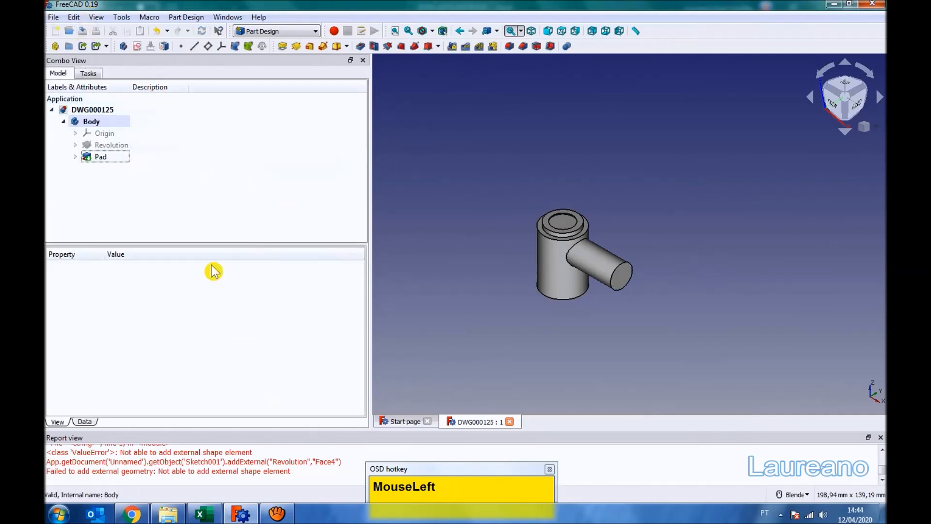
# Step: Create a polar pattern of the padded arm about the Base Z axis with 4 occurrences over 360°
pyautogui.moveTo(98, 158); pyautogui.dragTo(403, 211)
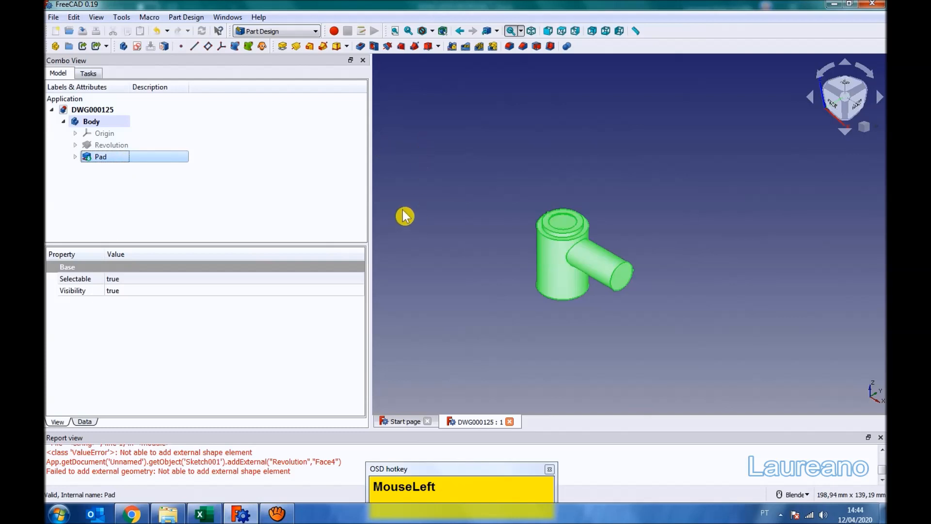
pyautogui.click(480, 47)
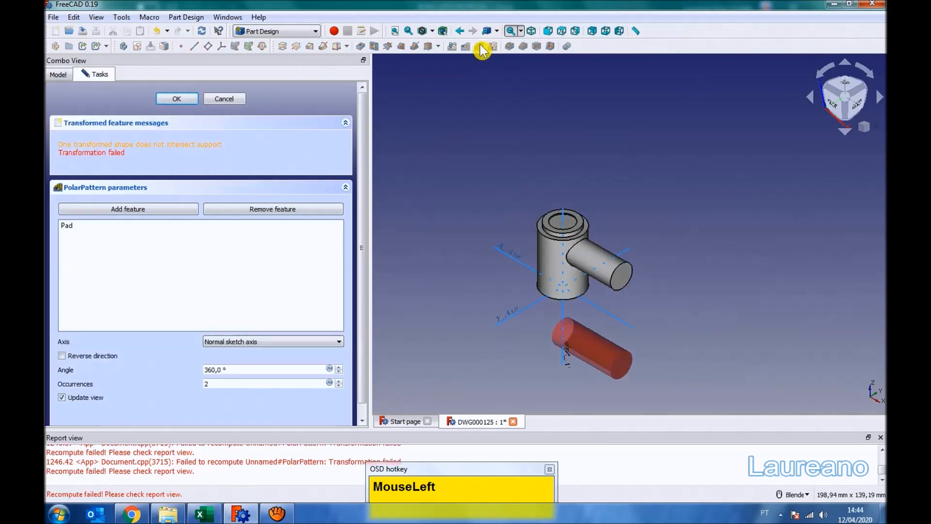
pyautogui.click(566, 215)
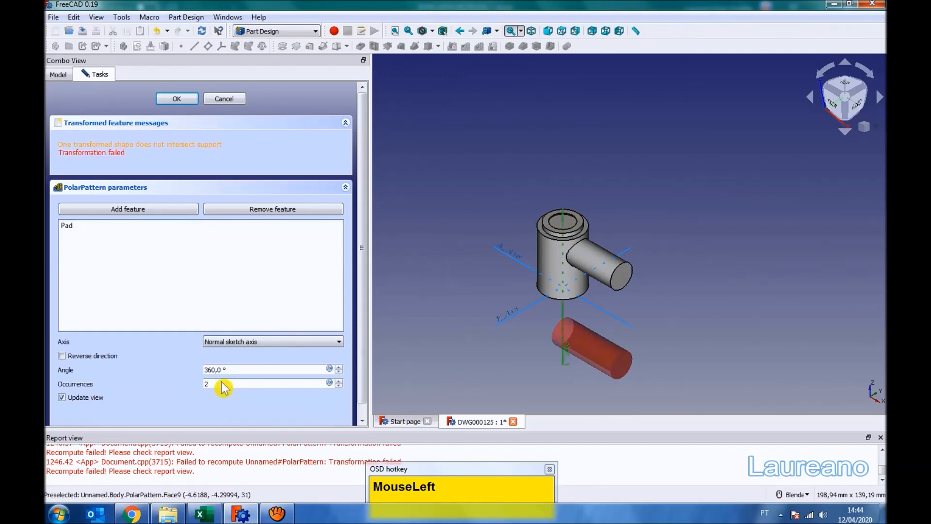
pyautogui.write('4')
pyautogui.press('Tab')
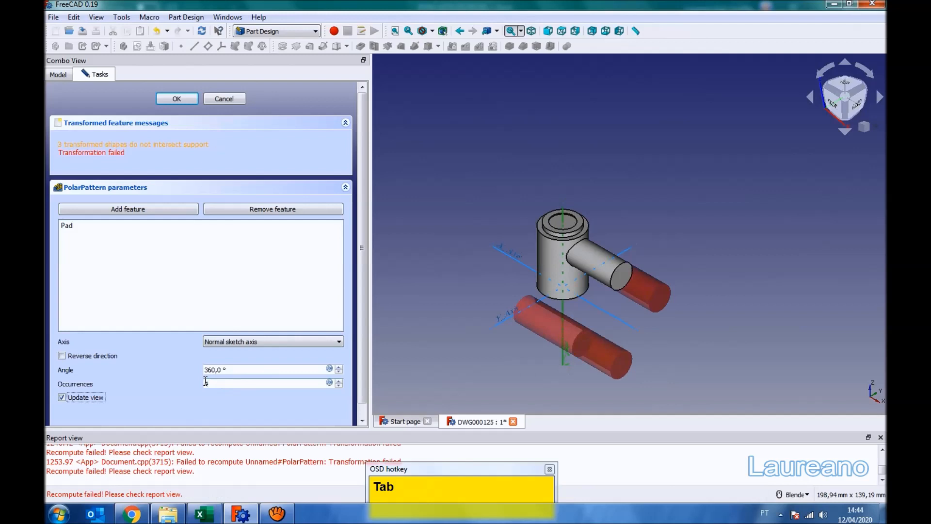
pyautogui.click(332, 342)
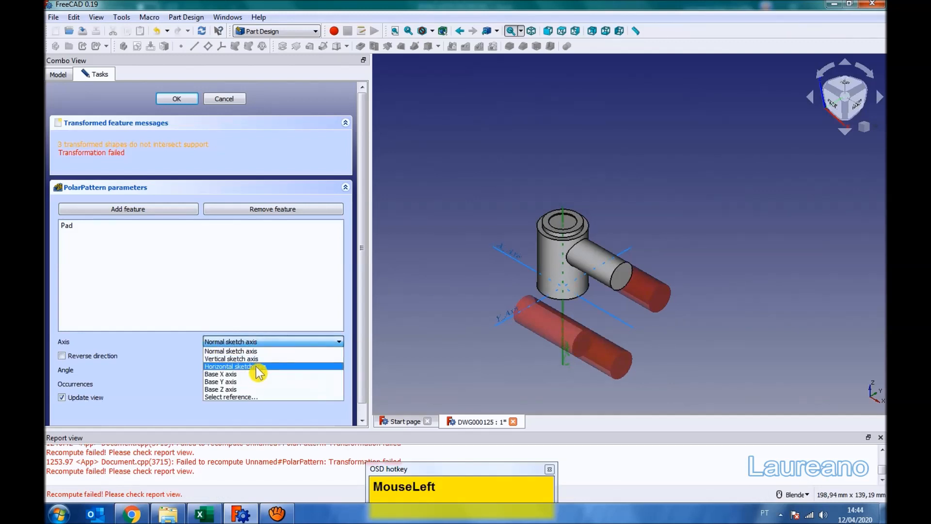
pyautogui.click(237, 394)
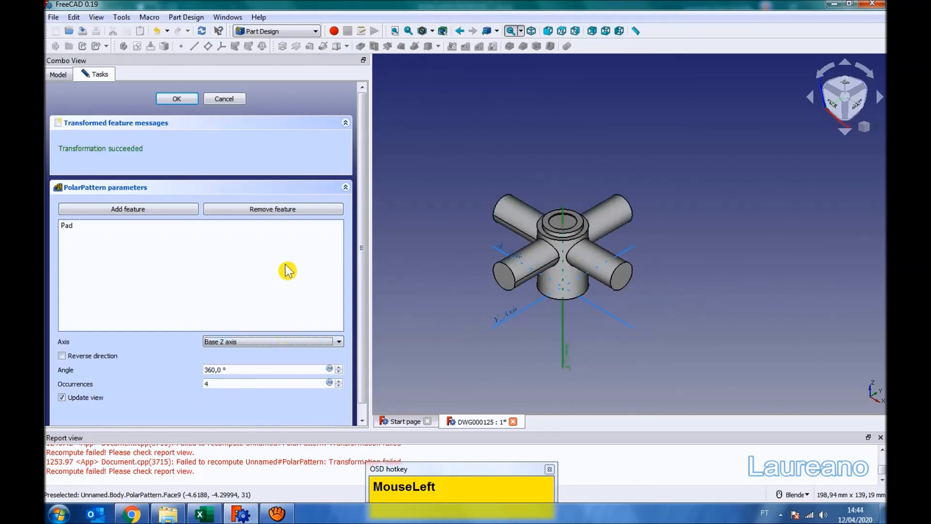
pyautogui.click(190, 99)
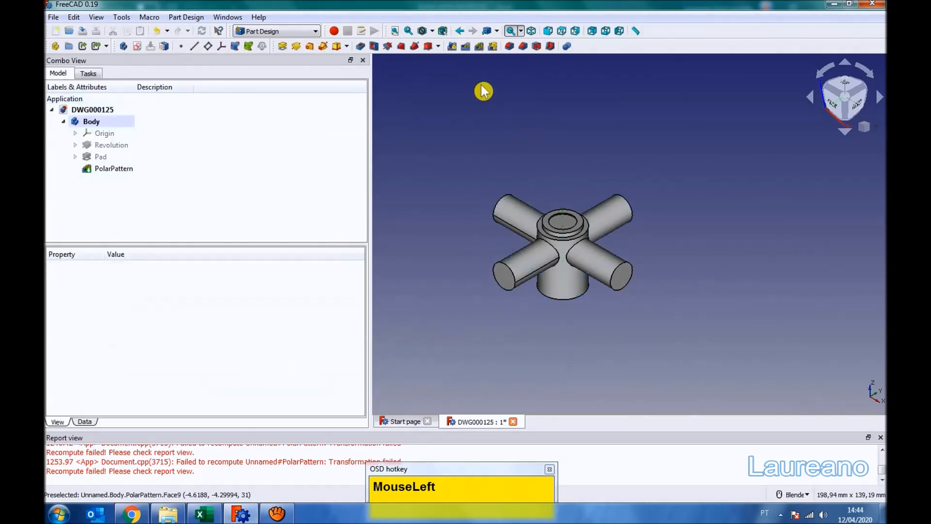
pyautogui.click(395, 31)
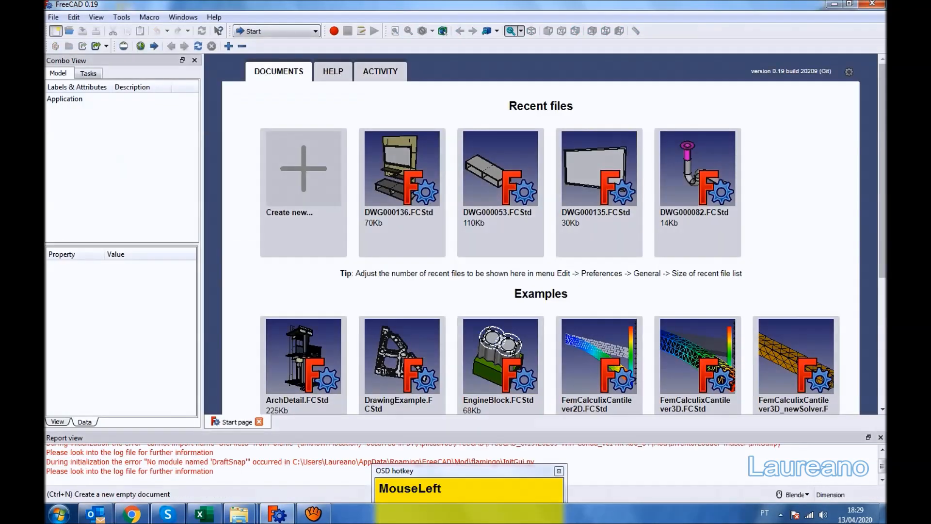
# Step: Create a new document and save it as DWG000137 in the PRODUTOS folder
pyautogui.click(306, 197)
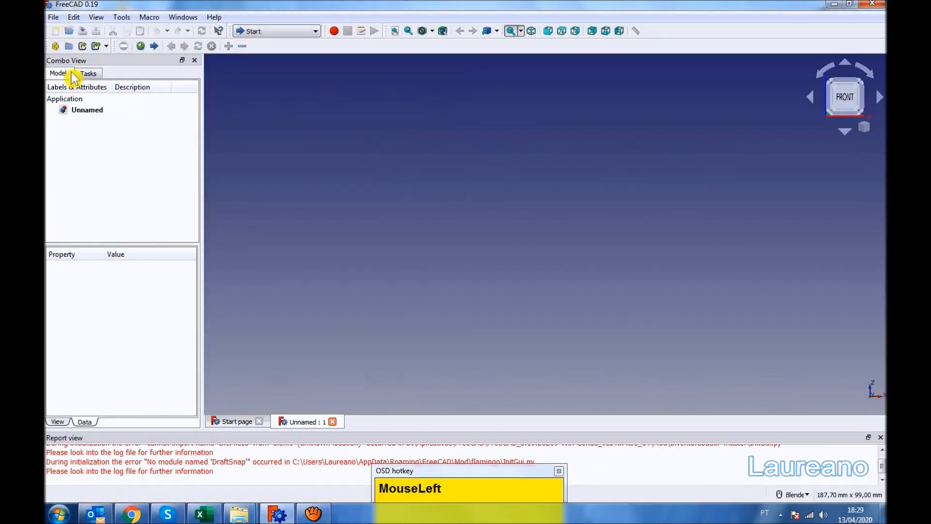
pyautogui.click(83, 32)
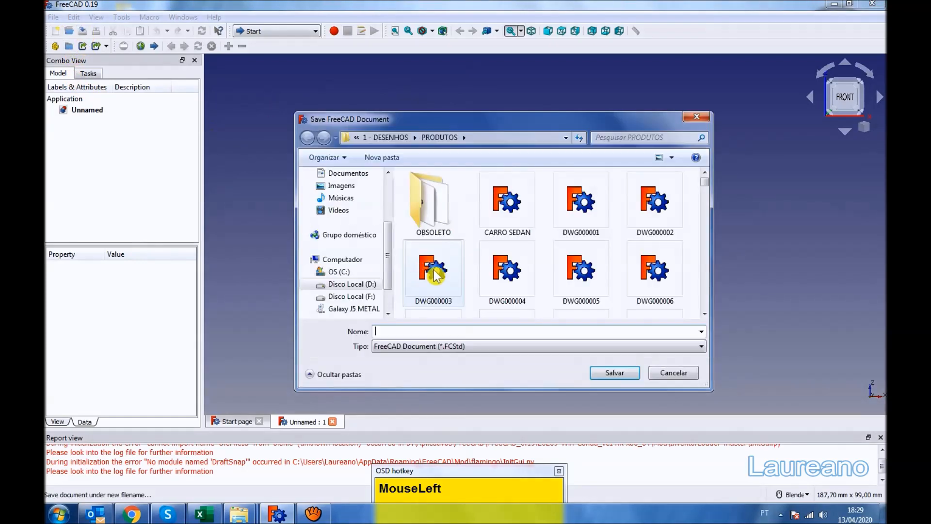
pyautogui.write('DWG000137')
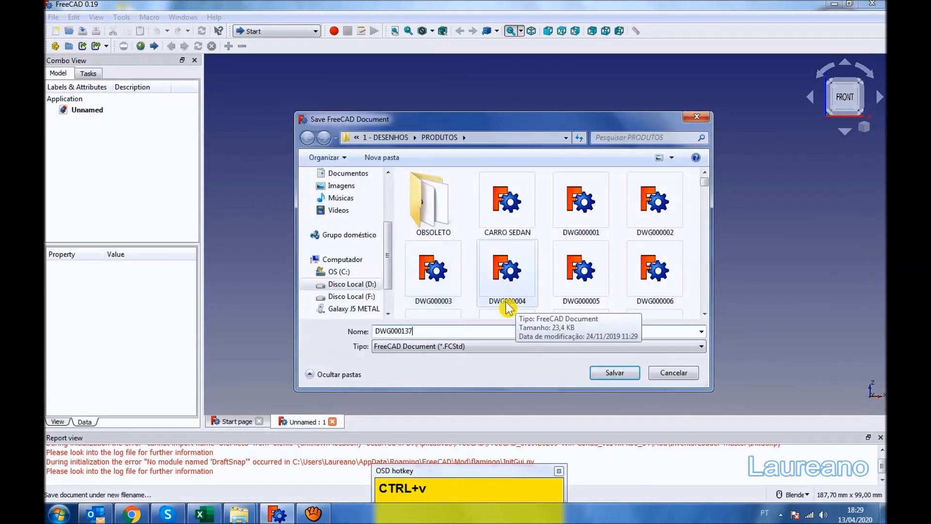
pyautogui.click(630, 376)
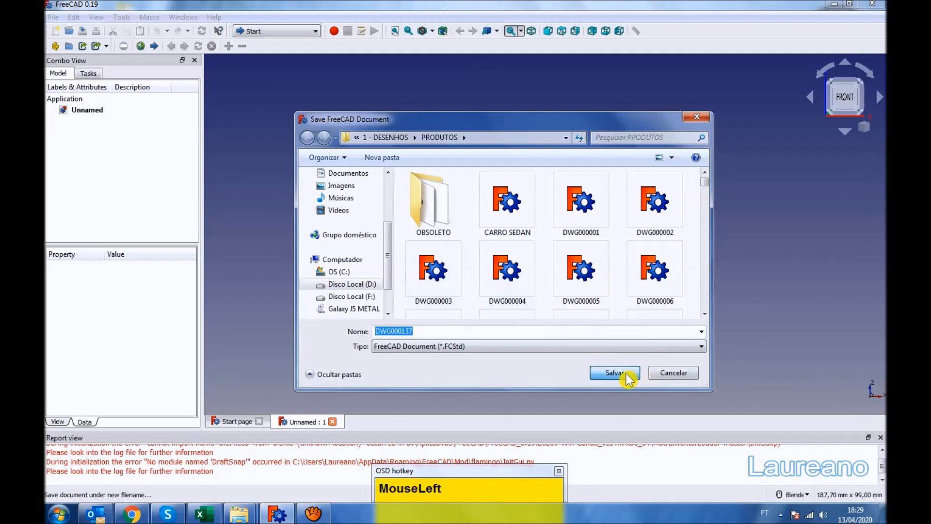
pyautogui.click(512, 271)
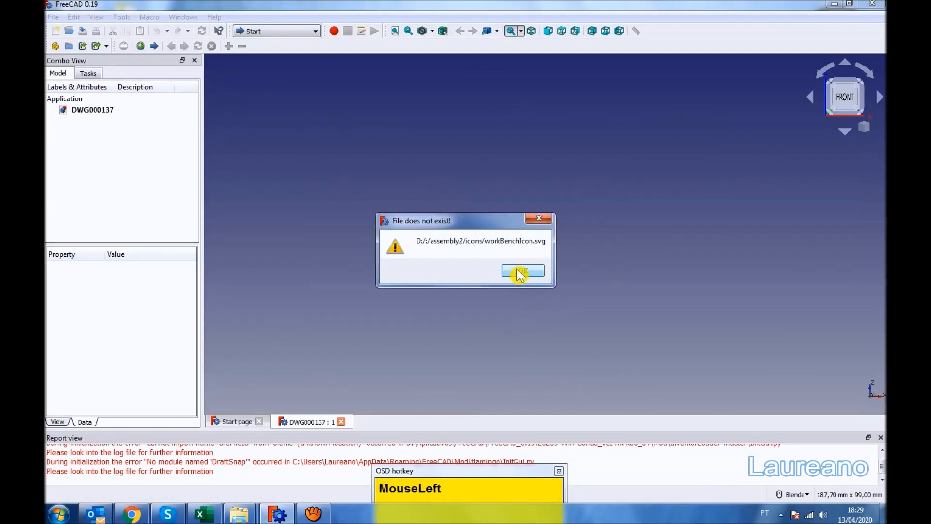
pyautogui.click(514, 270)
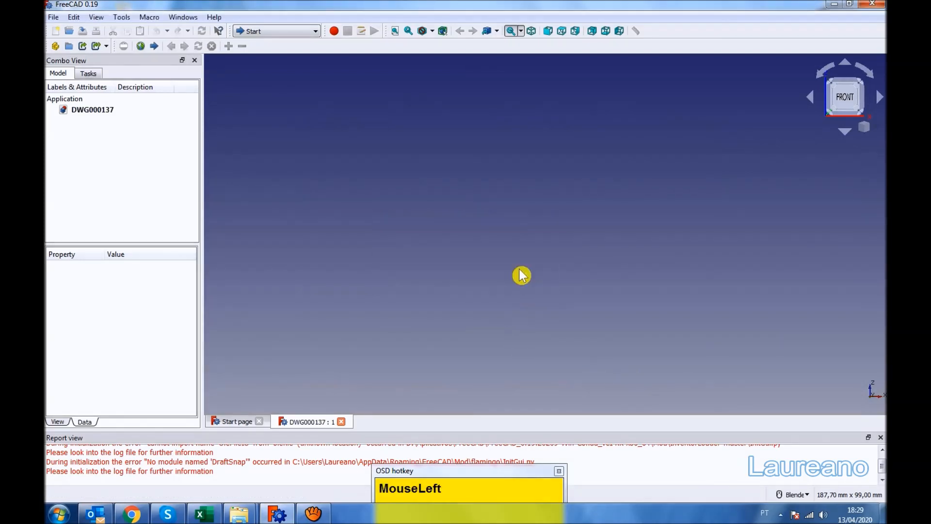
# Step: Switch to the Part Design workbench and start a new sketch on the XZ plane
pyautogui.click(287, 31)
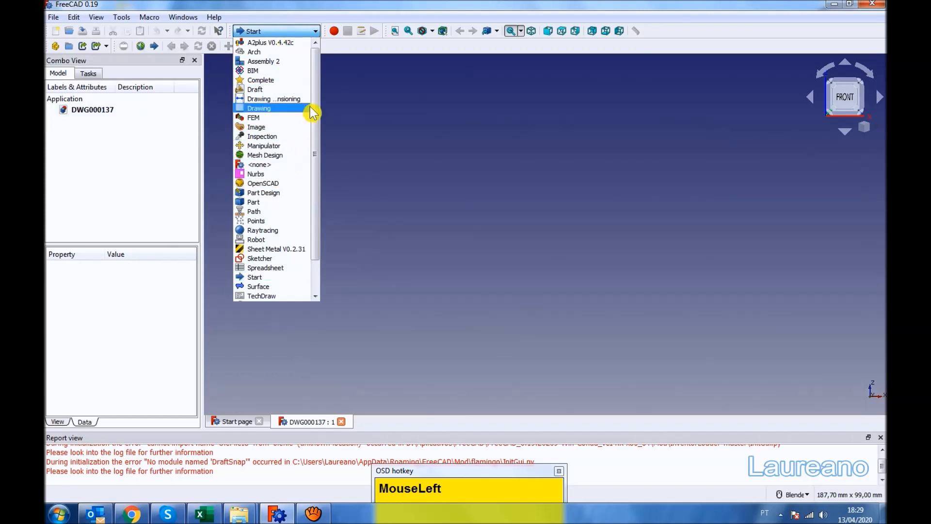
pyautogui.moveTo(315, 96); pyautogui.dragTo(316, 186)
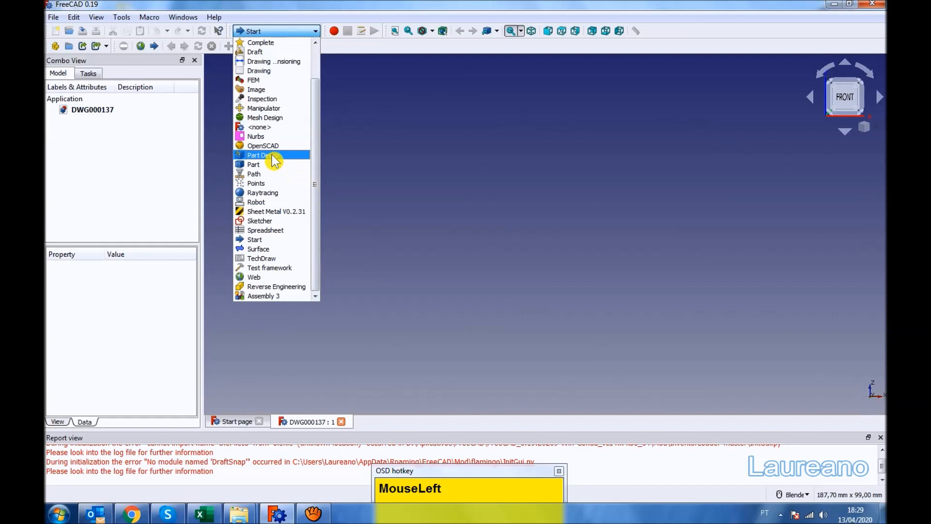
pyautogui.click(290, 158)
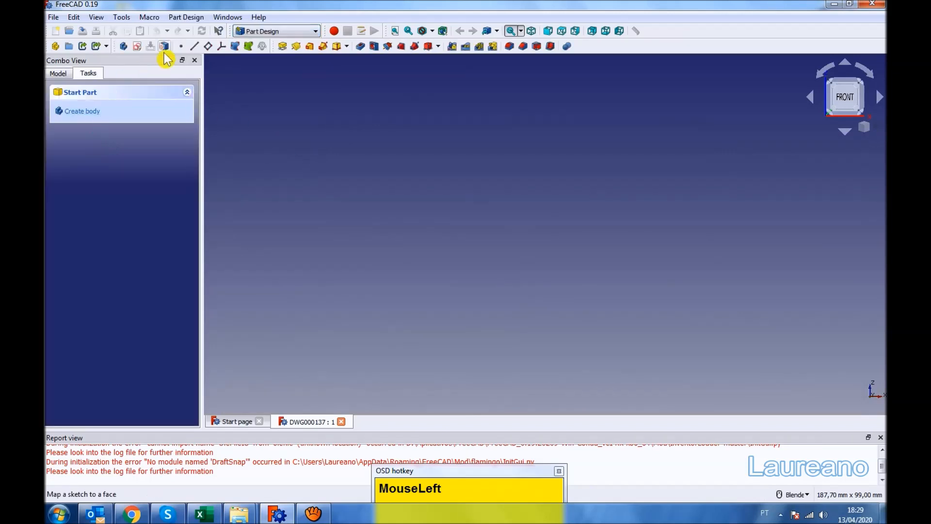
pyautogui.click(136, 47)
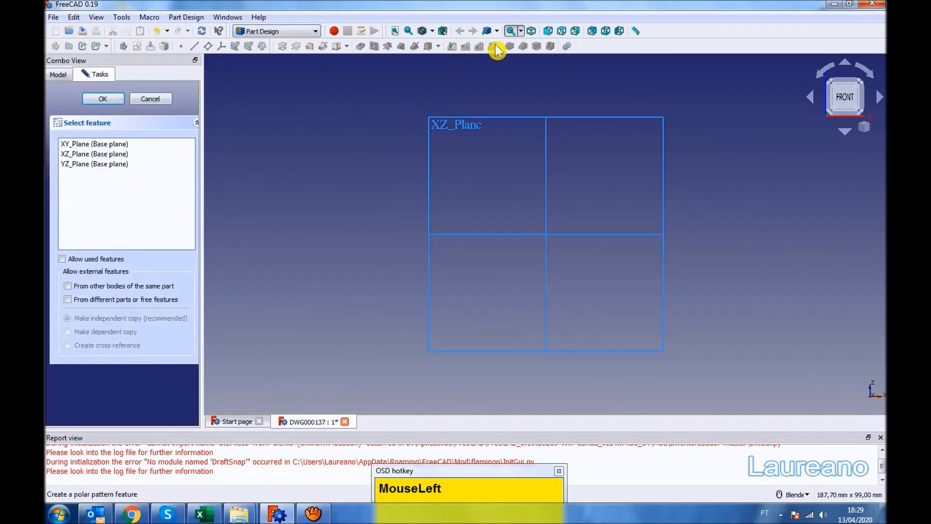
pyautogui.click(531, 32)
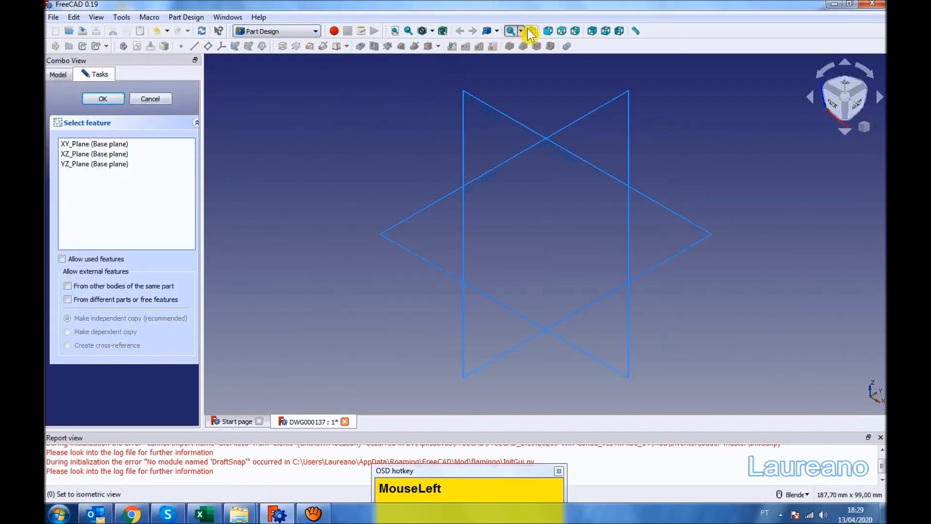
pyautogui.click(515, 120)
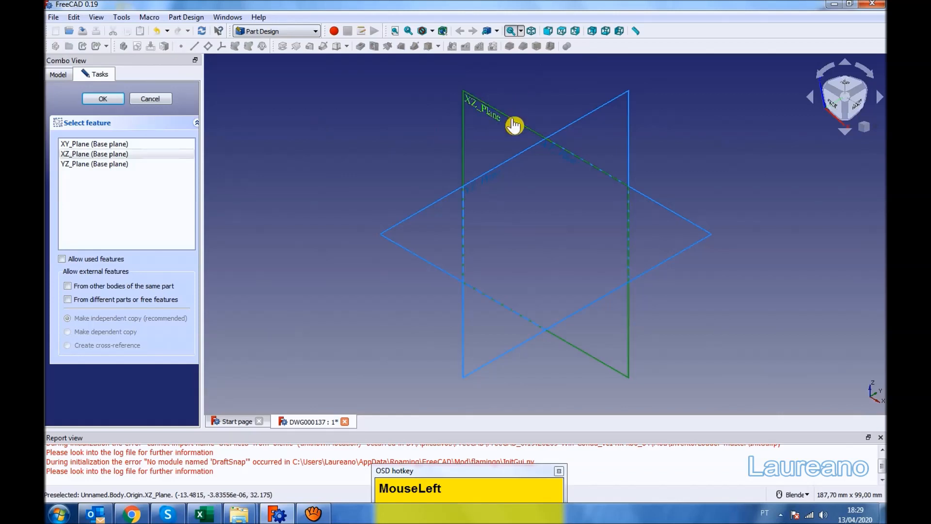
pyautogui.click(109, 103)
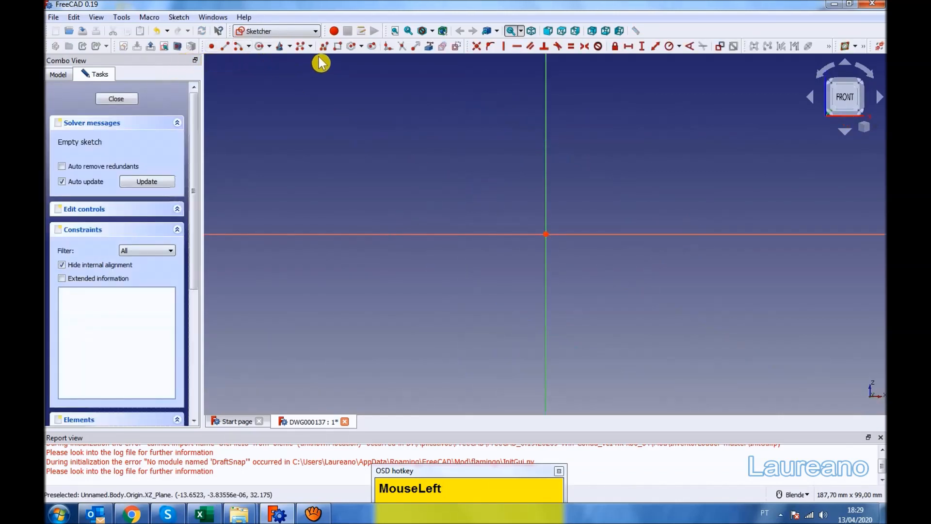
# Step: Draw a line about 48 mm long from the origin along the negative side of the horizontal axis
pyautogui.click(324, 47)
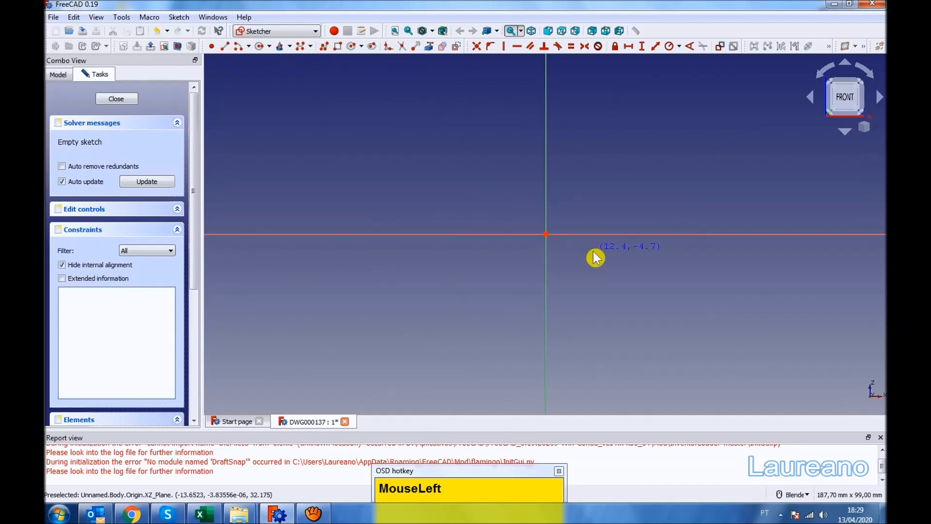
pyautogui.click(547, 234)
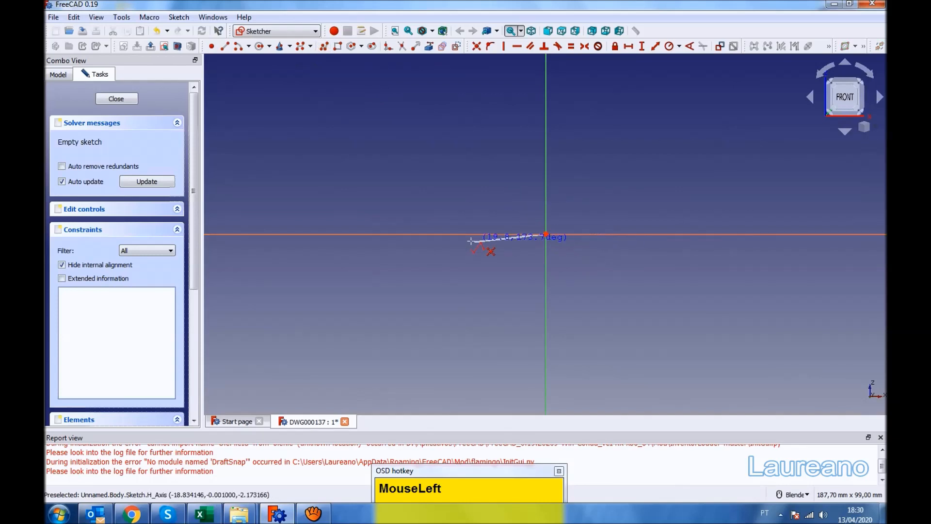
pyautogui.click(371, 236)
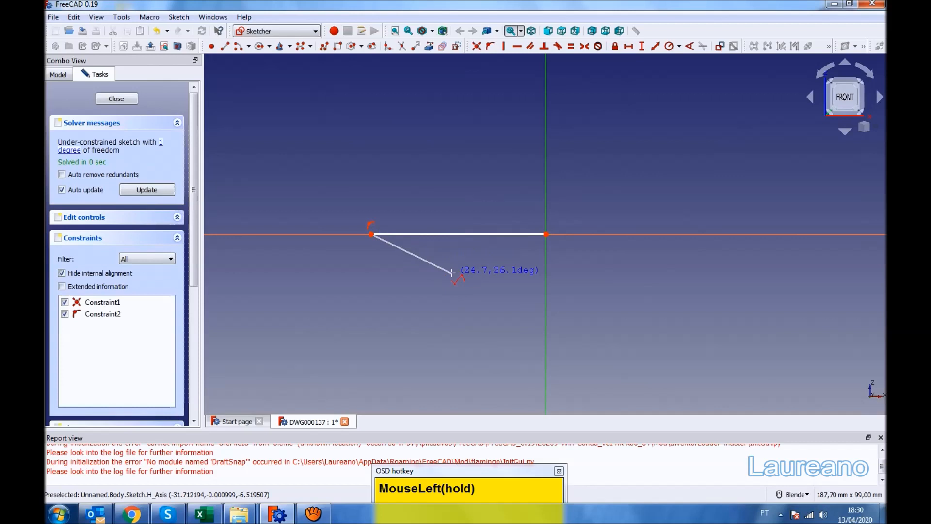
pyautogui.press('Escape')
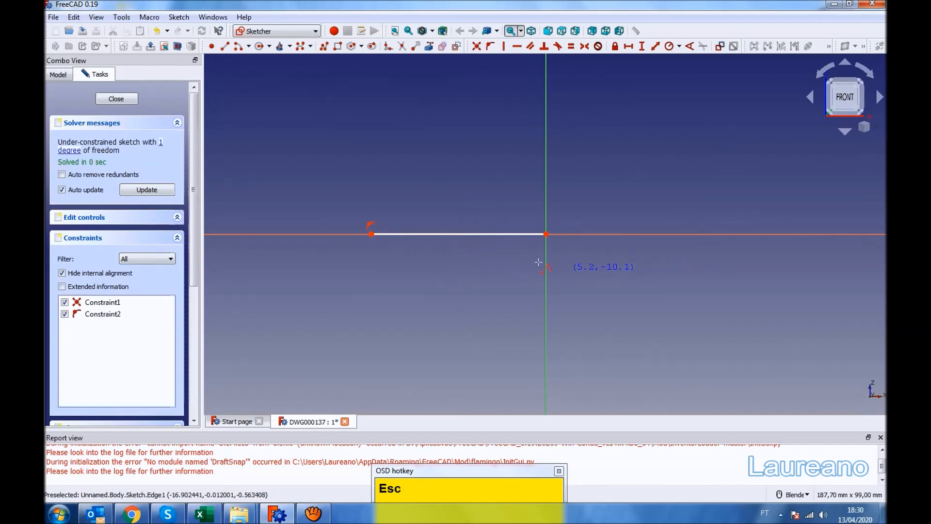
# Step: Constrain the line's horizontal length to 30 mm and place the dimension below the line
pyautogui.click(485, 234)
pyautogui.click(629, 47)
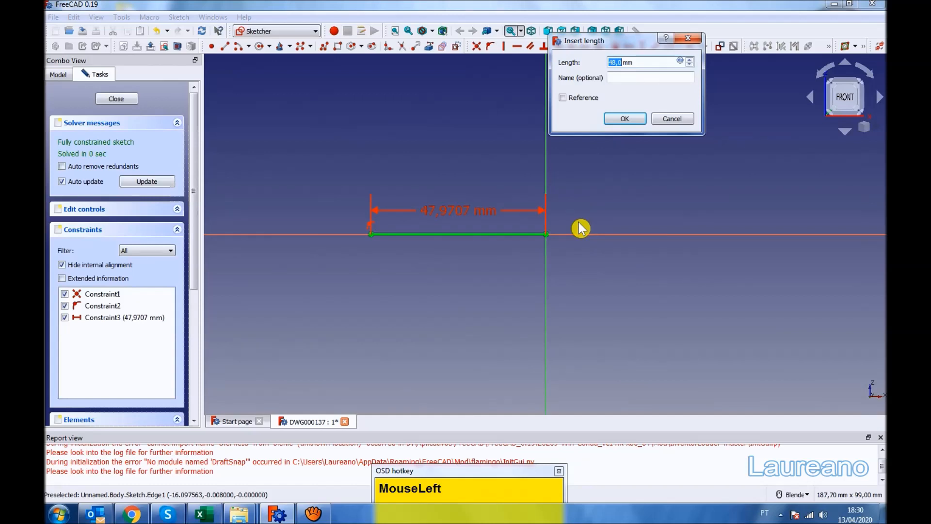
pyautogui.write('30')
pyautogui.press('Return')
pyautogui.moveTo(500, 215); pyautogui.dragTo(499, 288)
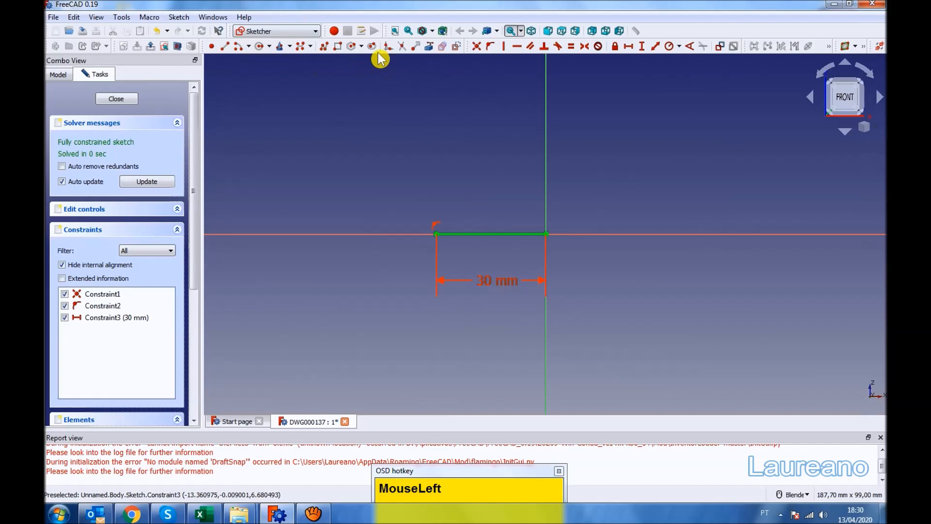
# Step: Draw a polyline about 28 mm high from the base line's outer end, with two slanted segments, a vertical step and a horizontal top, closing at the origin
pyautogui.click(332, 49)
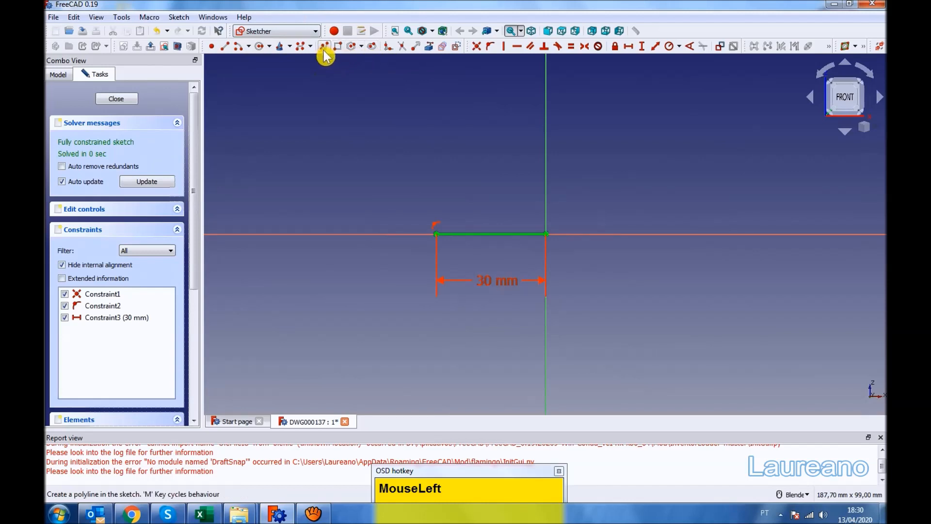
pyautogui.click(437, 234)
pyautogui.click(459, 183)
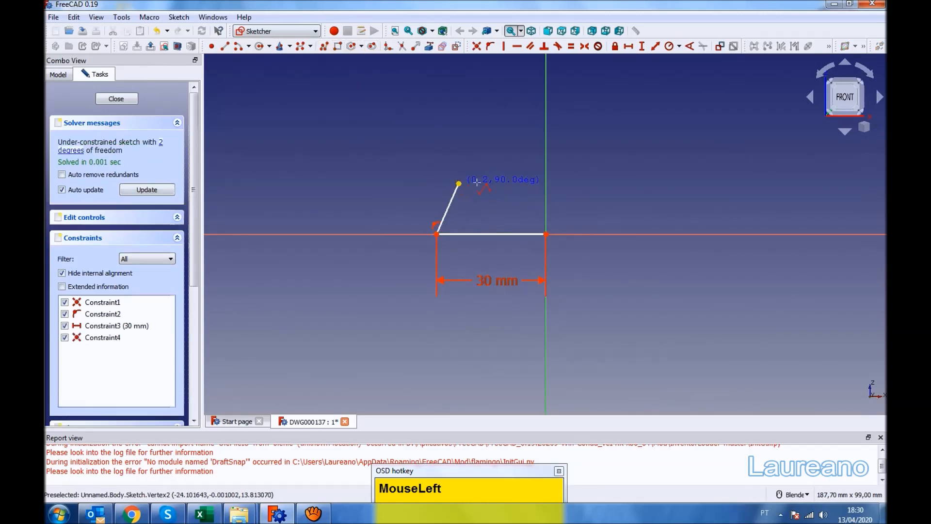
pyautogui.click(499, 168)
pyautogui.click(498, 134)
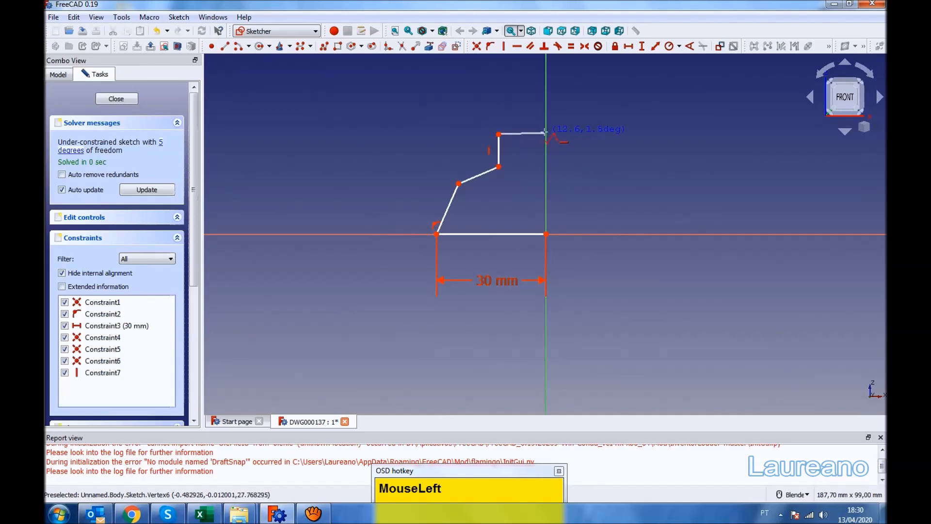
pyautogui.click(547, 131)
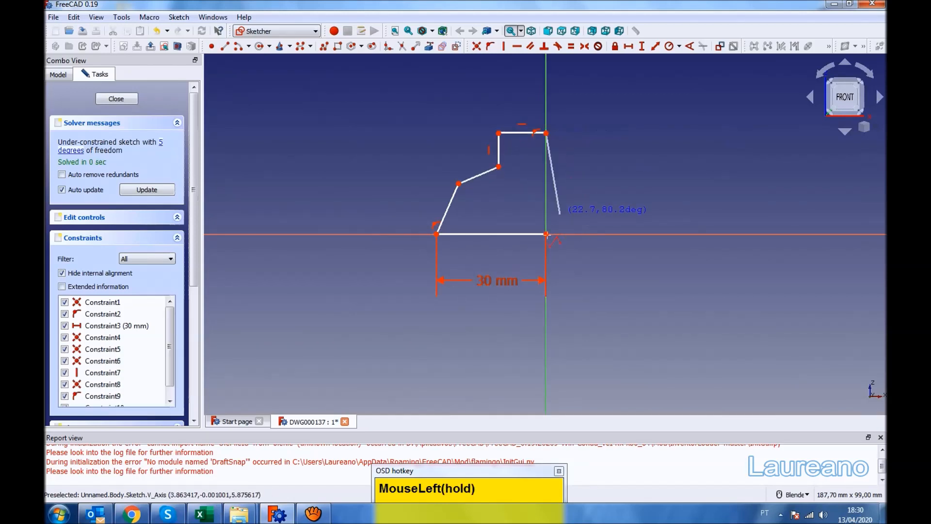
pyautogui.click(546, 234)
pyautogui.press('Escape')
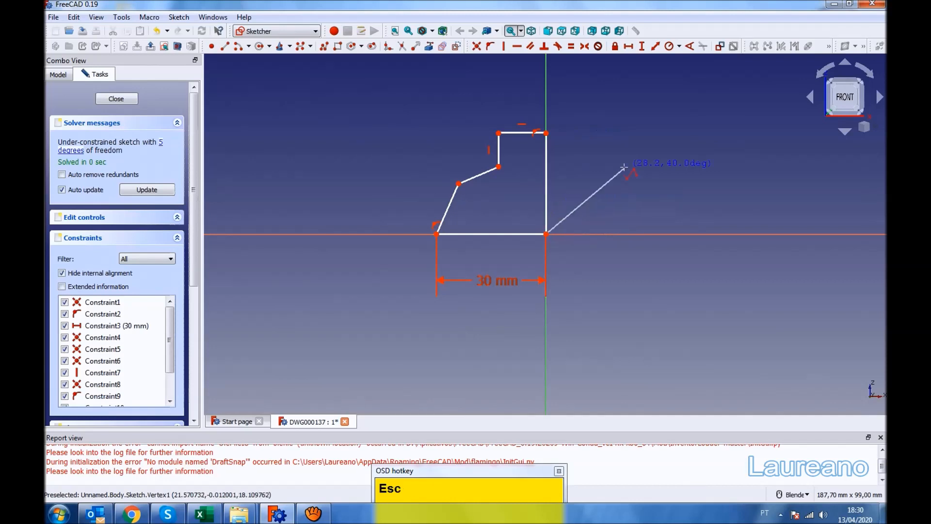
# Step: Constrain the vertical distance between the endpoints of the lower slanted segment to 5 mm
pyautogui.click(437, 234)
pyautogui.keyDown('ctrl'); pyautogui.click(458, 183); pyautogui.keyUp('ctrl')
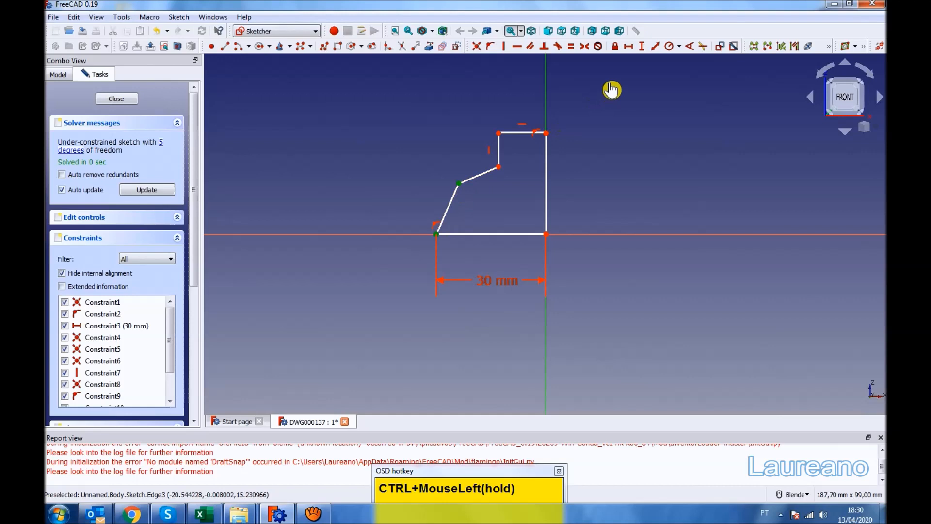
pyautogui.click(640, 47)
pyautogui.write('5mm')
pyautogui.click(636, 121)
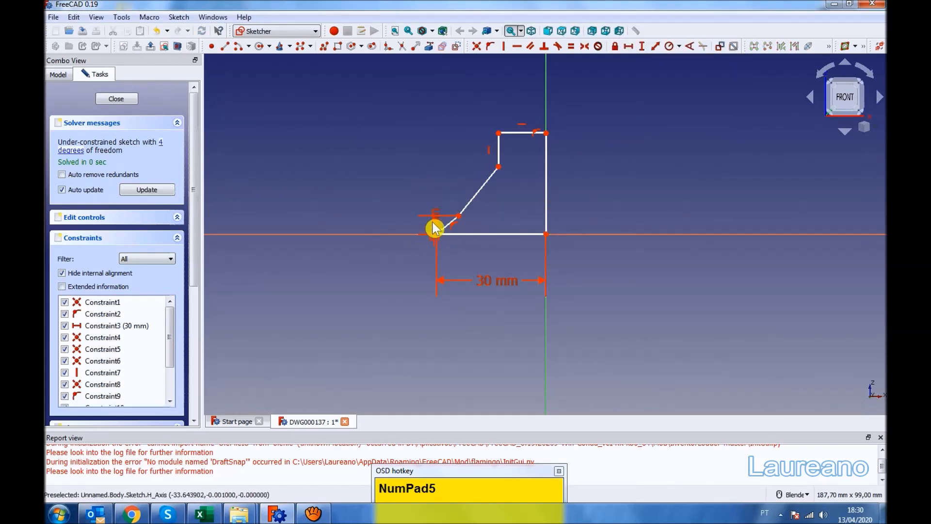
pyautogui.scroll(4, 445, 228)
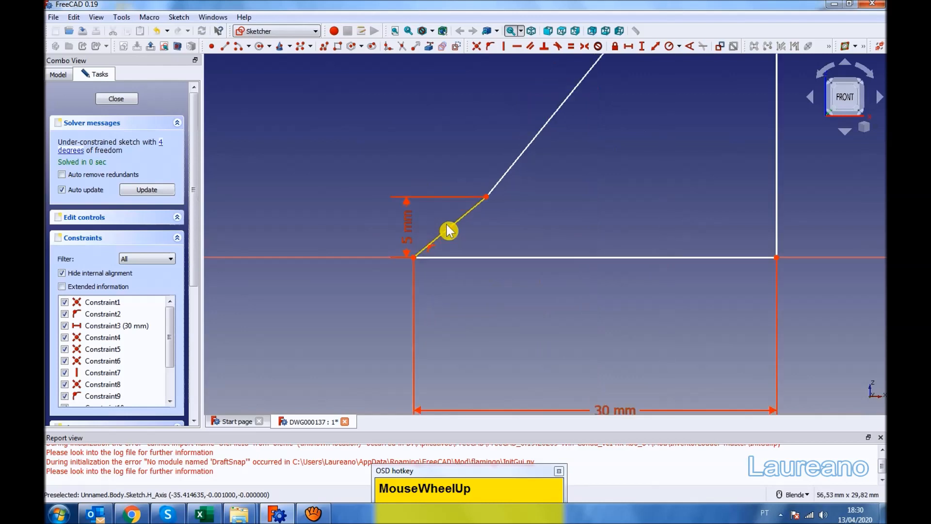
# Step: Constrain the vertical distance between the upper slanted segment's endpoints to 5 mm and move its dimension outside the profile
pyautogui.moveTo(487, 197); pyautogui.dragTo(422, 198)
pyautogui.scroll(-5, 422, 198)
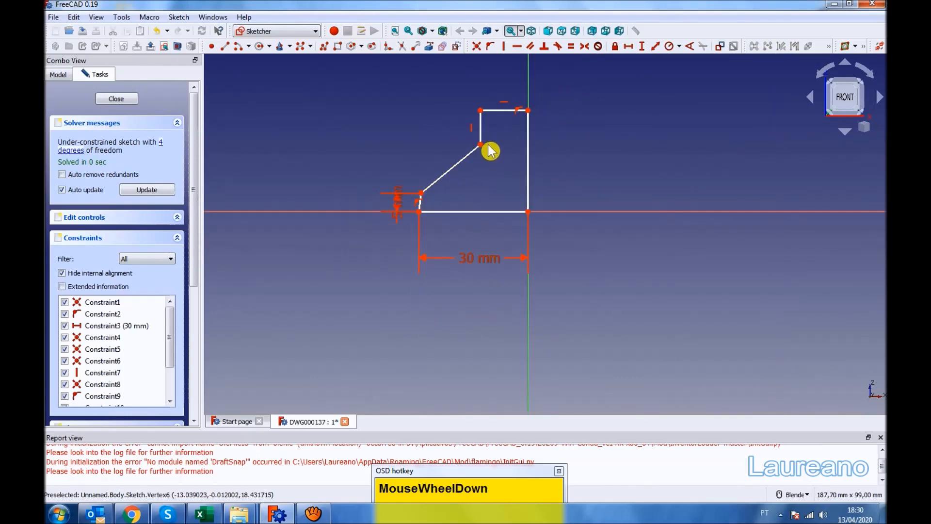
pyautogui.click(484, 150)
pyautogui.keyDown('ctrl'); pyautogui.click(422, 194); pyautogui.keyUp('ctrl')
pyautogui.click(642, 46)
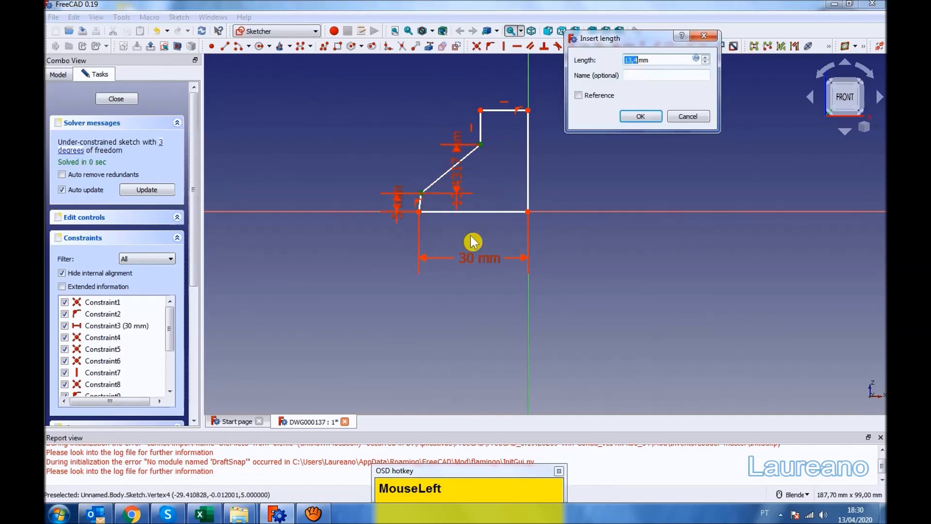
pyautogui.write('5')
pyautogui.press('Return')
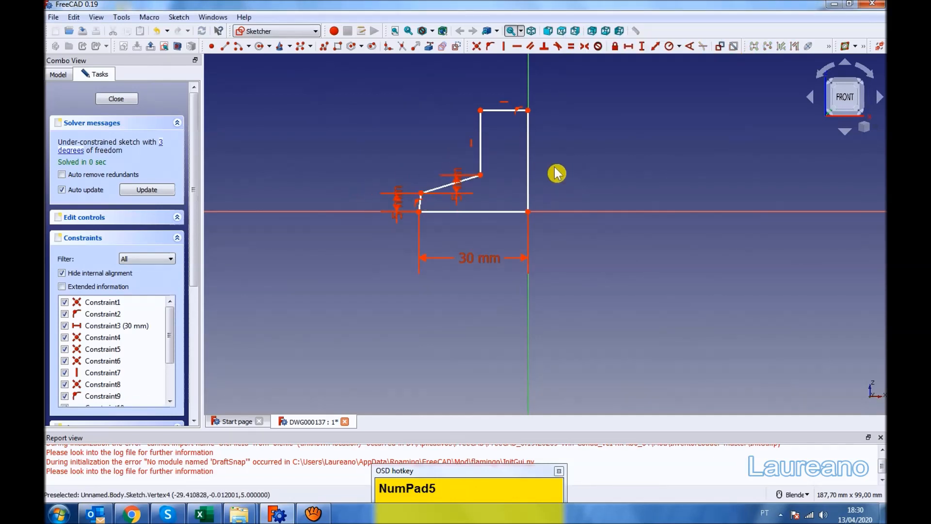
pyautogui.scroll(2, 556, 173)
pyautogui.scroll(-1, 579, 216)
pyautogui.moveTo(422, 214)
pyautogui.mouseDown()
pyautogui.moveTo(285, 183)
pyautogui.moveTo(317, 165)
pyautogui.mouseUp()
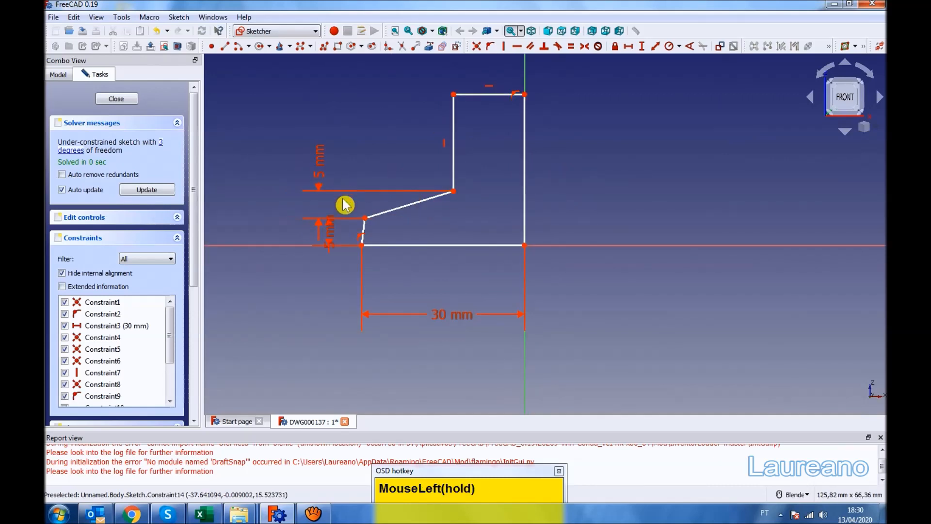
# Step: Constrain the vertical step's length to 5 mm and spread the vertical dimensions clear of the profile
pyautogui.click(365, 219)
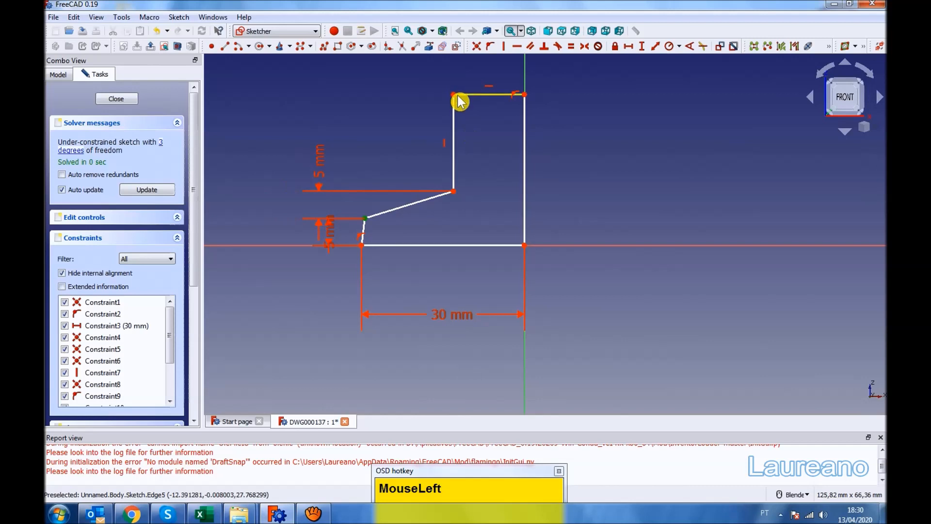
pyautogui.moveTo(457, 96); pyautogui.dragTo(472, 129)
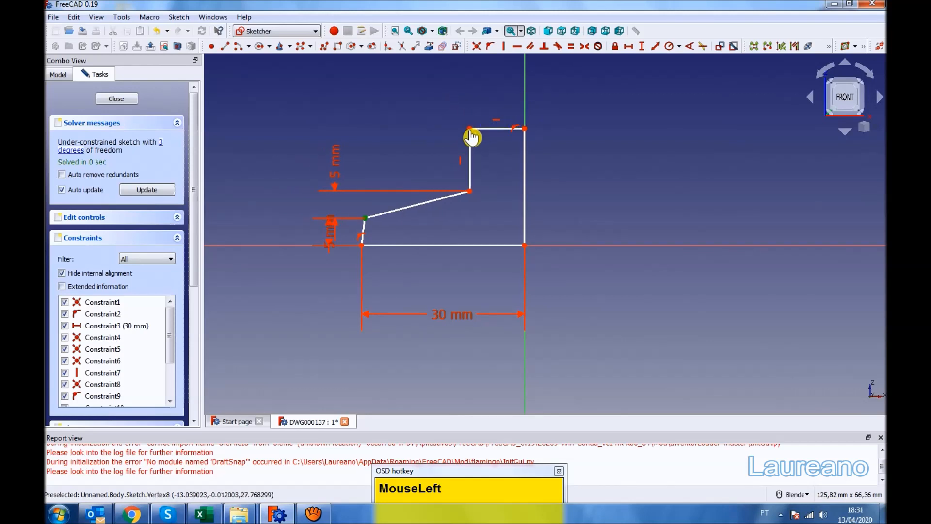
pyautogui.click(474, 145)
pyautogui.click(641, 46)
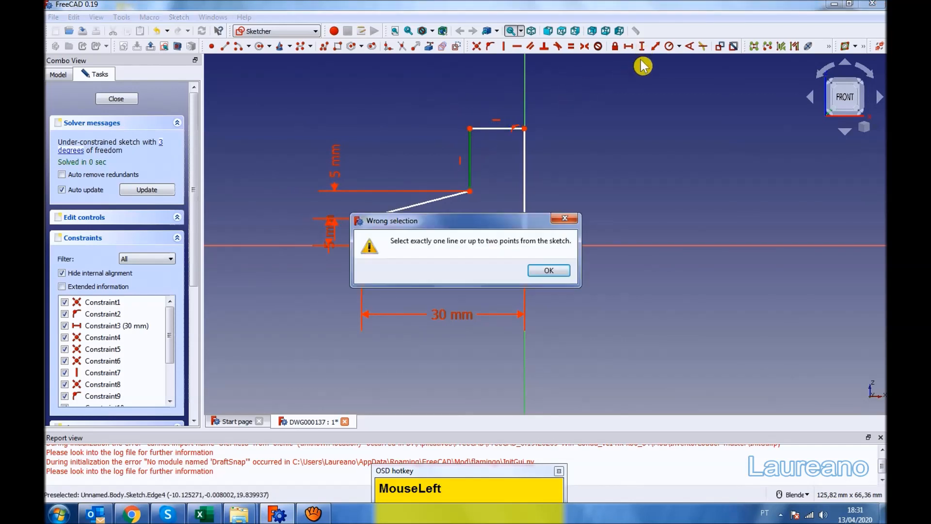
pyautogui.click(560, 269)
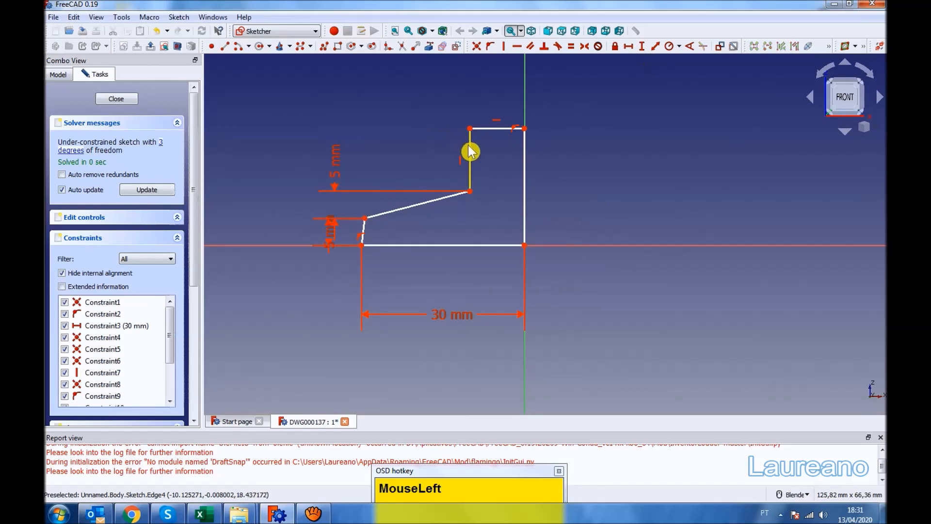
pyautogui.click(642, 46)
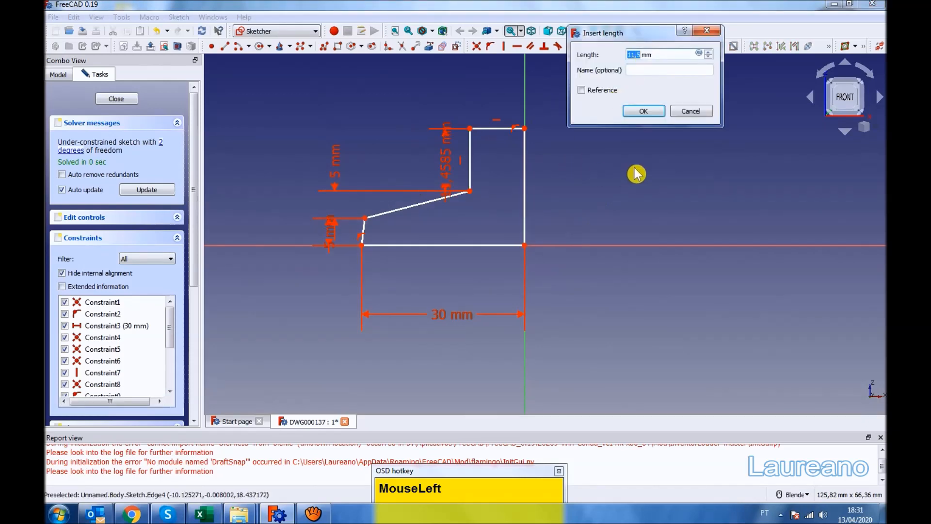
pyautogui.write('5')
pyautogui.press('Return')
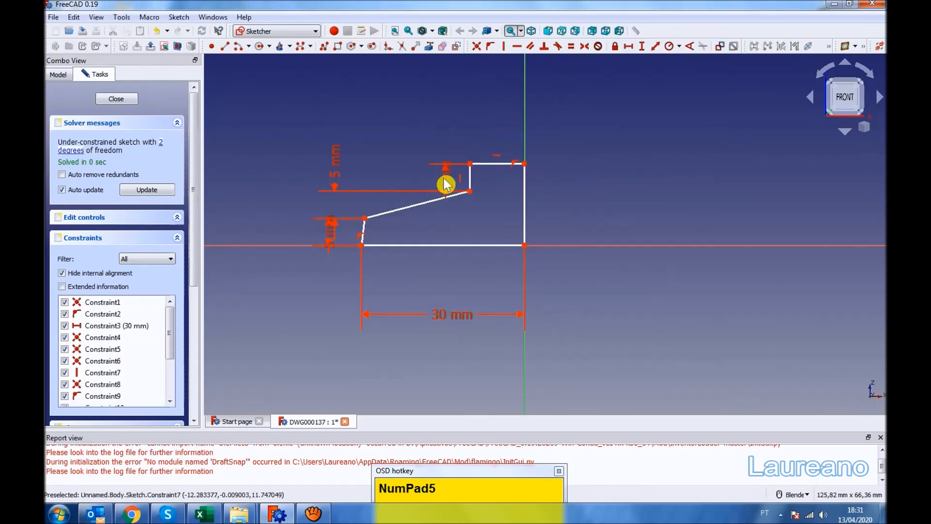
pyautogui.moveTo(447, 184)
pyautogui.mouseDown()
pyautogui.moveTo(441, 121)
pyautogui.moveTo(423, 129)
pyautogui.mouseUp()
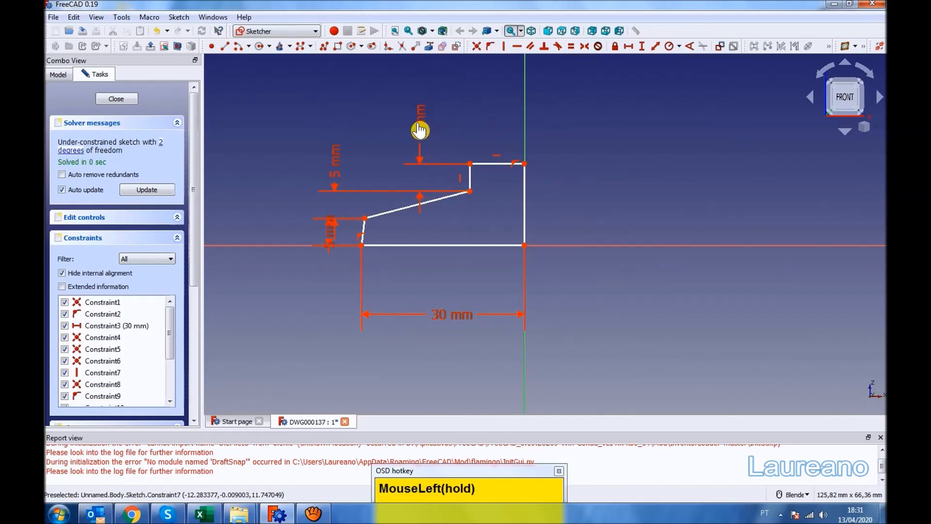
pyautogui.moveTo(331, 235); pyautogui.dragTo(321, 278)
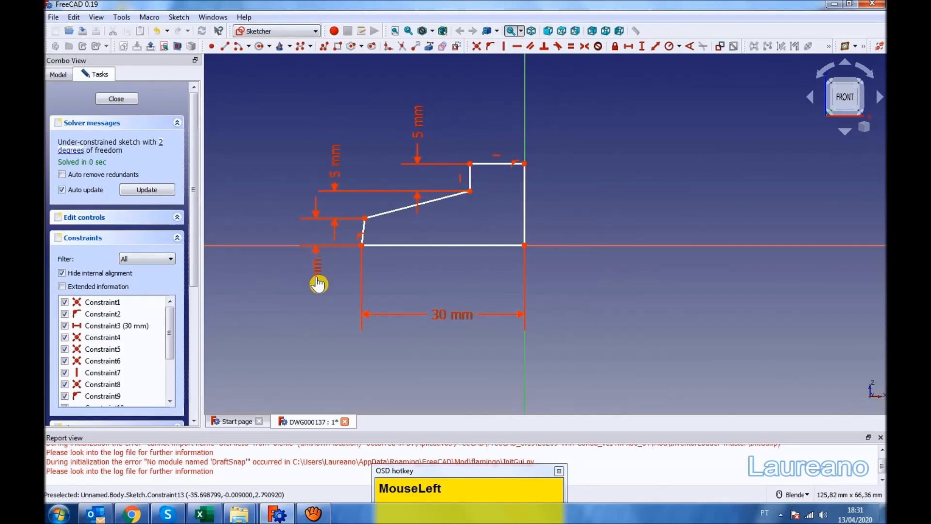
# Step: Constrain the horizontal distance from the vertex shared by the two slanted segments to the origin to 25 mm
pyautogui.click(364, 218)
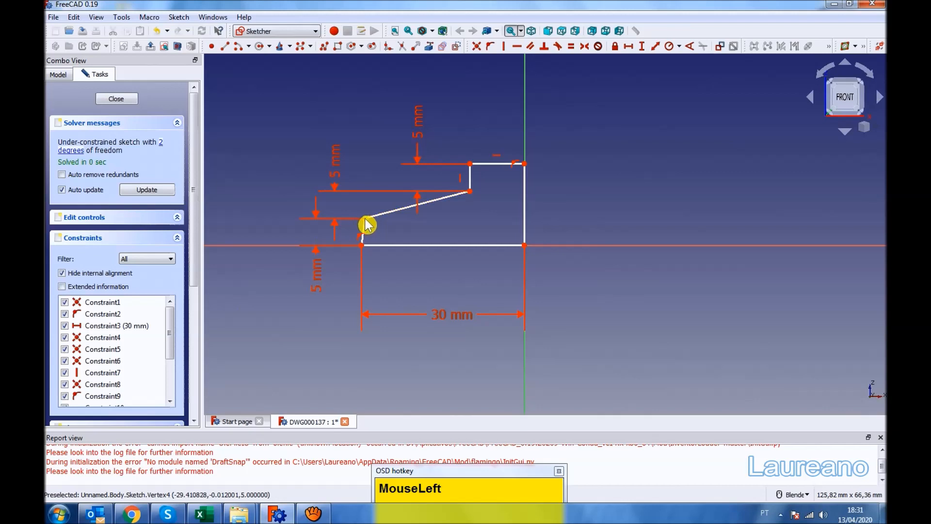
pyautogui.keyDown('ctrl'); pyautogui.click(525, 247); pyautogui.keyUp('ctrl')
pyautogui.click(628, 46)
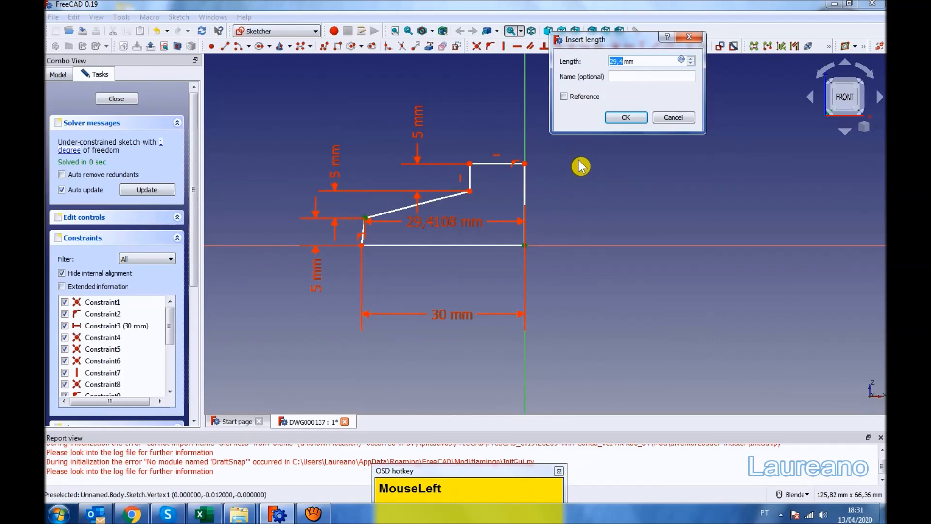
pyautogui.write('25')
pyautogui.press('Return')
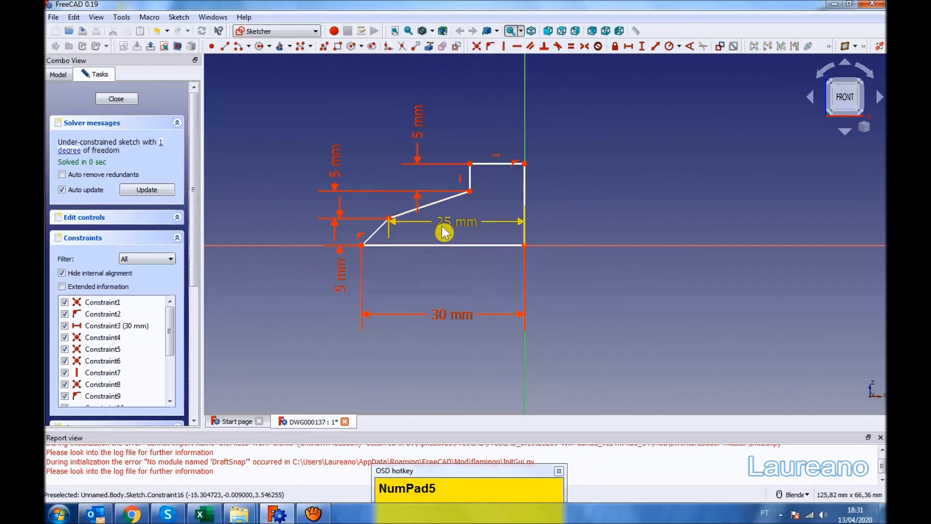
# Step: Constrain the horizontal length of the profile's top edge to 15 mm
pyautogui.click(495, 164)
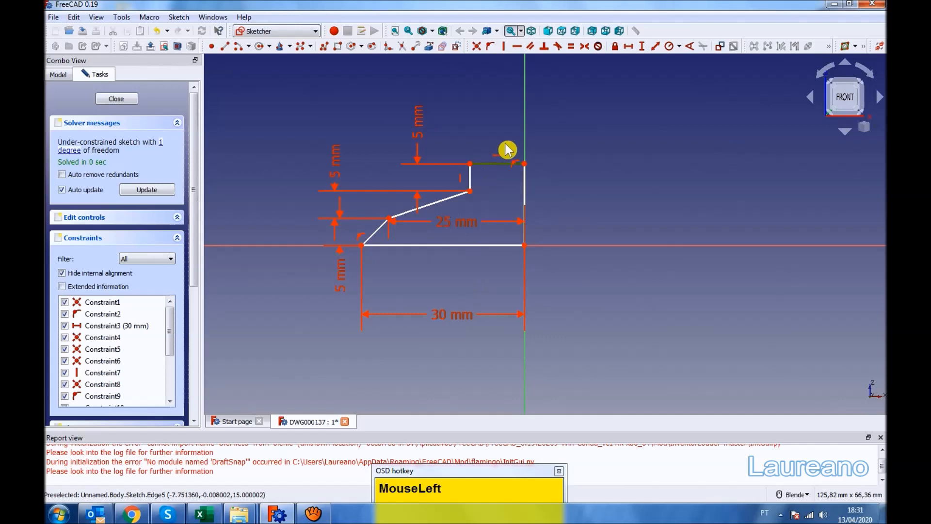
pyautogui.click(629, 46)
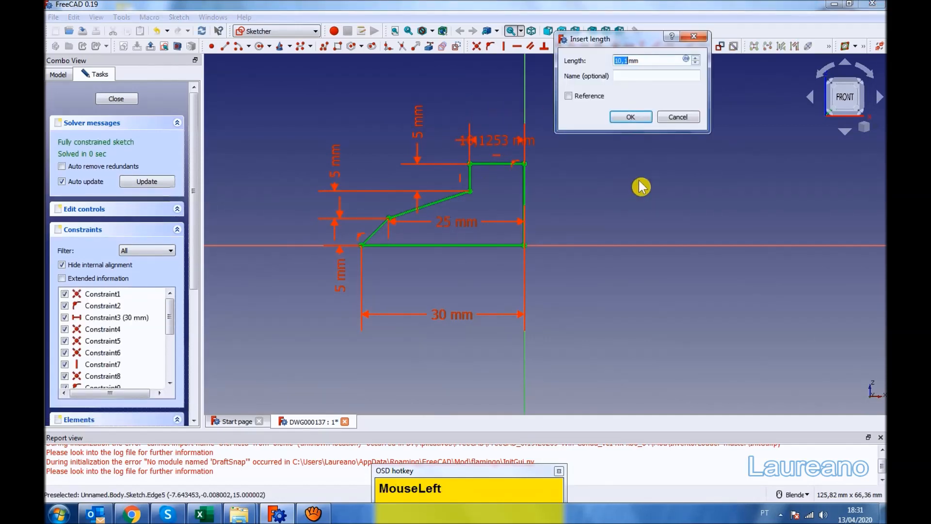
pyautogui.write('15')
pyautogui.press('Return')
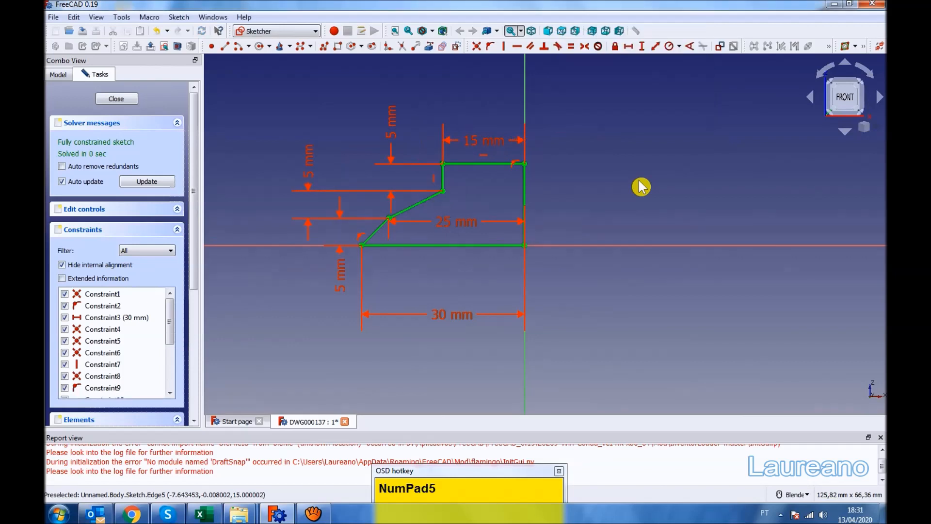
# Step: Set the horizontal distance from the slanted segments' shared vertex to the origin to 28 mm
pyautogui.scroll(4, 405, 241)
pyautogui.doubleClick(505, 214)
pyautogui.write('28')
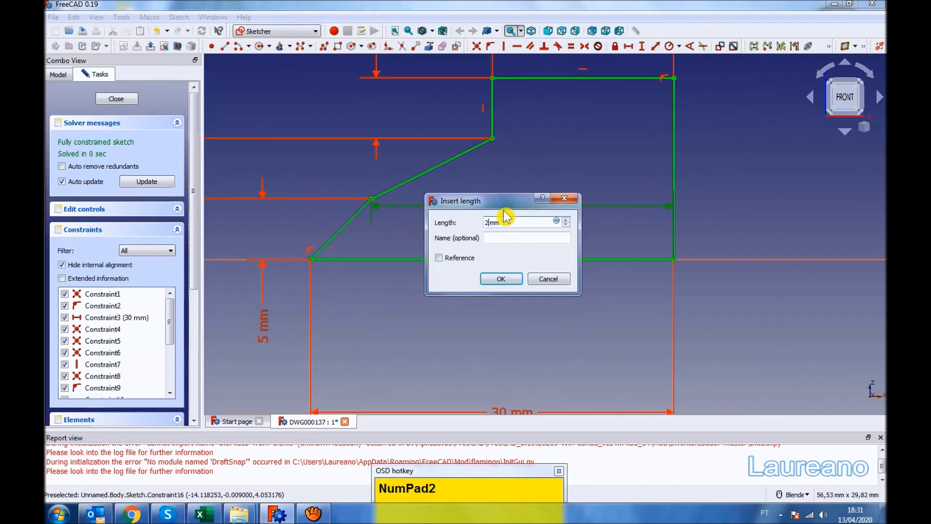
pyautogui.press('Return')
pyautogui.scroll(-2, 503, 216)
pyautogui.scroll(-3, 503, 217)
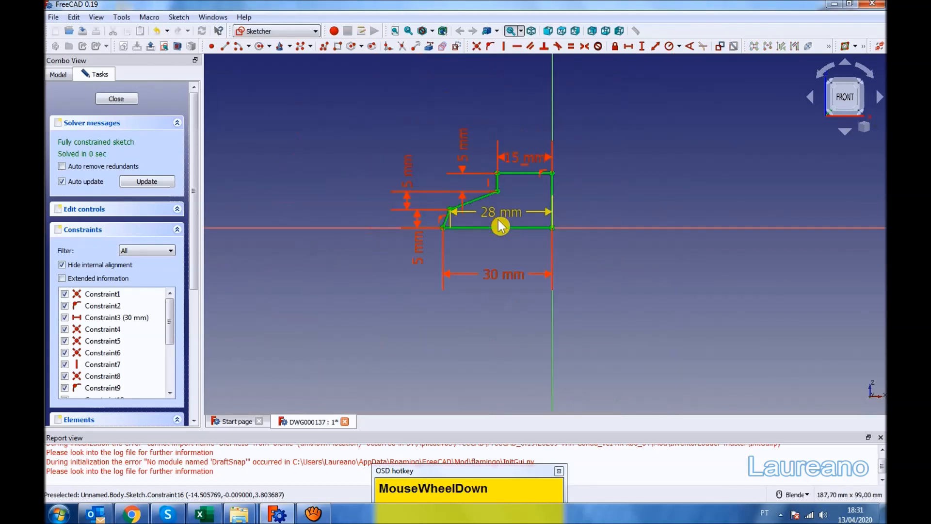
pyautogui.scroll(3, 430, 214)
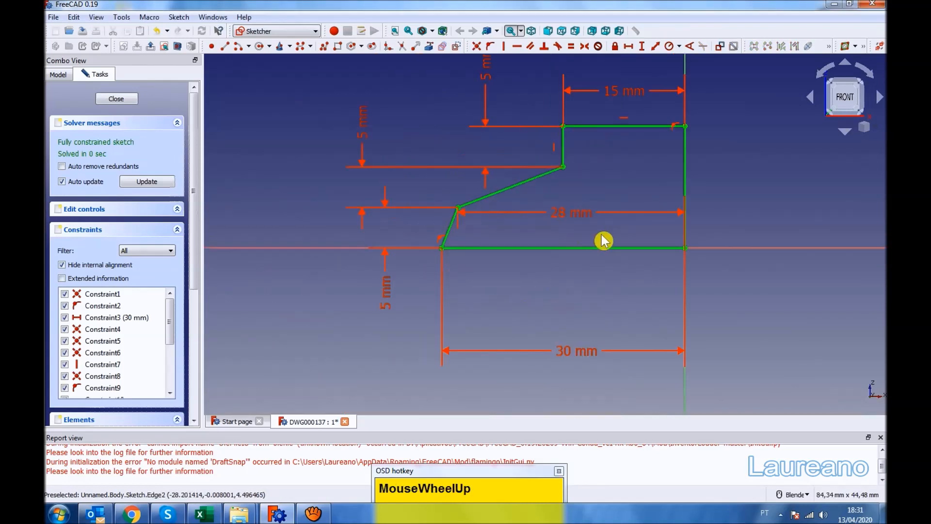
# Step: Move the shared slanted vertex's horizontal dimension closer to the base line and set it to 29 mm
pyautogui.moveTo(557, 216); pyautogui.dragTo(563, 233)
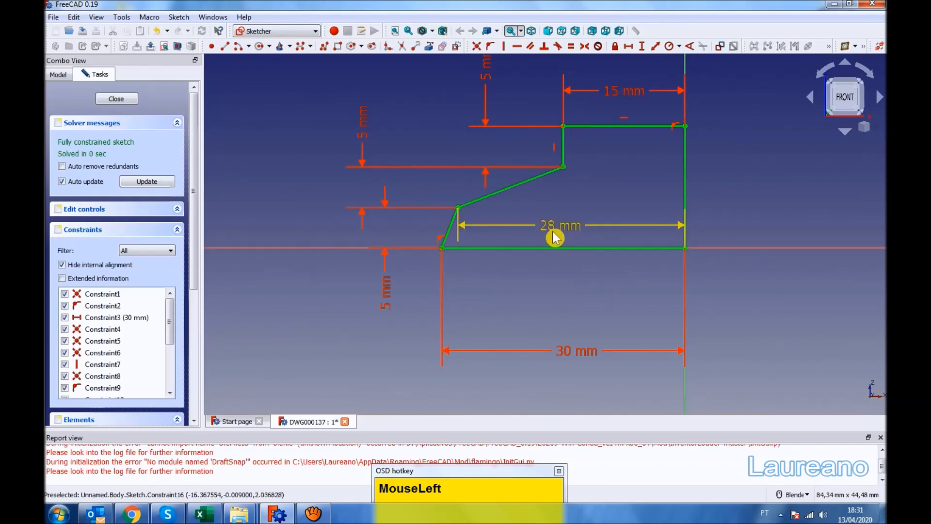
pyautogui.doubleClick(557, 239)
pyautogui.write('29')
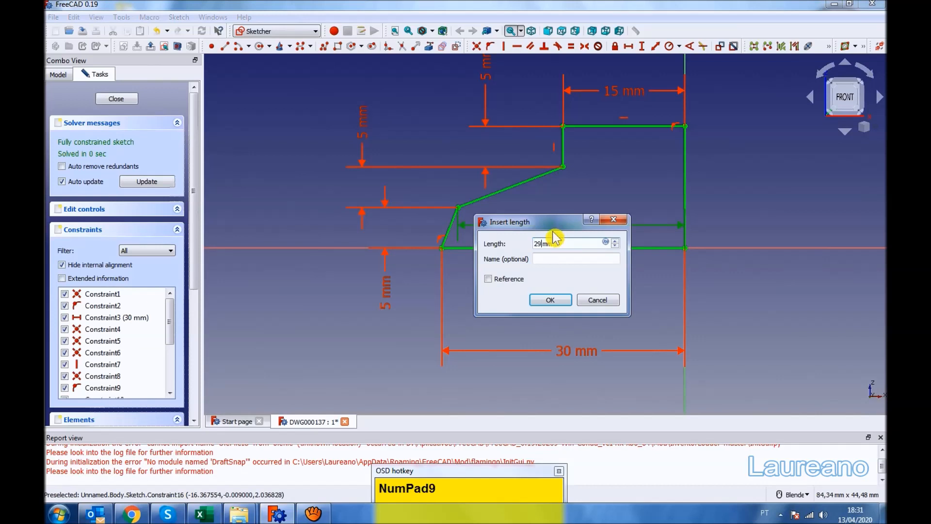
pyautogui.press('Return')
pyautogui.scroll(-2, 432, 165)
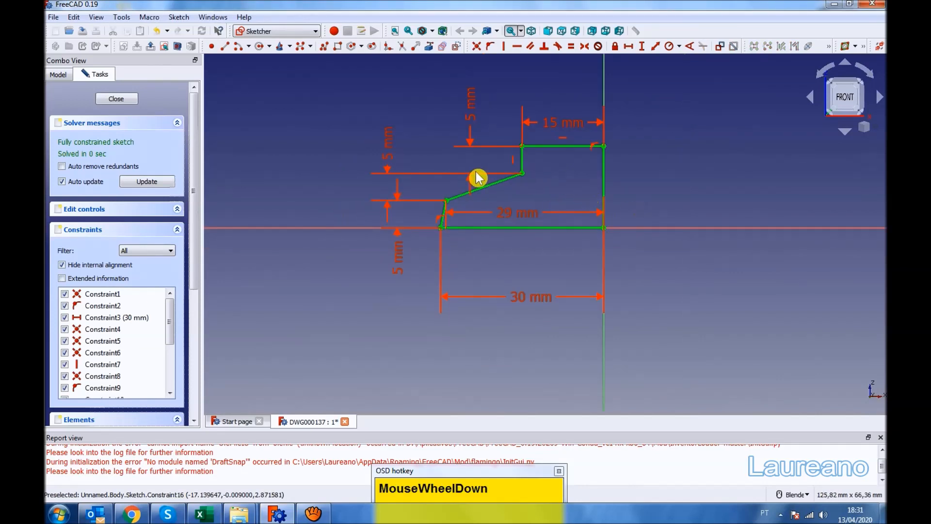
pyautogui.scroll(2, 478, 178)
pyautogui.scroll(-2, 453, 257)
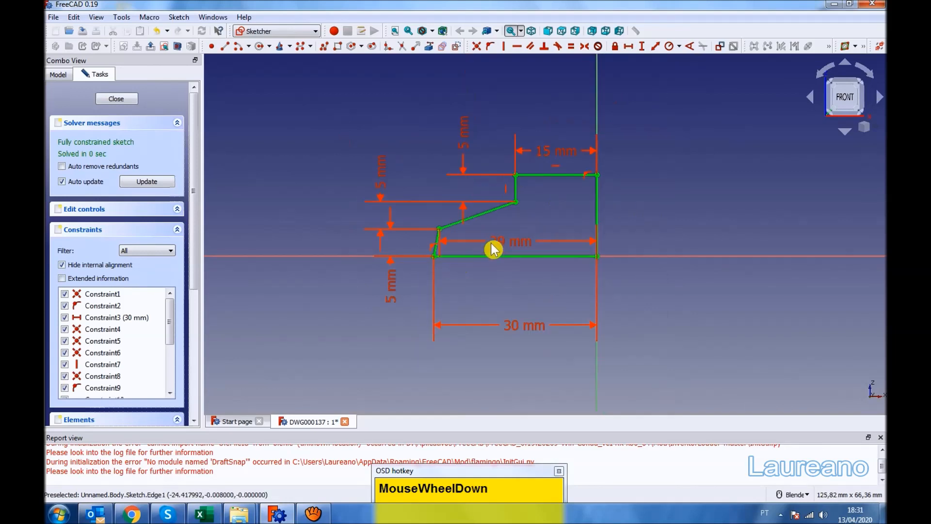
# Step: Revolve the finished profile sketch 360° about the vertical sketch axis and save the document
pyautogui.click(117, 97)
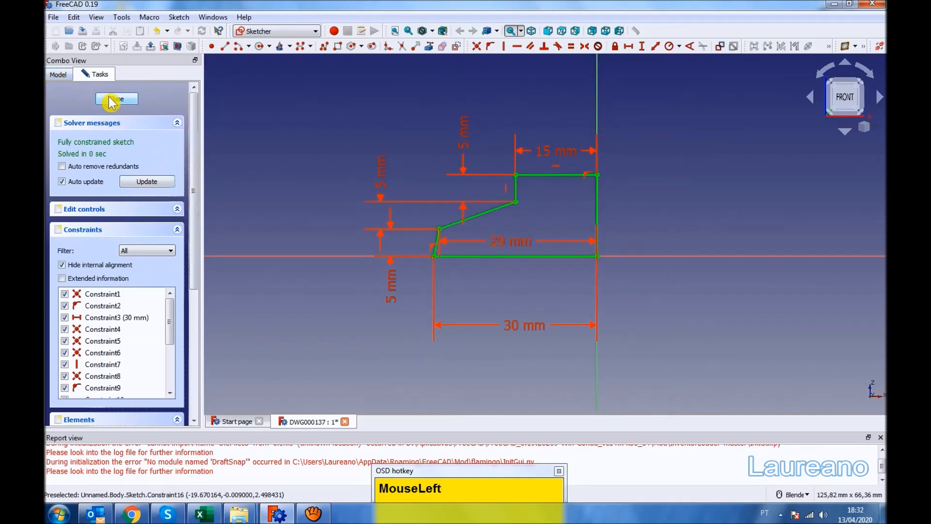
pyautogui.click(330, 152)
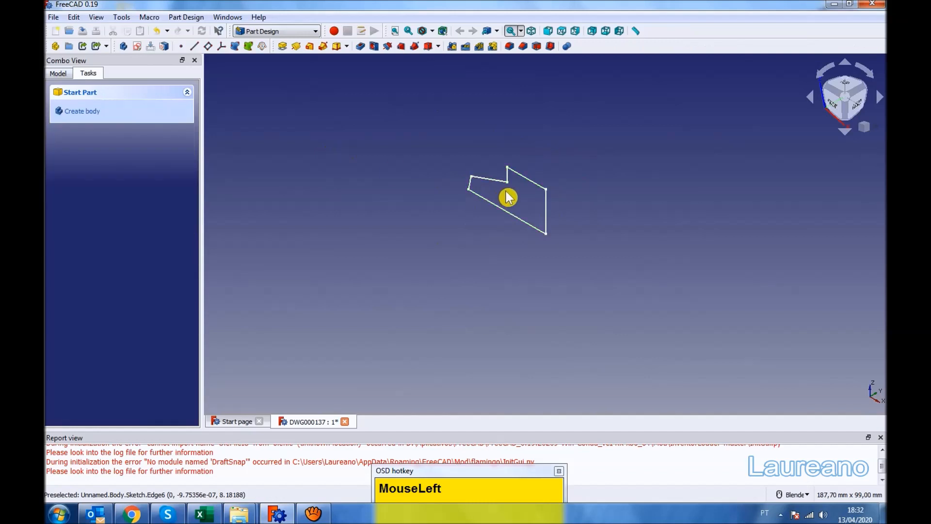
pyautogui.click(540, 203)
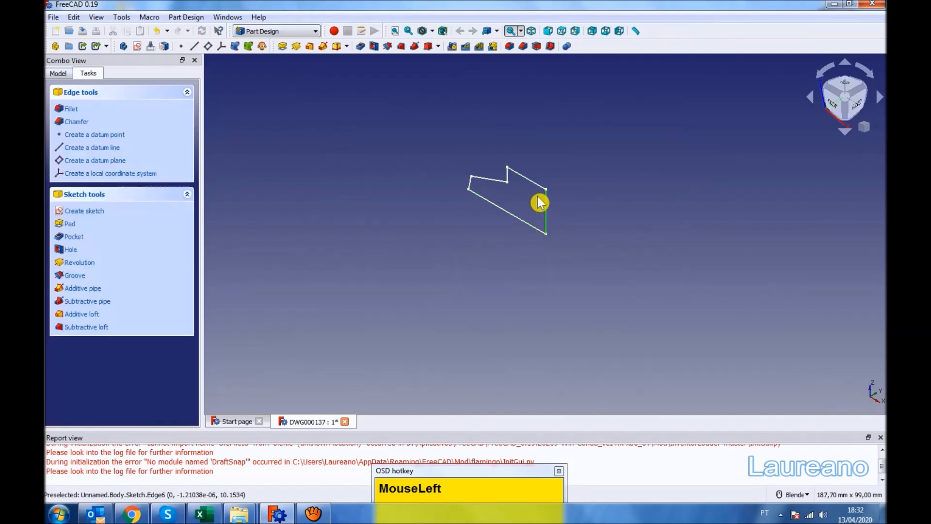
pyautogui.click(296, 46)
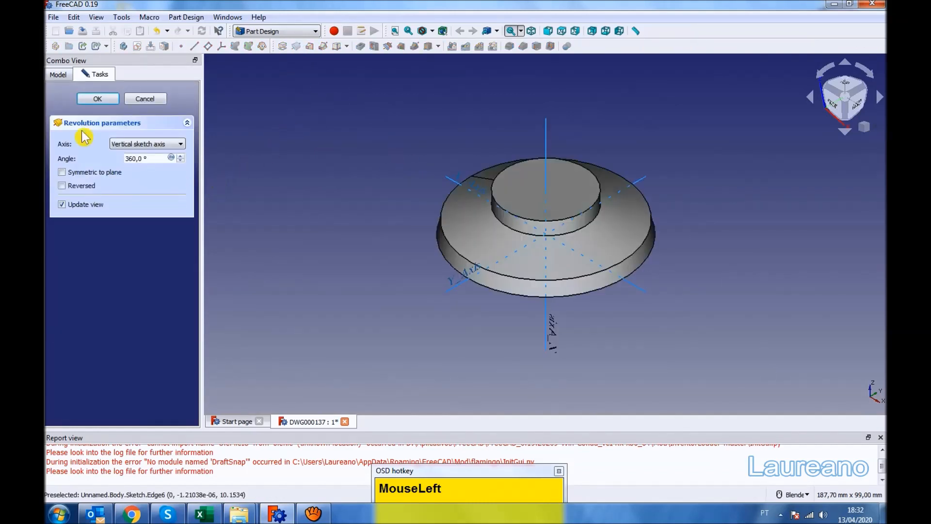
pyautogui.click(95, 99)
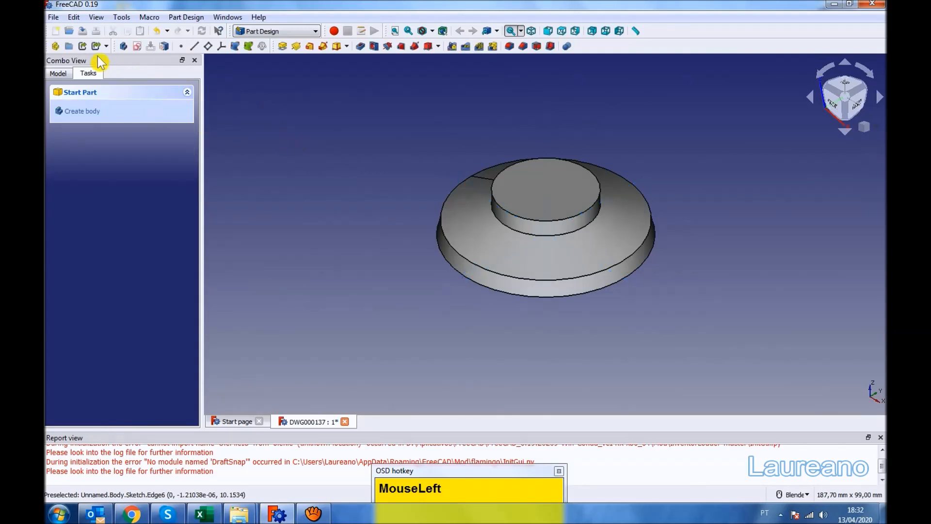
pyautogui.click(82, 31)
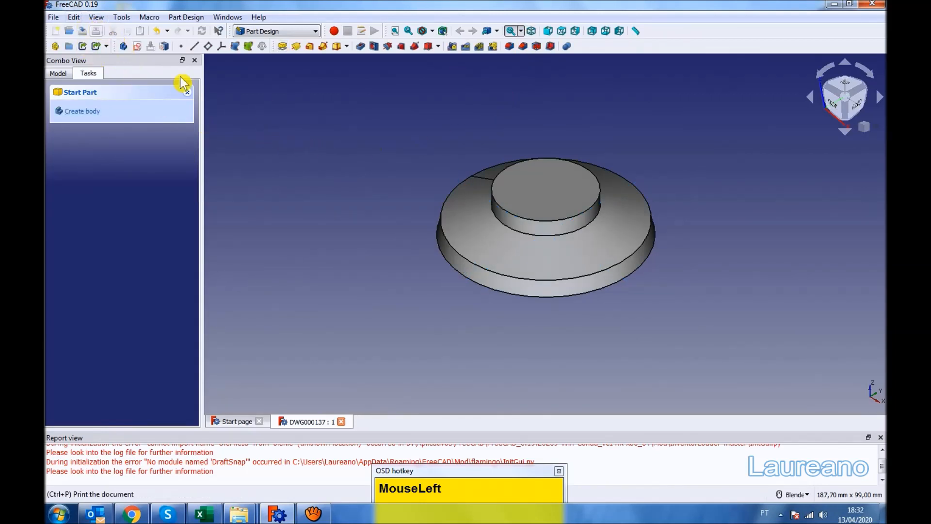
pyautogui.scroll(2, 316, 153)
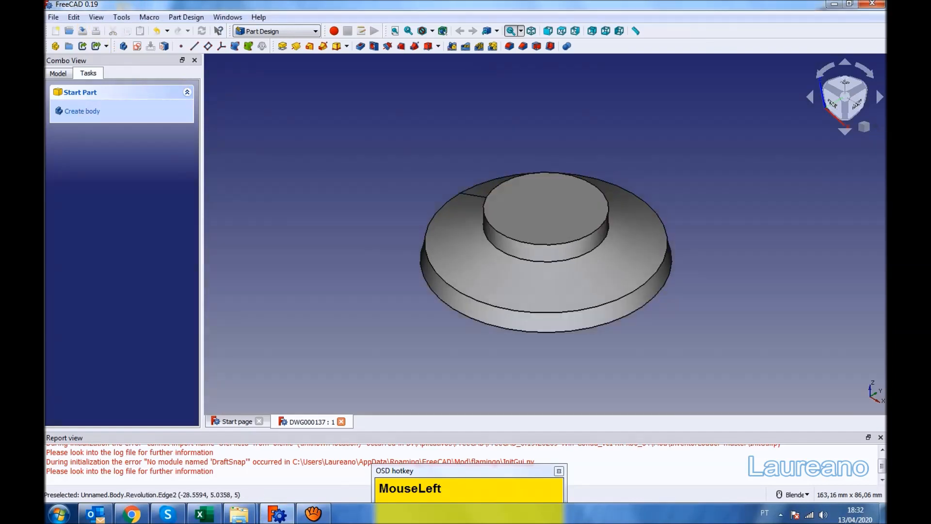
# Step: Reopen the revolution's sketch and set the vertical distance between the upper slanted segment's endpoints to 10 mm
pyautogui.click(59, 77)
pyautogui.click(68, 145)
pyautogui.doubleClick(104, 162)
pyautogui.scroll(3, 399, 239)
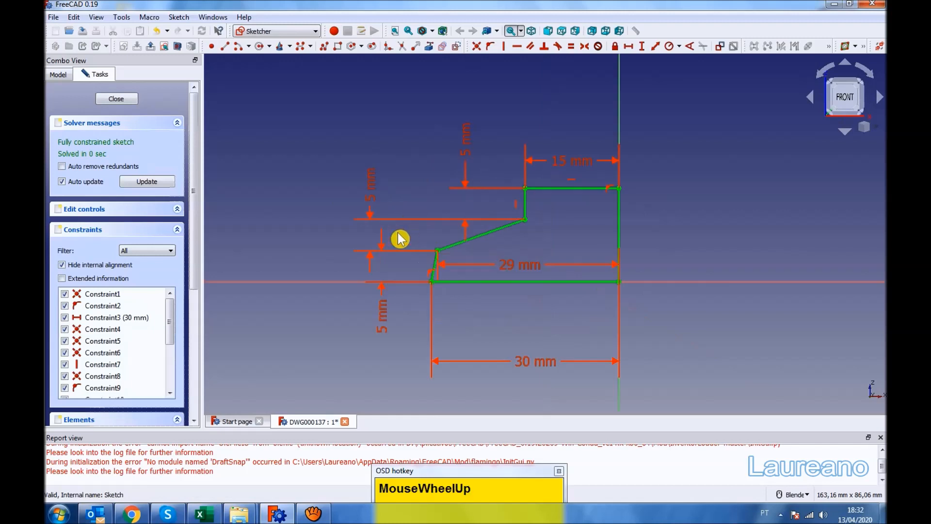
pyautogui.doubleClick(372, 196)
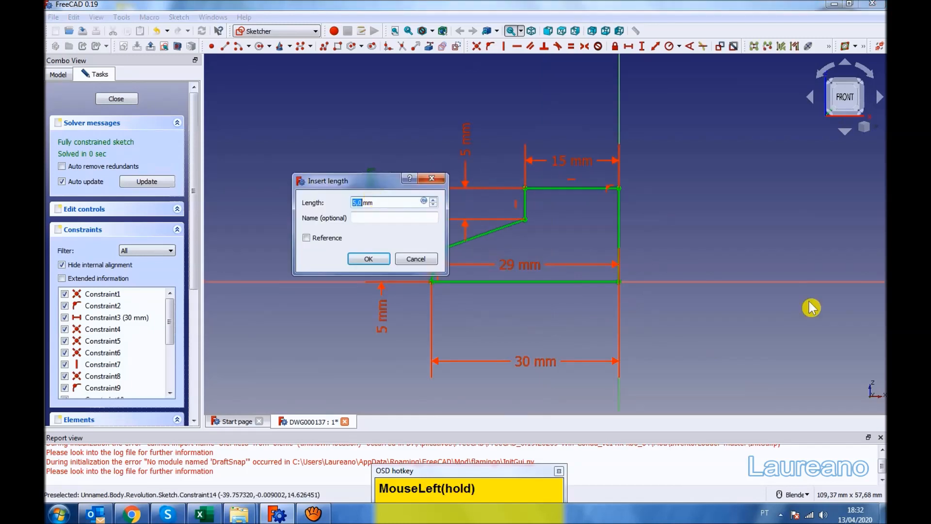
pyautogui.write('10')
pyautogui.press('Return')
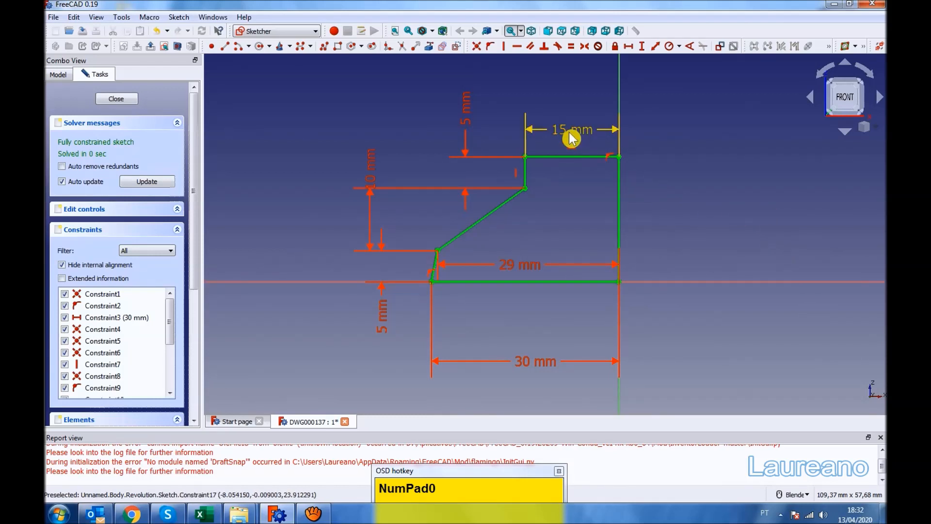
# Step: Finish editing the revolution's profile sketch and save the DWG000137 part
pyautogui.click(116, 98)
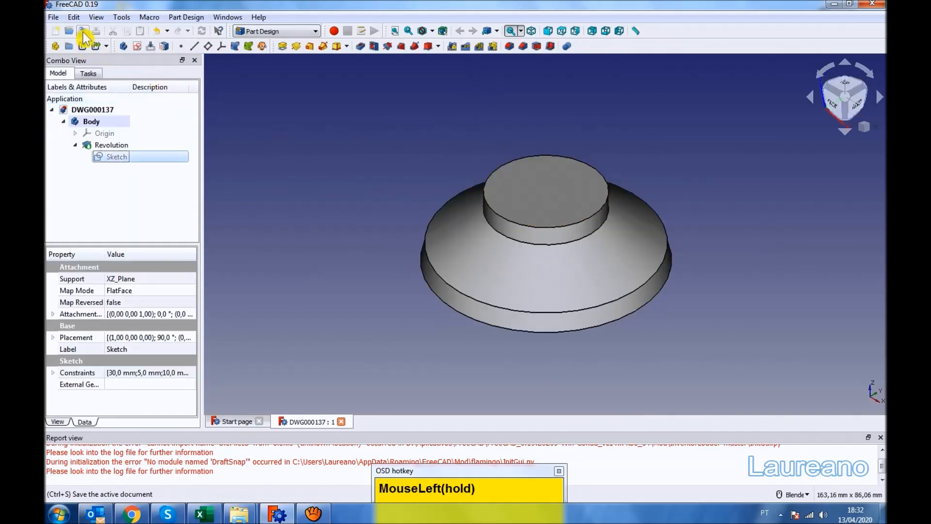
pyautogui.click(386, 185)
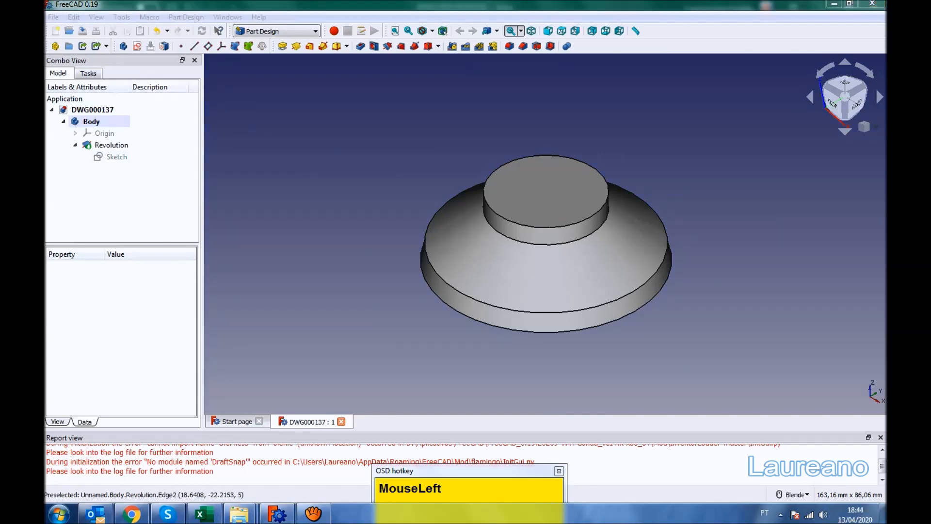
# Step: Switch to the BOM_LISTA DE PECAS spreadsheet in Excel, copy the code DWG000138 from cell A139, and return to FreeCAD
pyautogui.click(204, 514)
pyautogui.click(62, 346)
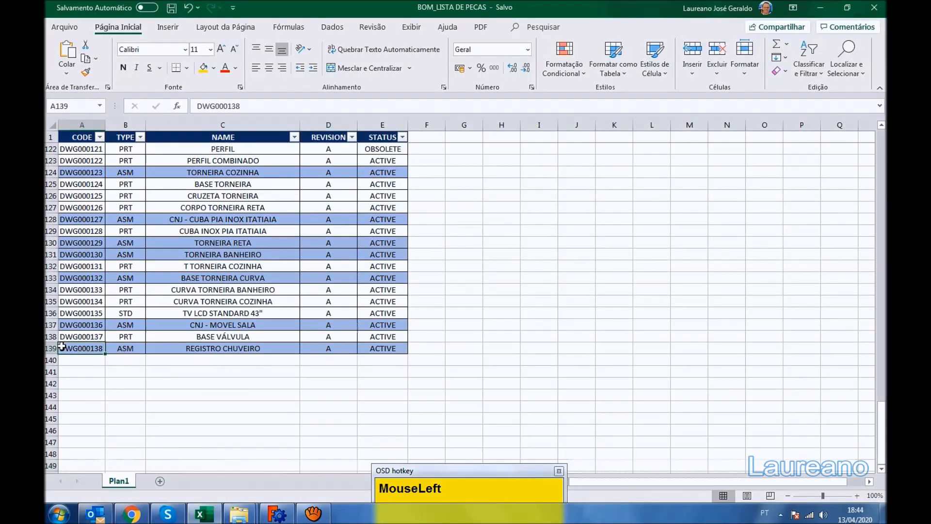
pyautogui.moveTo(241, 106); pyautogui.dragTo(157, 98)
pyautogui.hotkey('ctrl', 'c')
pyautogui.click(277, 515)
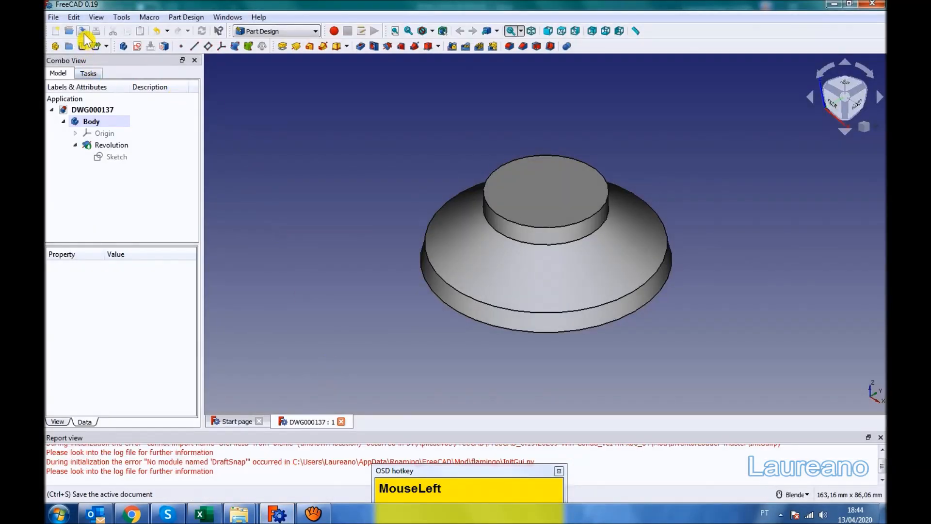
# Step: Switch to the A2plus assembly workbench and save the DWG000137 part
pyautogui.click(310, 31)
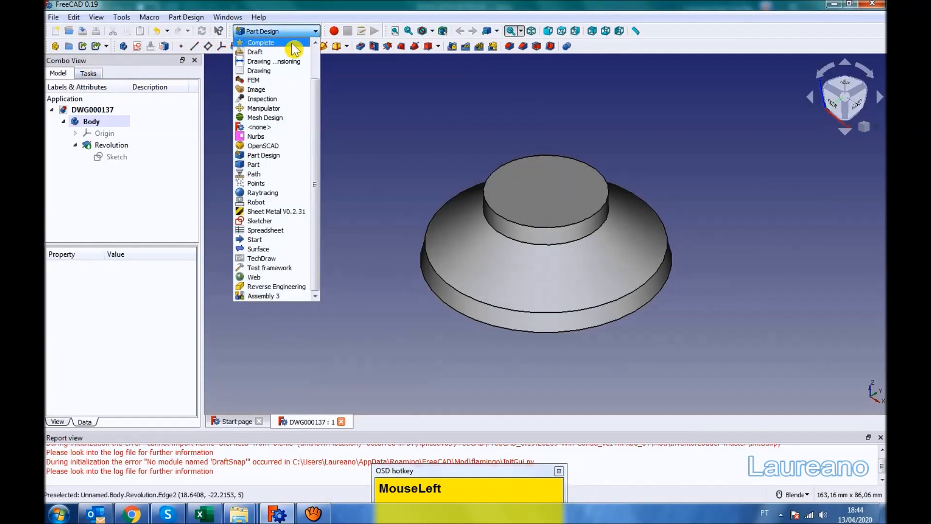
pyautogui.moveTo(316, 107); pyautogui.dragTo(321, 53)
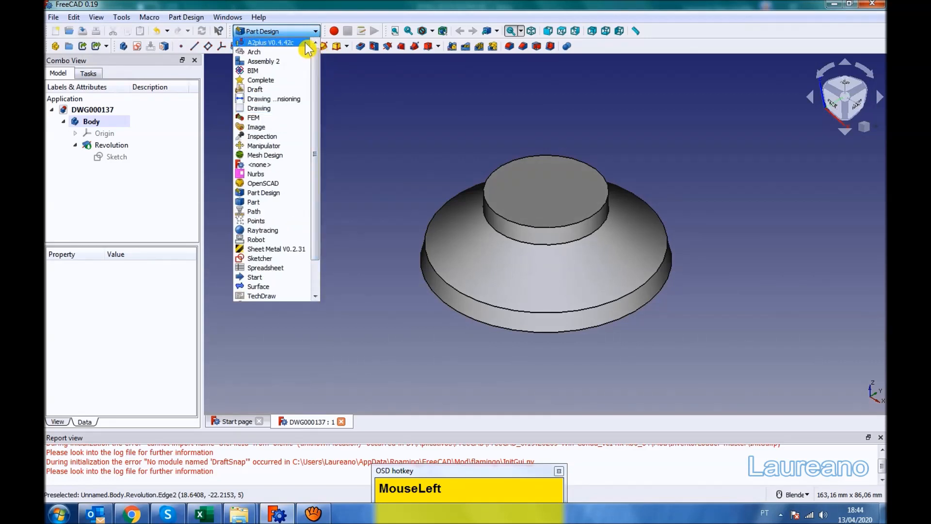
pyautogui.click(306, 43)
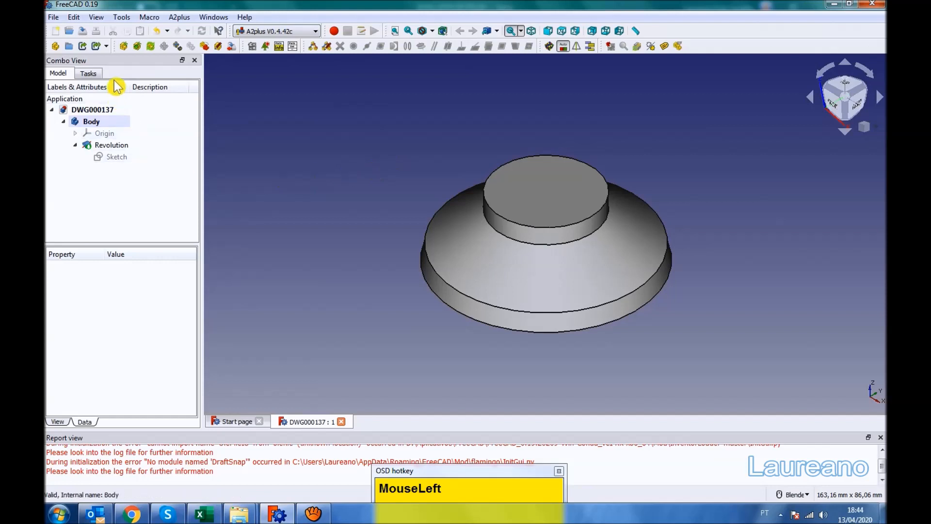
pyautogui.click(83, 34)
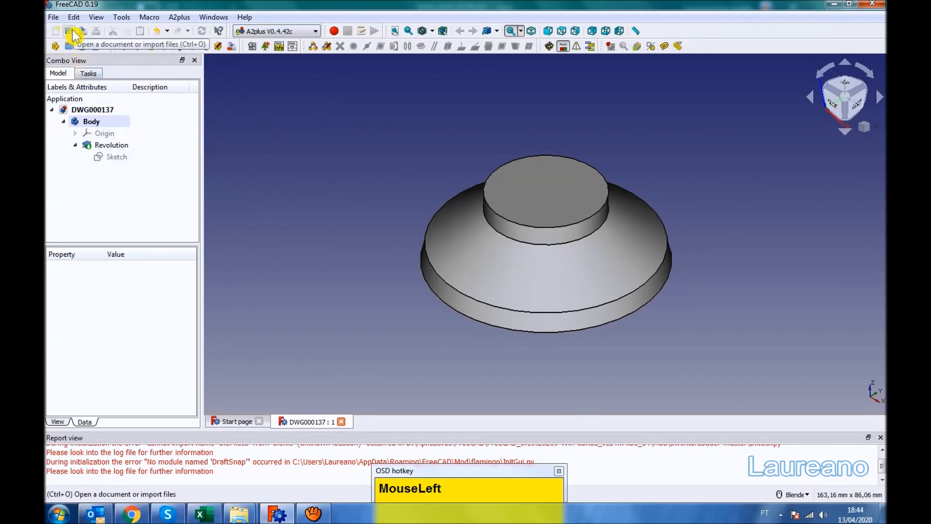
# Step: Create a new document and save it in the PRODUTOS folder as DWG000138
pyautogui.click(55, 31)
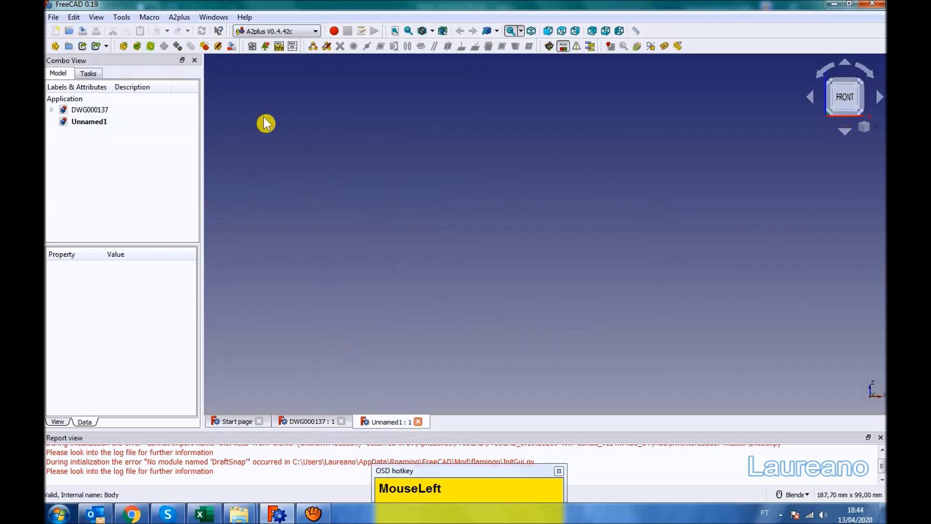
pyautogui.click(83, 32)
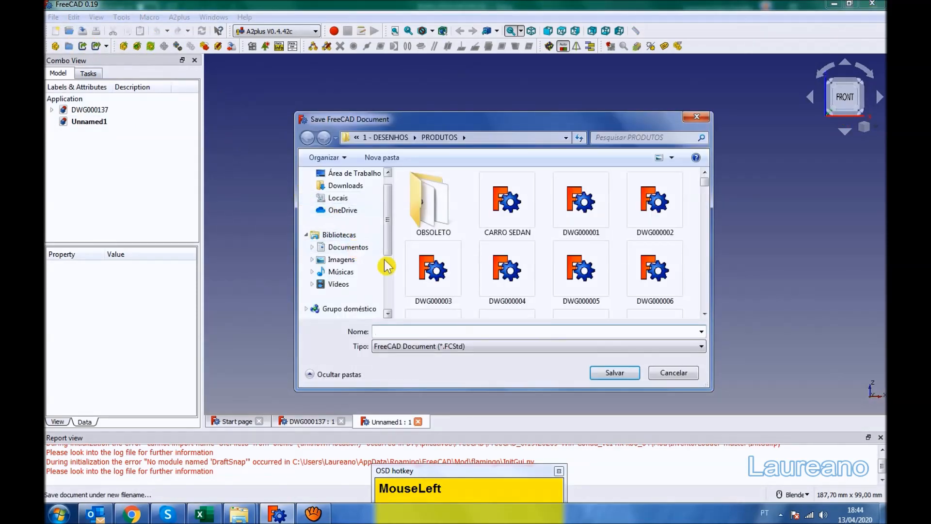
pyautogui.hotkey('ctrl', 'v')
pyautogui.press('Return')
pyautogui.click(532, 273)
pyautogui.click(532, 272)
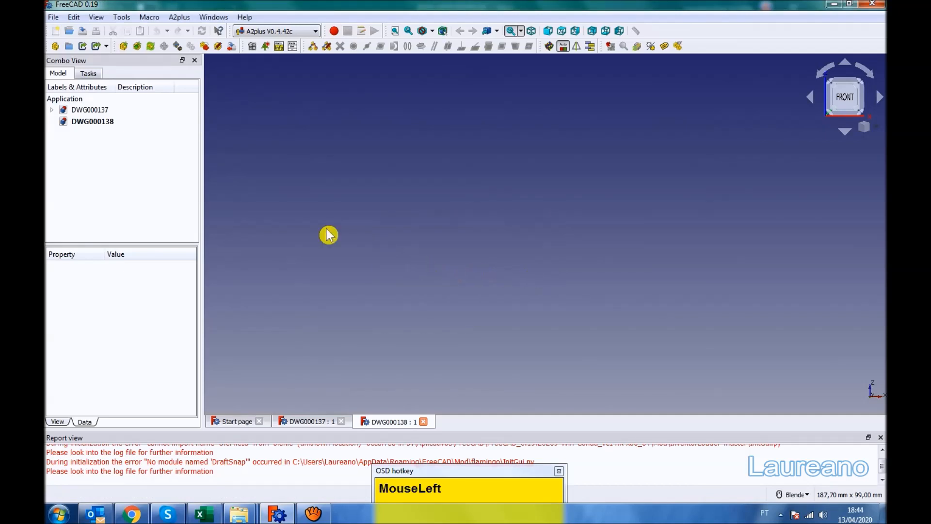
# Step: Import the DWG000137 base part into the assembly, show it in isometric view and save the document
pyautogui.click(125, 47)
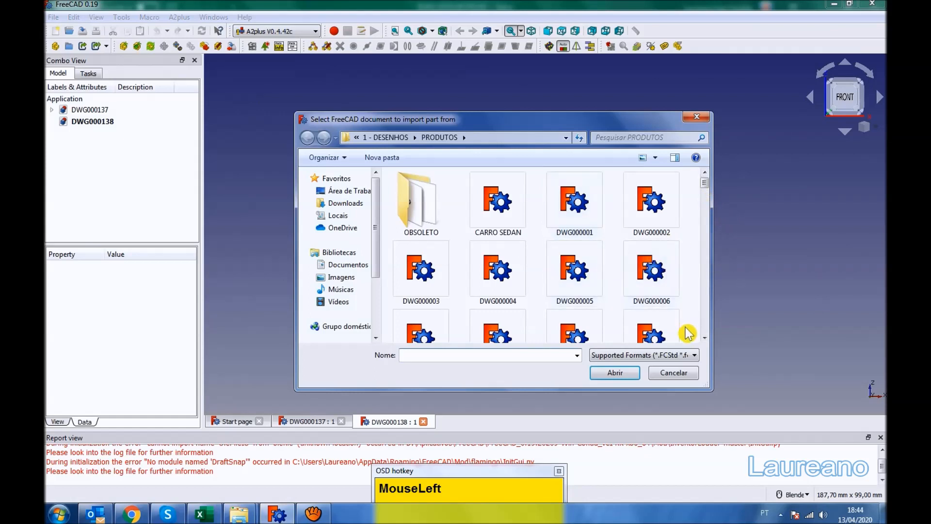
pyautogui.click(705, 338)
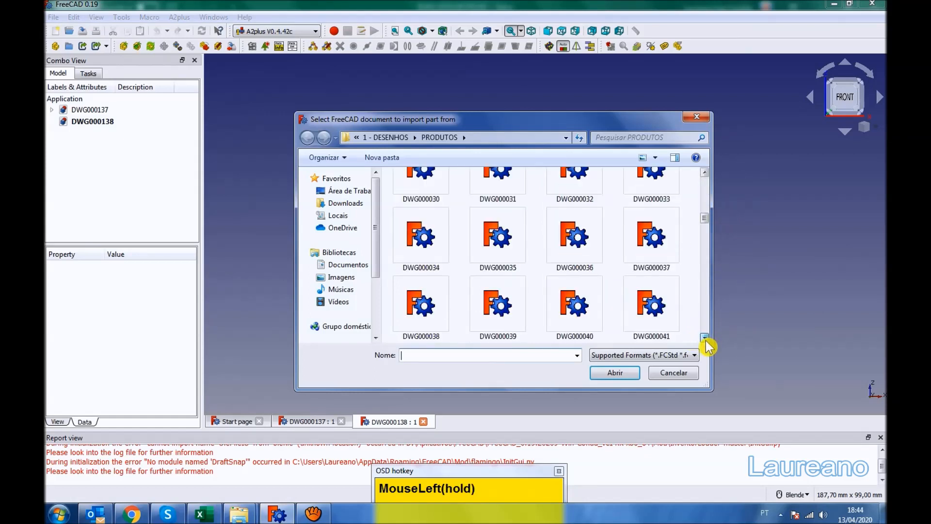
pyautogui.click(706, 340)
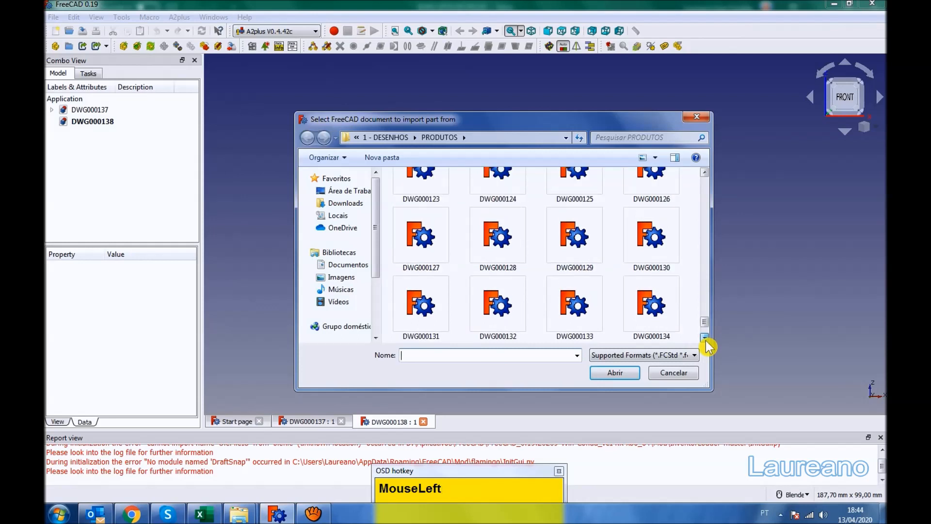
pyautogui.click(576, 306)
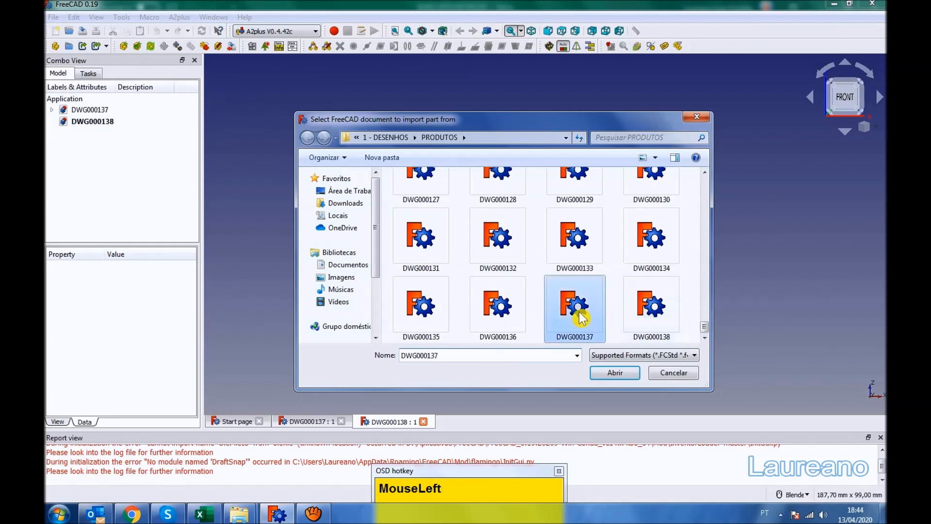
pyautogui.click(613, 372)
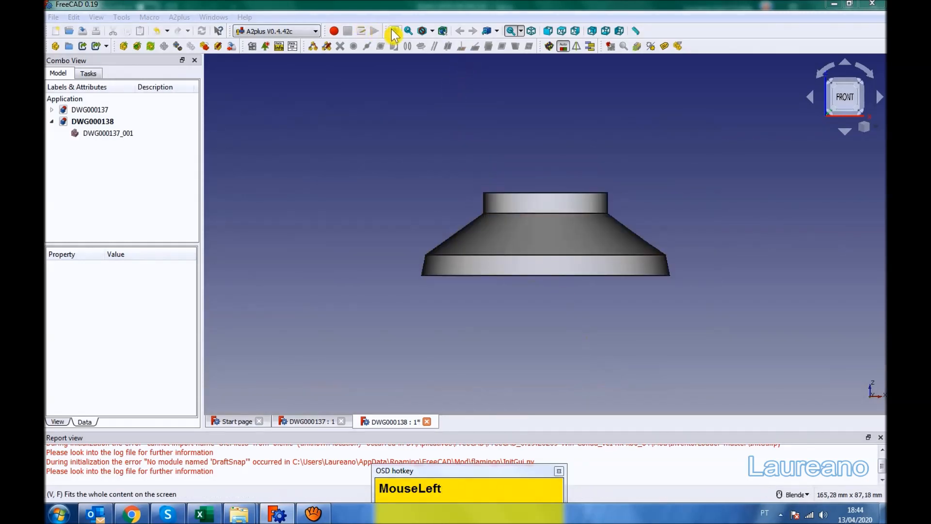
pyautogui.click(532, 31)
pyautogui.scroll(-2, 530, 225)
pyautogui.scroll(3, 647, 173)
pyautogui.click(82, 30)
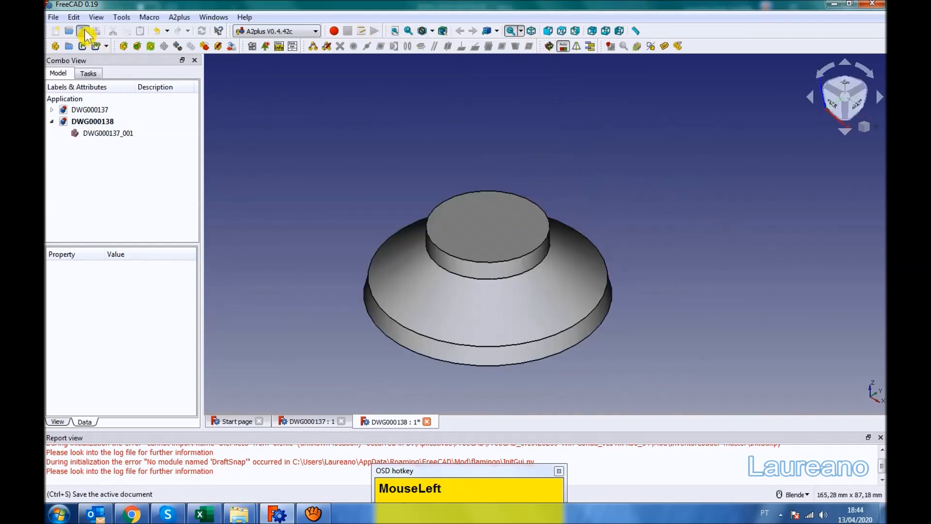
# Step: Import the DWG000125 cross handle from the PRODUTOS folder and place it beside the base
pyautogui.click(120, 46)
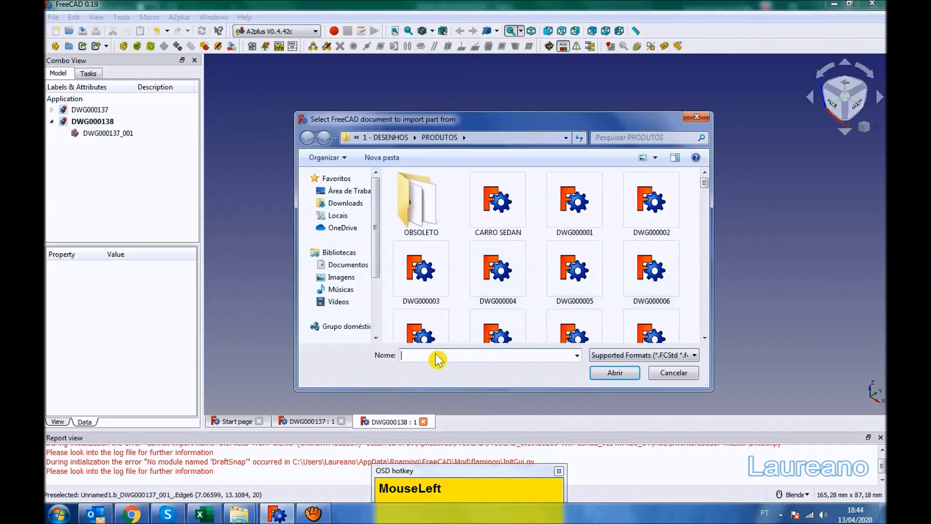
pyautogui.click(609, 139)
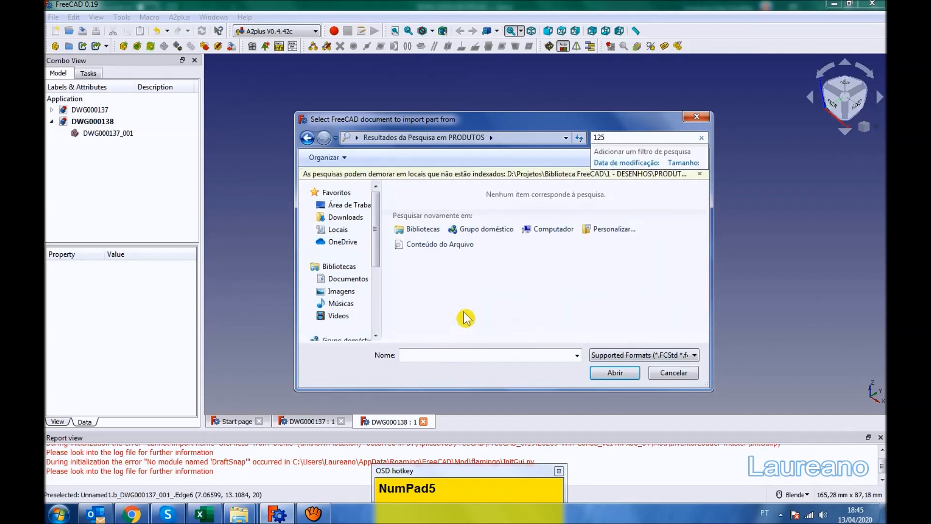
pyautogui.press('BackSpace')
pyautogui.press('BackSpace')
pyautogui.press('BackSpace')
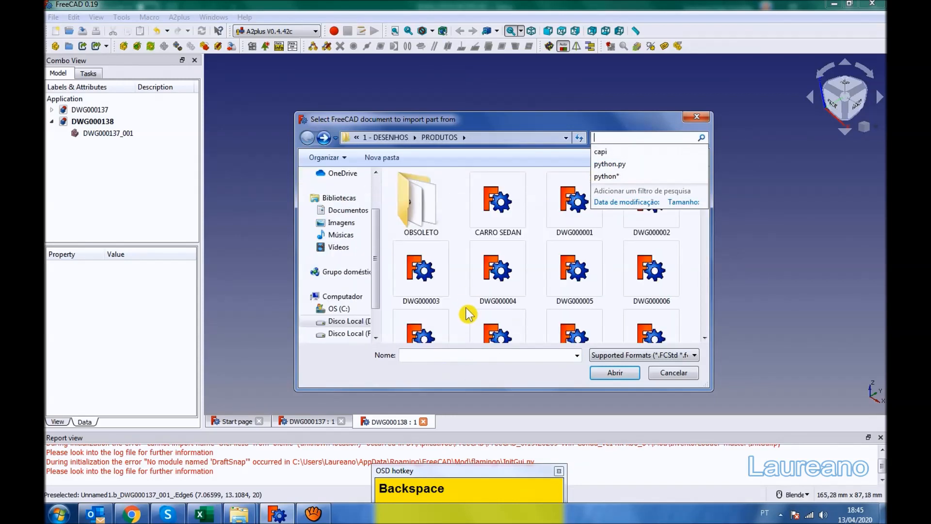
pyautogui.click(684, 277)
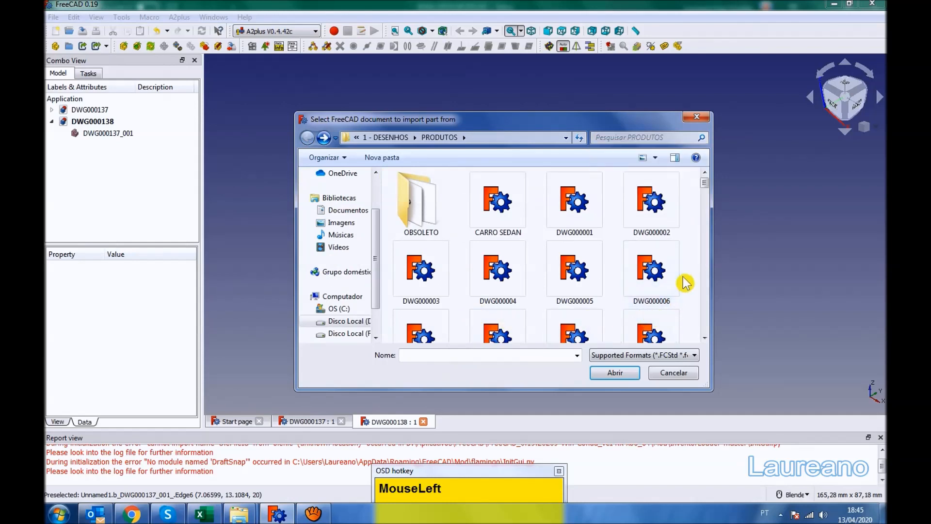
pyautogui.scroll(-20, 685, 282)
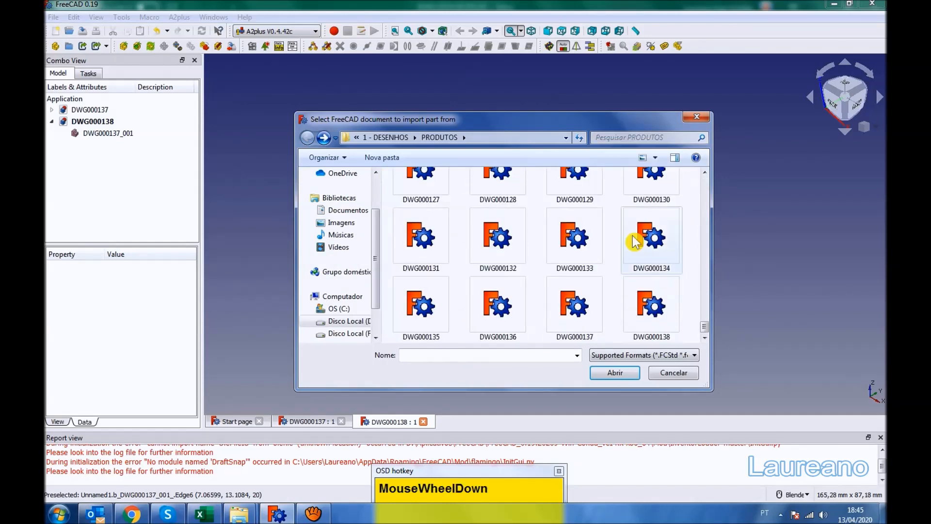
pyautogui.scroll(1, 480, 282)
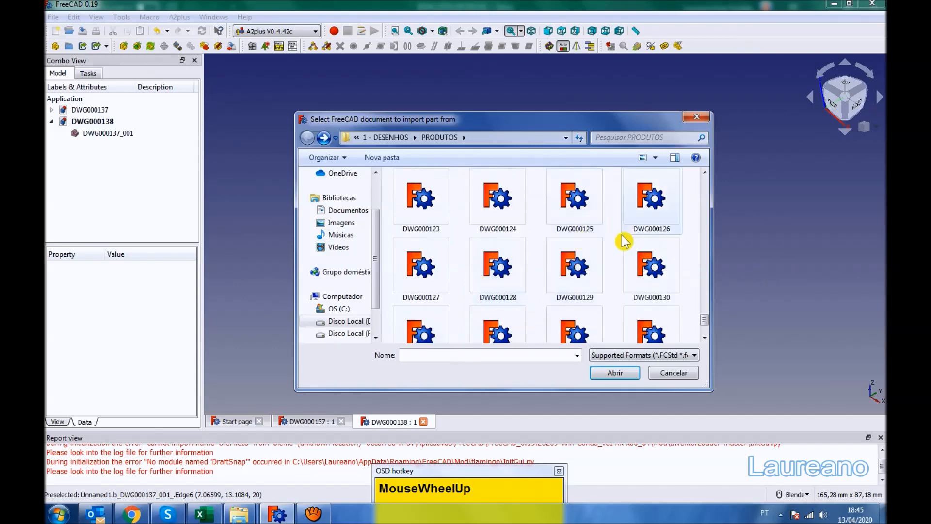
pyautogui.click(590, 225)
pyautogui.click(613, 374)
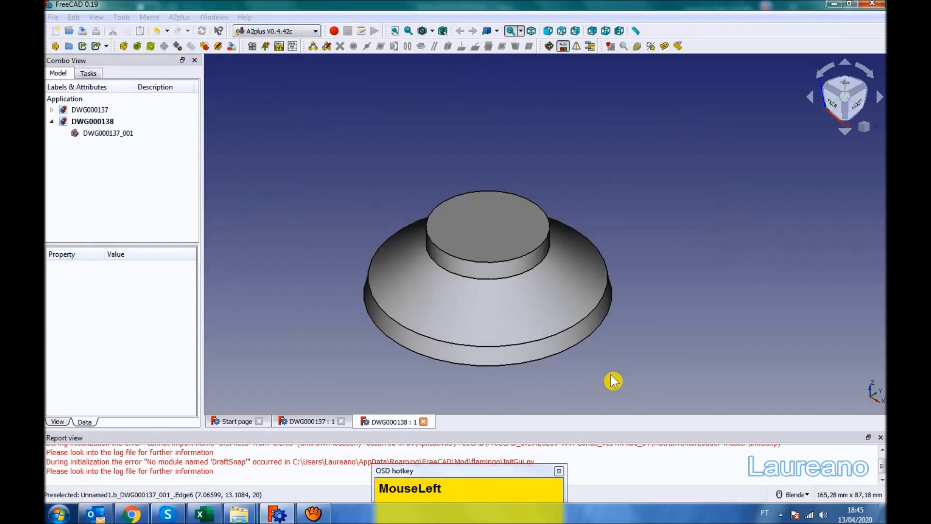
pyautogui.click(721, 185)
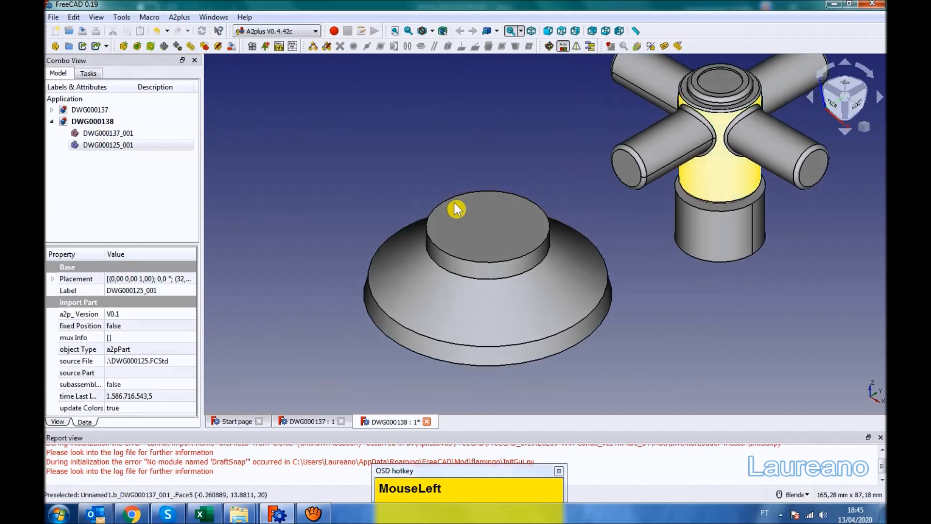
pyautogui.click(509, 159)
# Step: Add a center-of-mass constraint between the base's top circular face and the handle's bottom face, with opposed direction and 0 mm offset
pyautogui.scroll(-2, 511, 165)
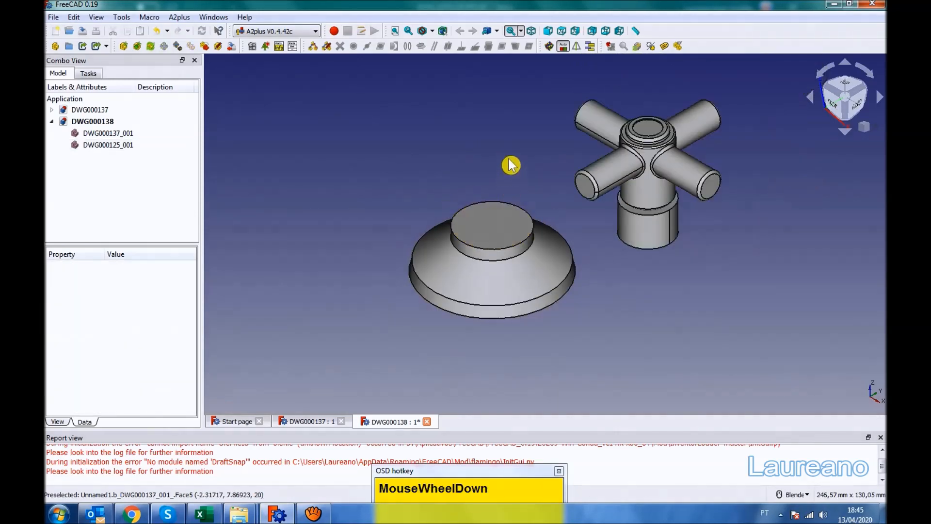
pyautogui.click(493, 221)
pyautogui.moveTo(634, 327); pyautogui.dragTo(642, 204, button='middle')
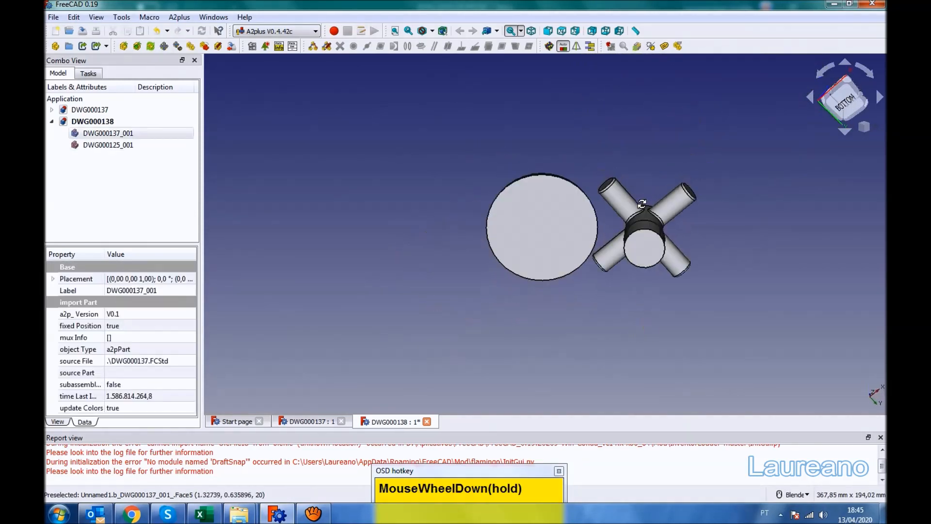
pyautogui.keyDown('ctrl'); pyautogui.click(645, 248); pyautogui.keyUp('ctrl')
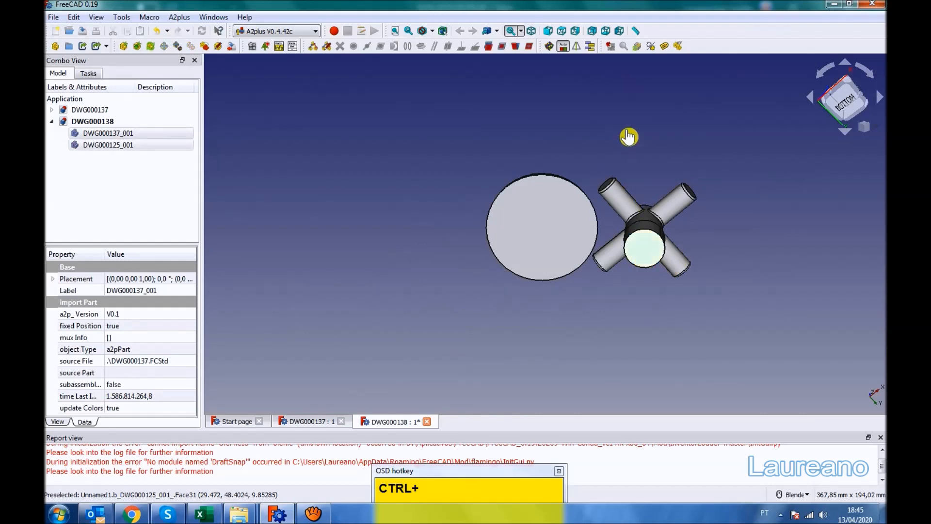
pyautogui.click(529, 46)
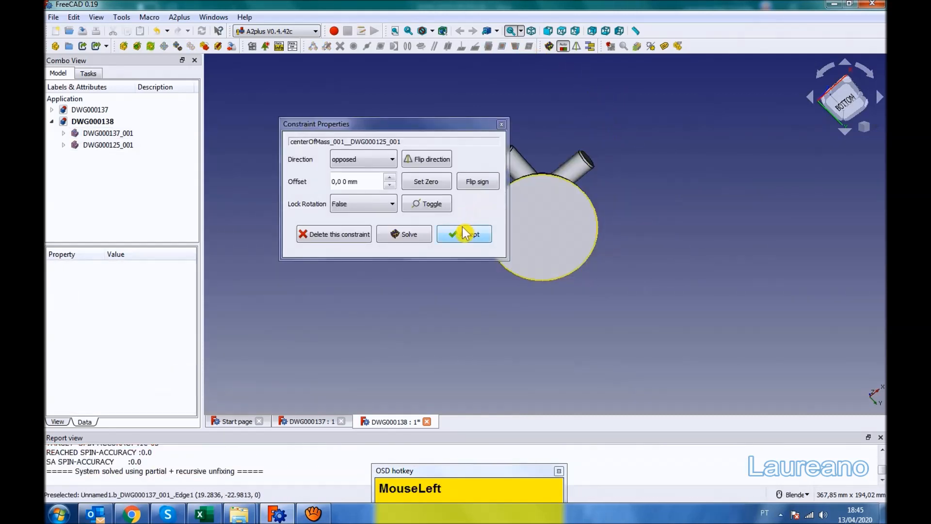
pyautogui.click(465, 235)
# Step: Inspect the assembled valve from several sides, restore the isometric view and save the assembly
pyautogui.moveTo(644, 150); pyautogui.dragTo(492, 244, button='middle')
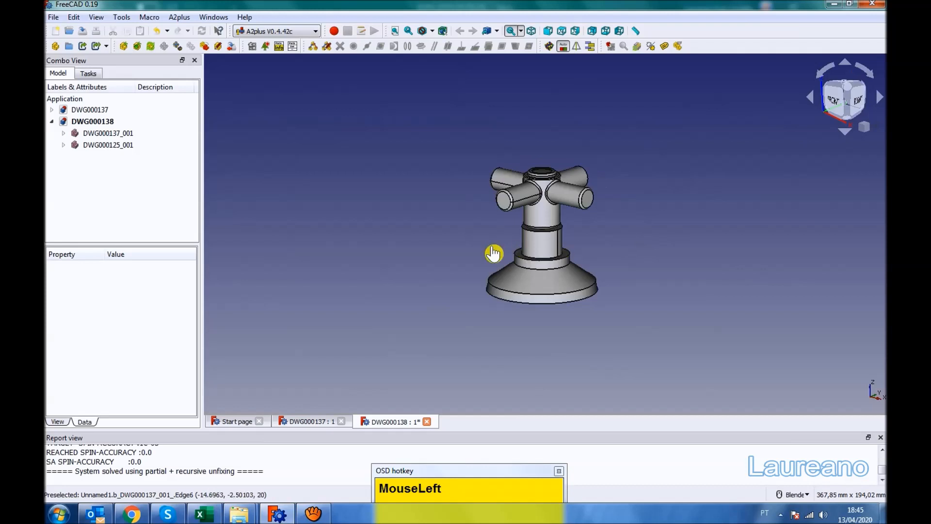
pyautogui.click(395, 31)
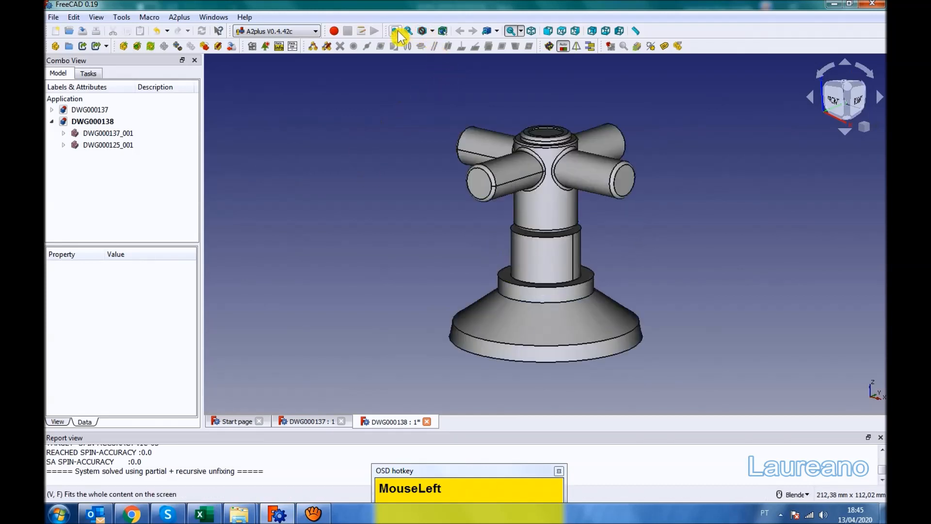
pyautogui.click(531, 30)
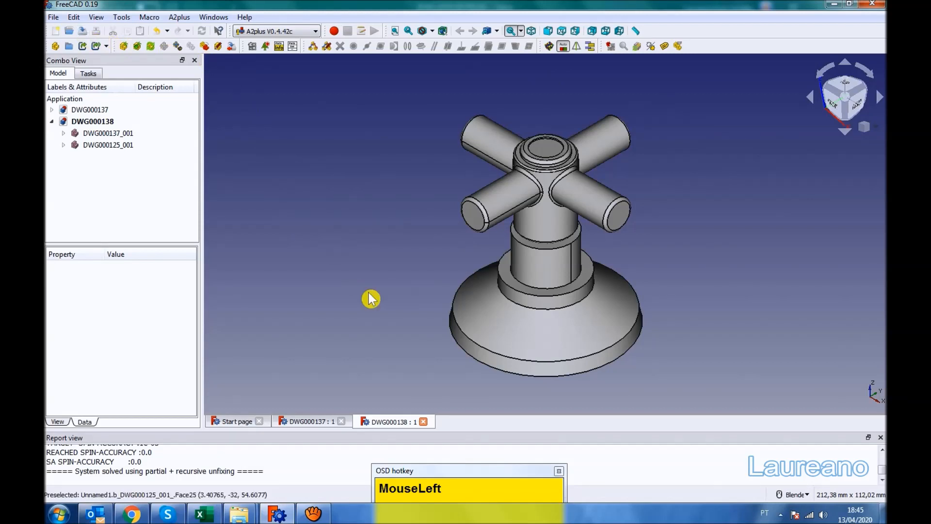
pyautogui.moveTo(654, 230); pyautogui.dragTo(569, 266, button='middle')
pyautogui.click(715, 263)
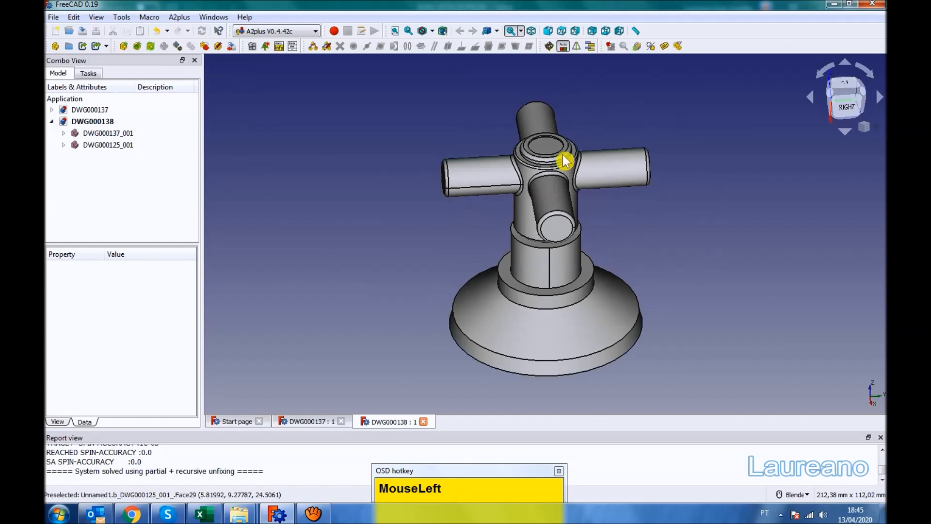
pyautogui.click(530, 31)
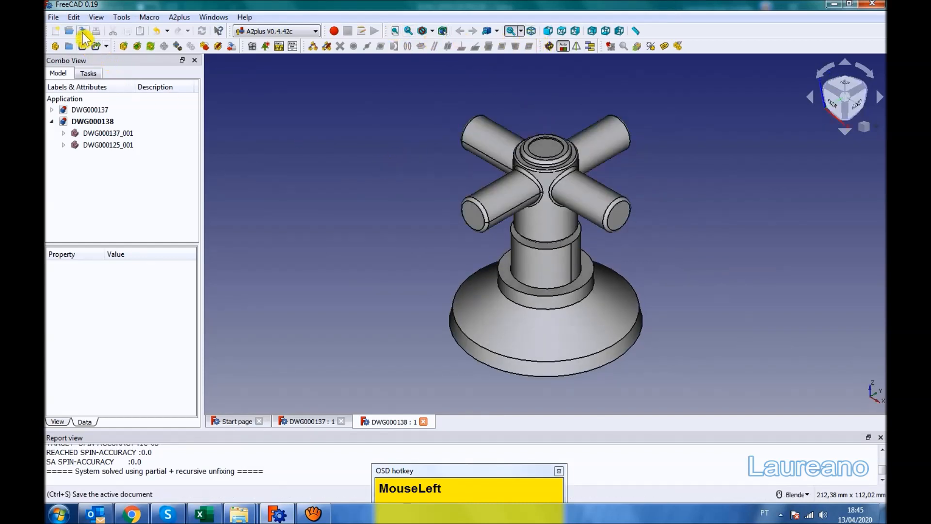